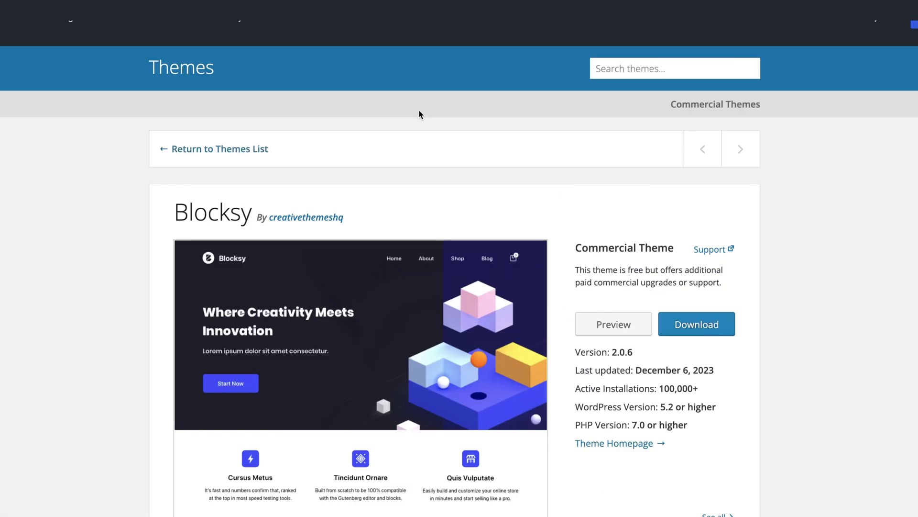
# Download the Blocksy theme from WordPress.org and view its 787 reviews averaging 5 stars
pyautogui.scroll(1, 48, 214)
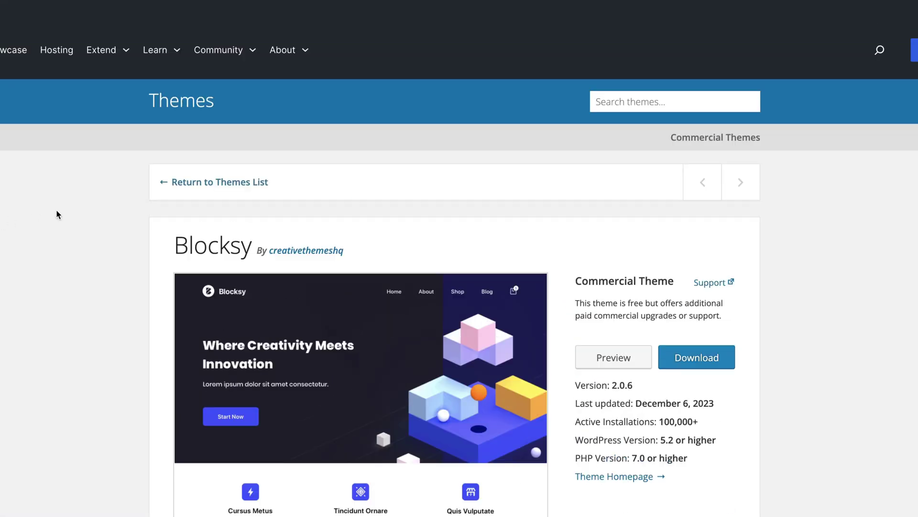
pyautogui.scroll(-5, 57, 214)
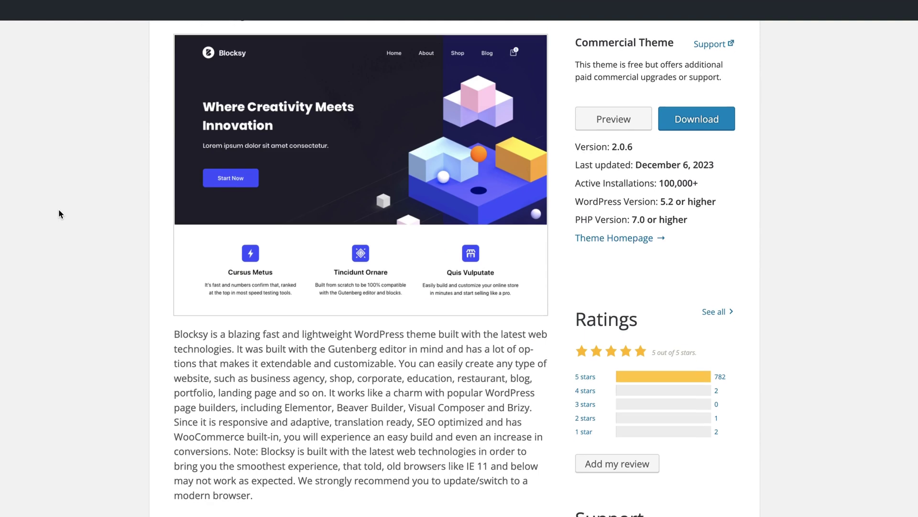
pyautogui.scroll(1, 59, 210)
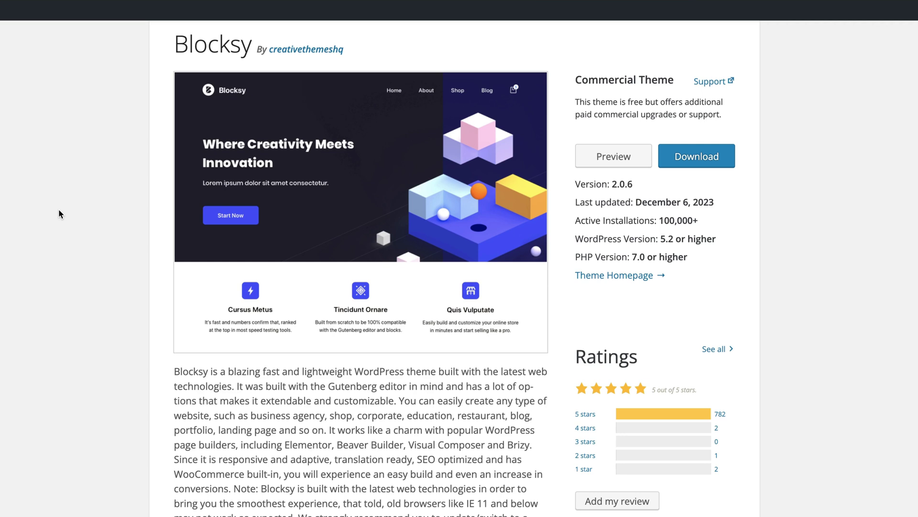
pyautogui.click(697, 156)
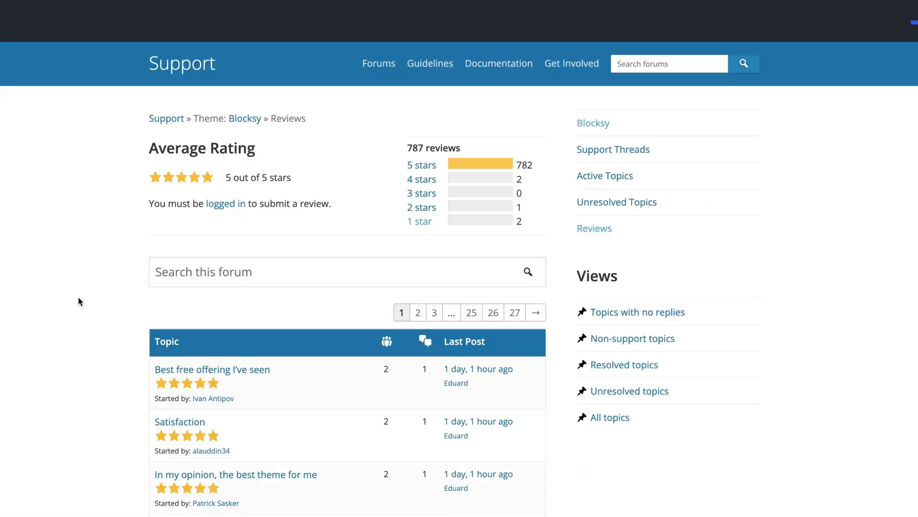
pyautogui.scroll(-1, 78, 300)
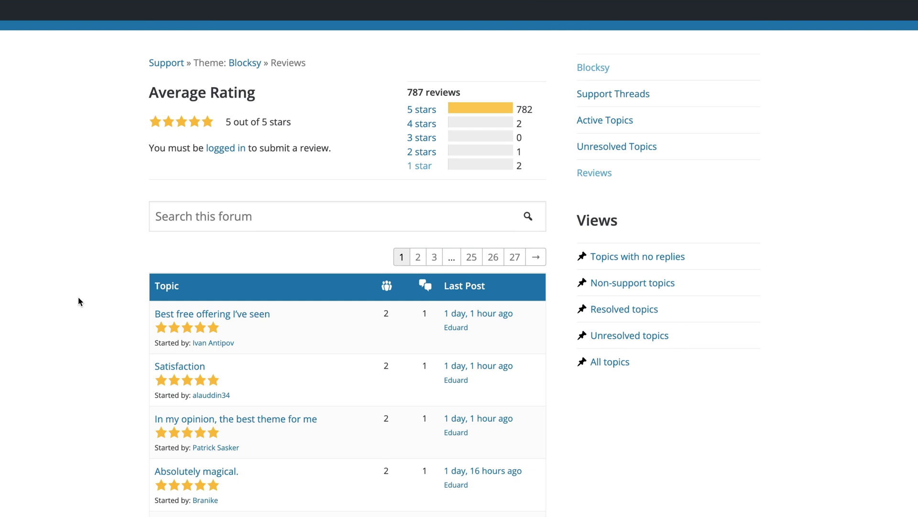
pyautogui.scroll(2, 125, 285)
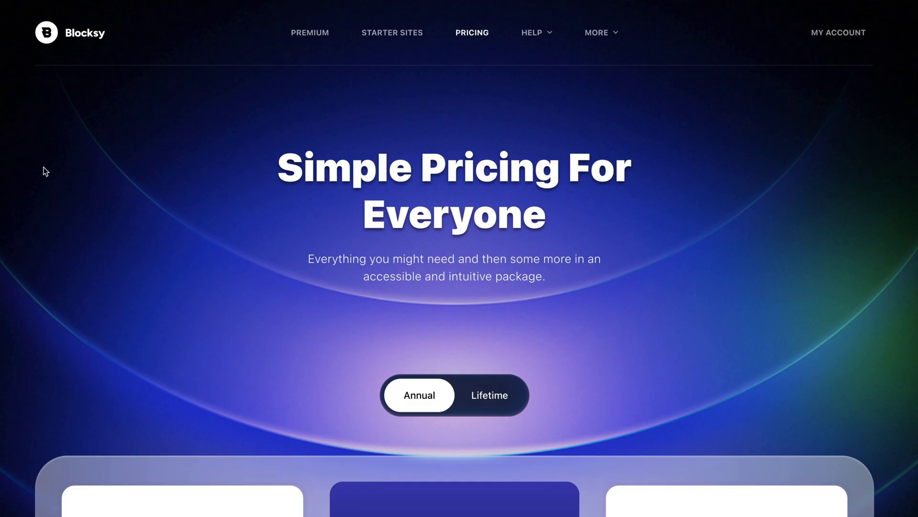
# Switch Blocksy pricing to lifetime: Personal $199, Professional $299, Agency $499
pyautogui.scroll(-6, 460, 267)
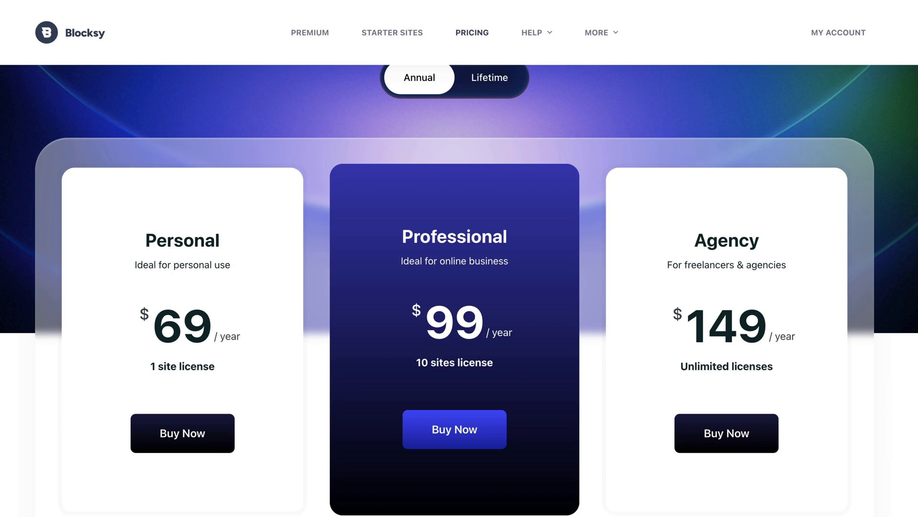
pyautogui.scroll(1, 459, 290)
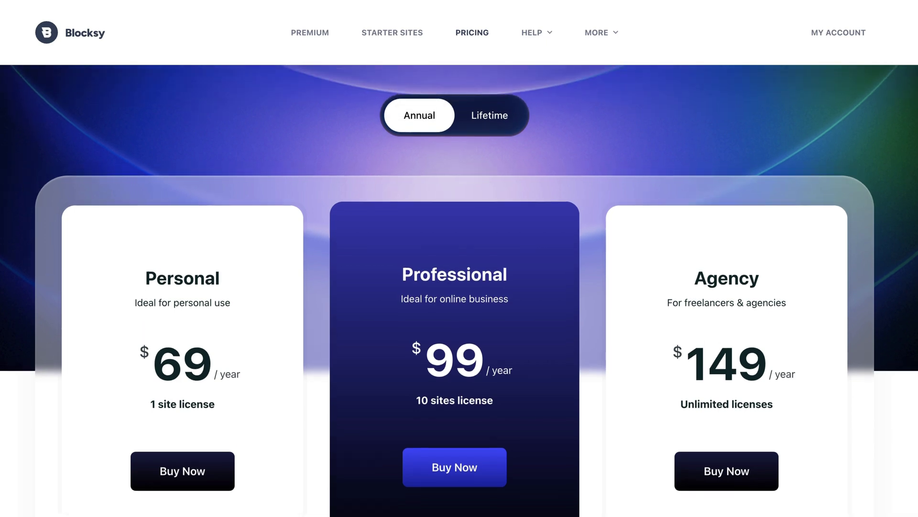
pyautogui.click(489, 115)
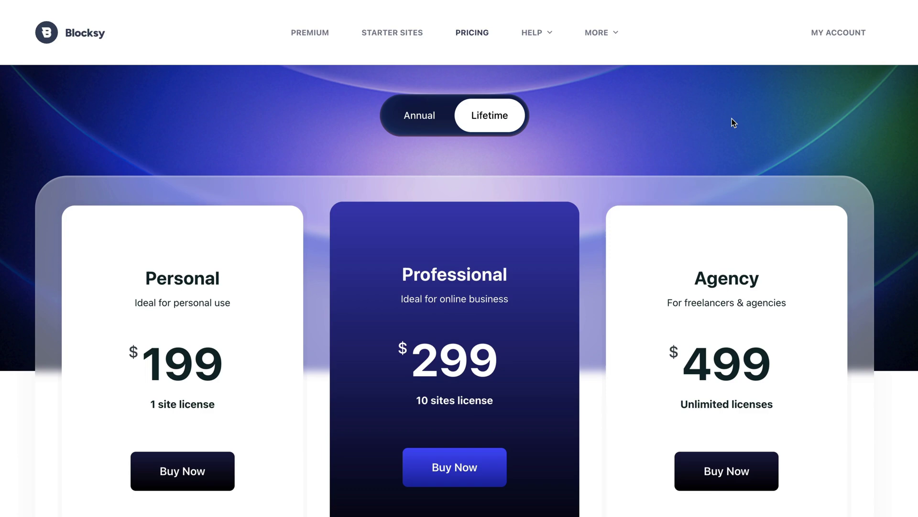
pyautogui.scroll(-2, 768, 104)
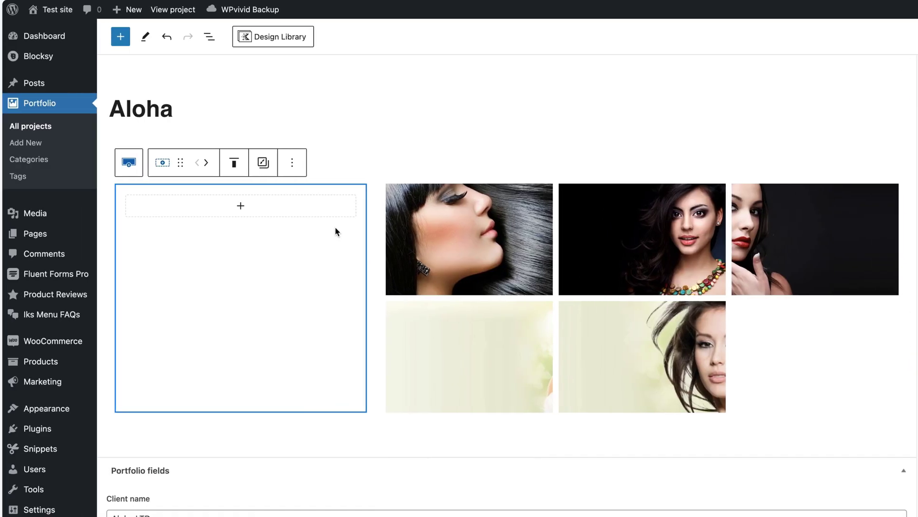
pyautogui.click(469, 79)
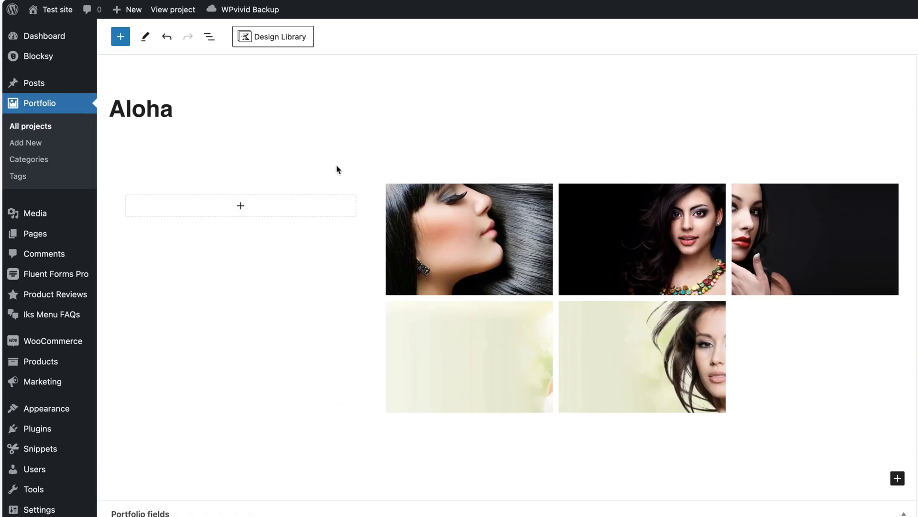
# Show the inserter's Blocksy blocks, such as Breadcrumbs, Content Block and Share Box, for the Aloha project
pyautogui.scroll(-6, 368, 153)
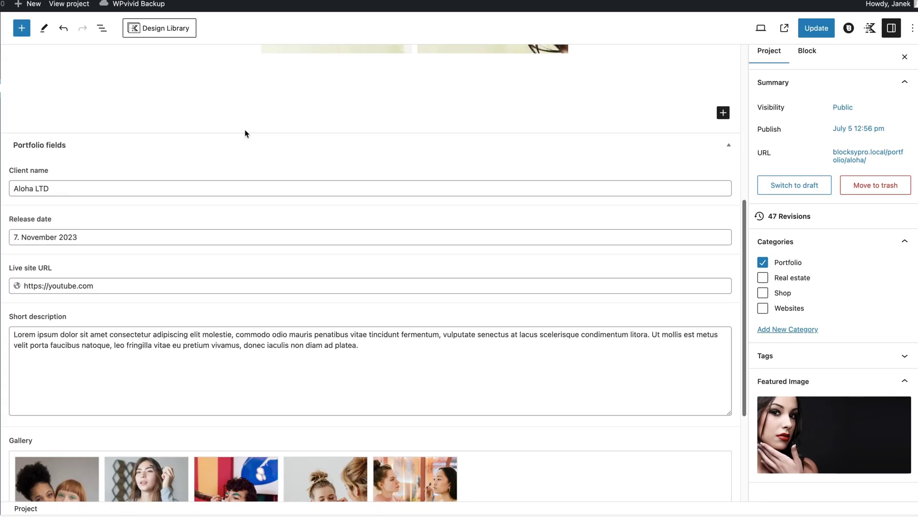
pyautogui.scroll(1, 245, 133)
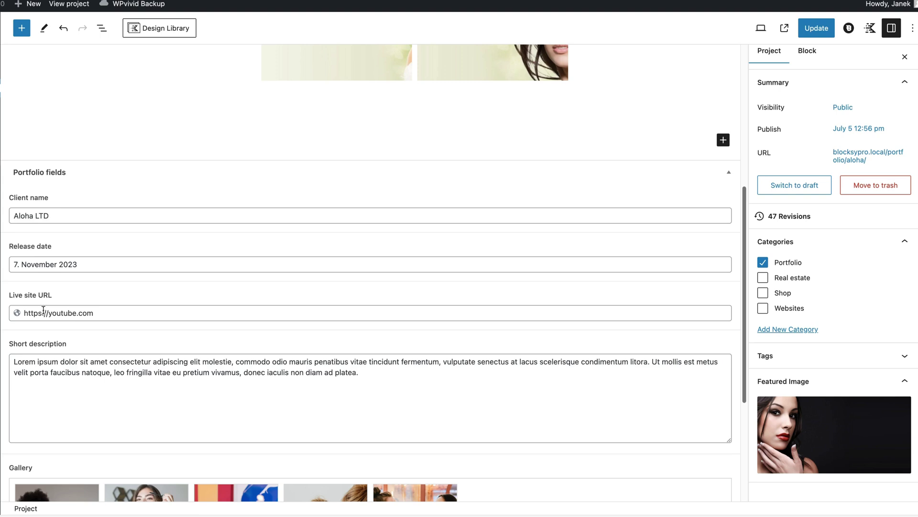
pyautogui.scroll(10, 197, 332)
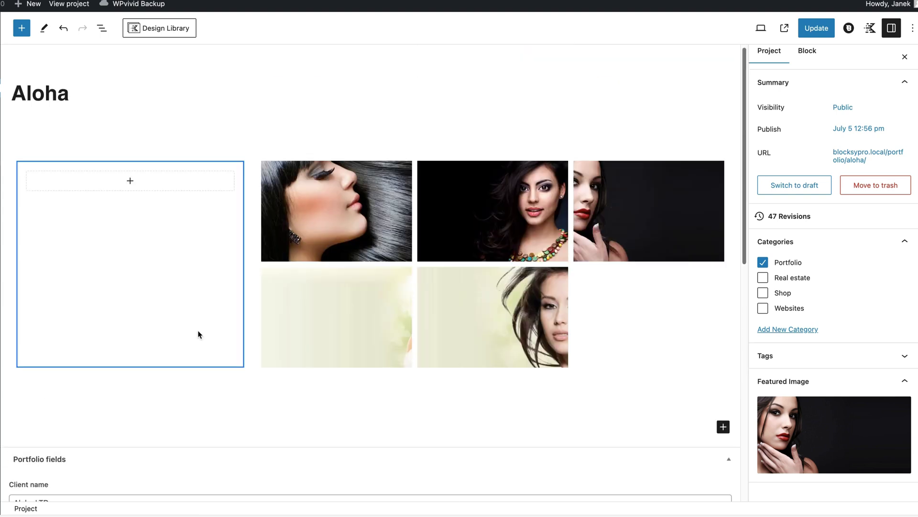
pyautogui.click(20, 30)
pyautogui.scroll(-10, 75, 148)
pyautogui.scroll(-10, 75, 149)
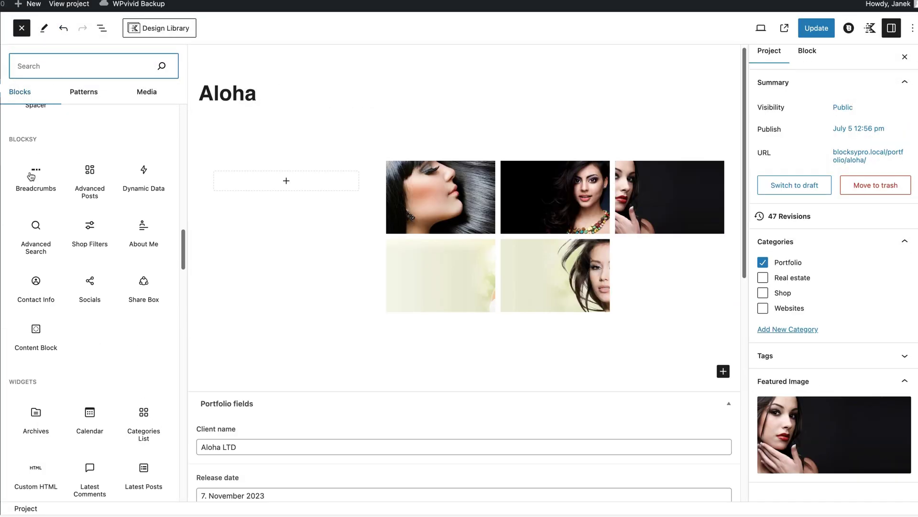
pyautogui.moveTo(33, 329)
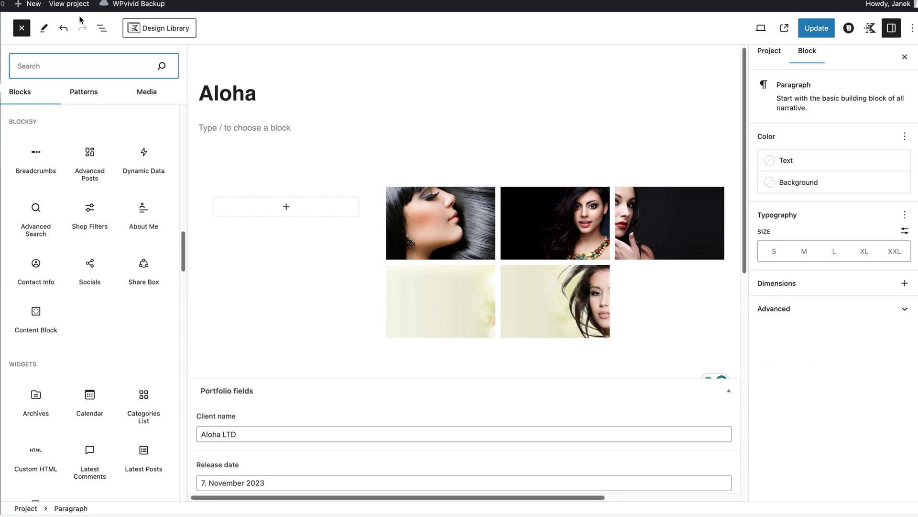
# Insert a Breadcrumbs block reading Home page text › Subpage › Aloha and open its options
pyautogui.click(29, 159)
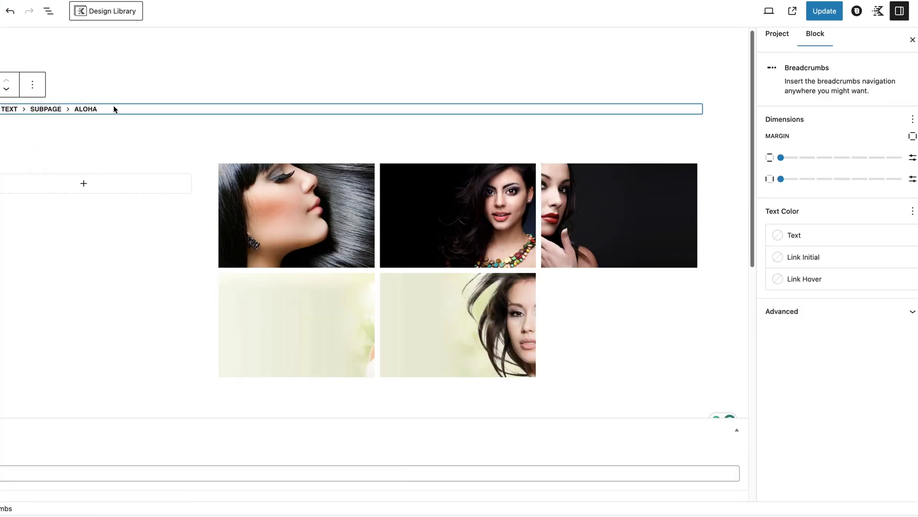
pyautogui.click(130, 109)
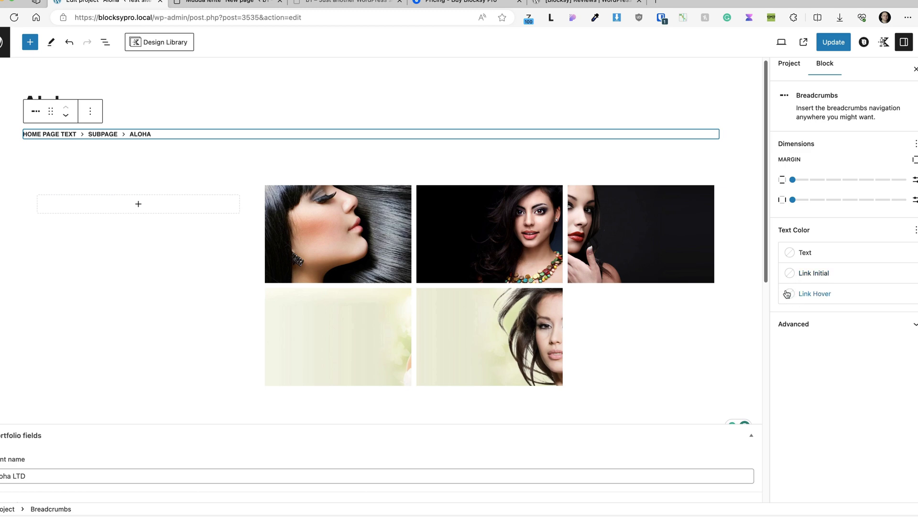
pyautogui.click(95, 117)
# Delete the Breadcrumbs block and add an Advanced Posts block that inherits from the Customizer
pyautogui.click(110, 302)
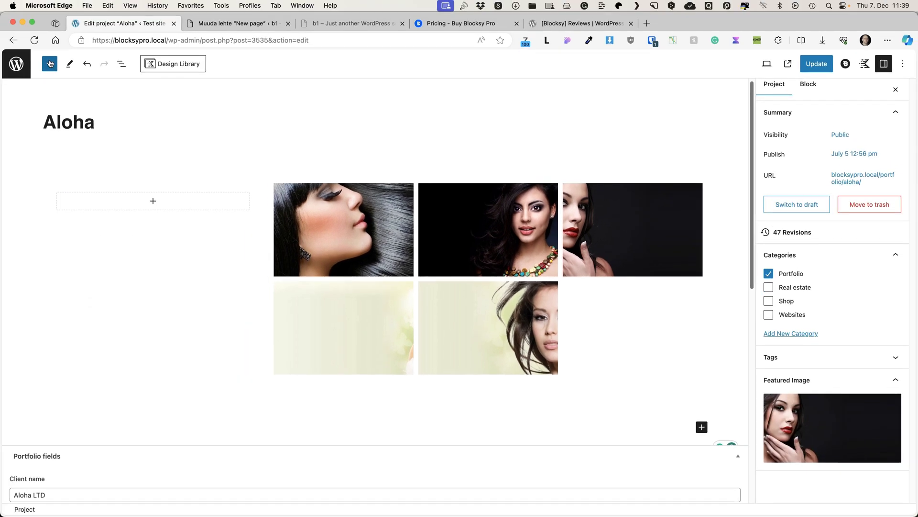
pyautogui.click(50, 64)
pyautogui.click(84, 186)
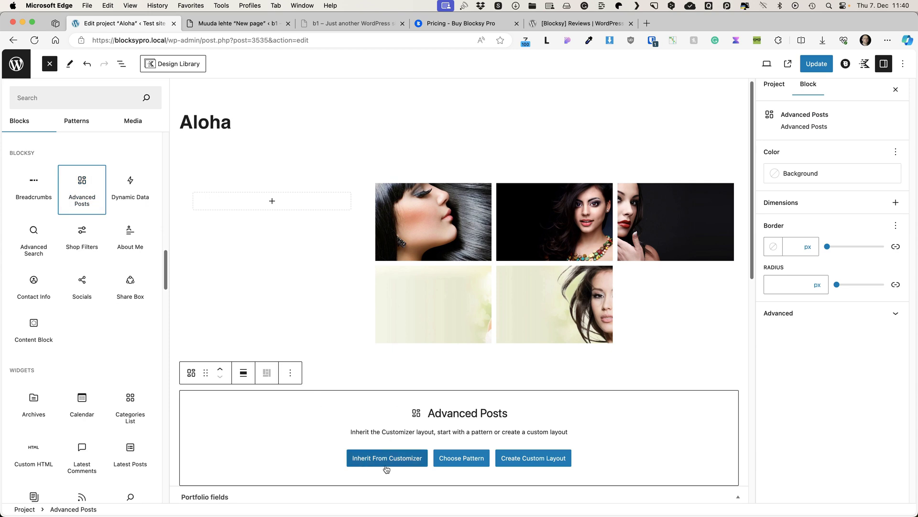
pyautogui.click(414, 460)
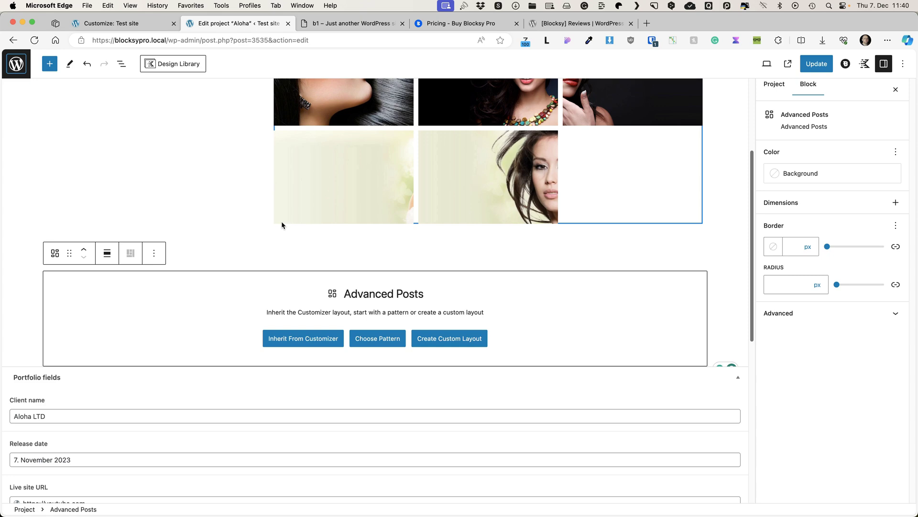
pyautogui.click(129, 23)
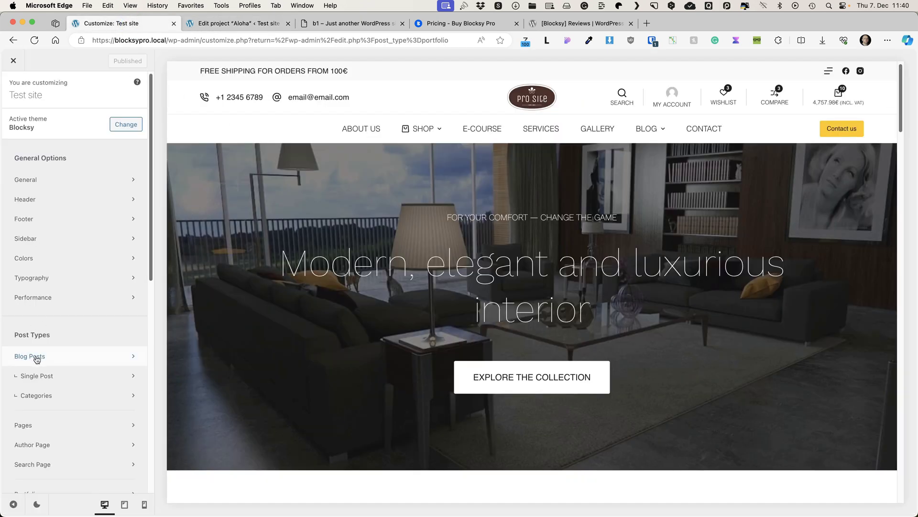
pyautogui.scroll(-4, 38, 359)
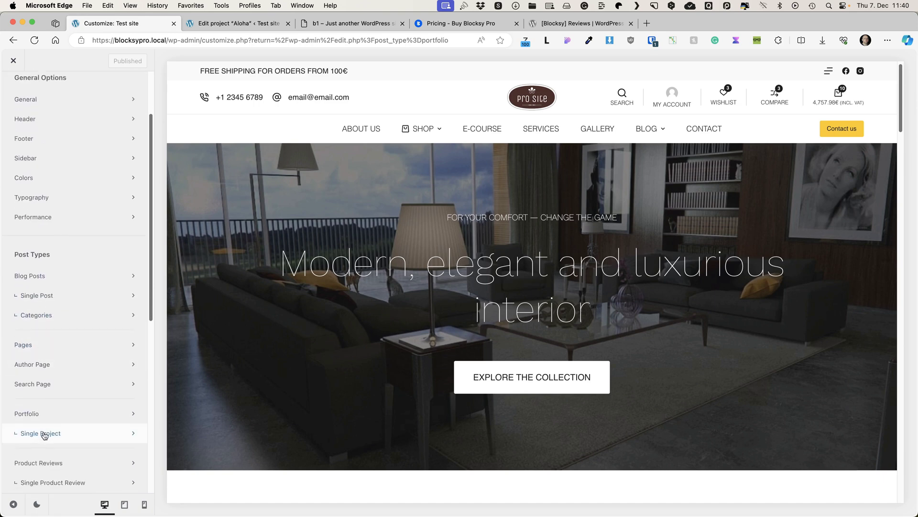
pyautogui.click(39, 412)
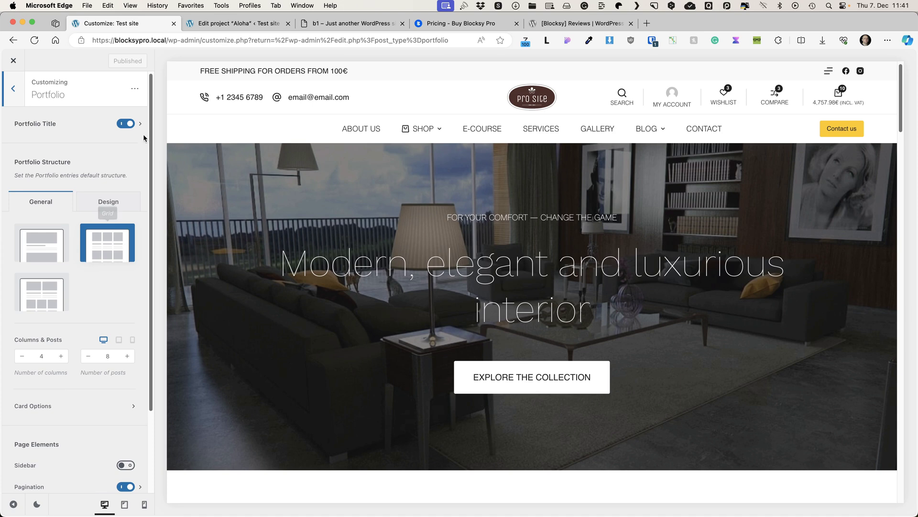
pyautogui.click(235, 24)
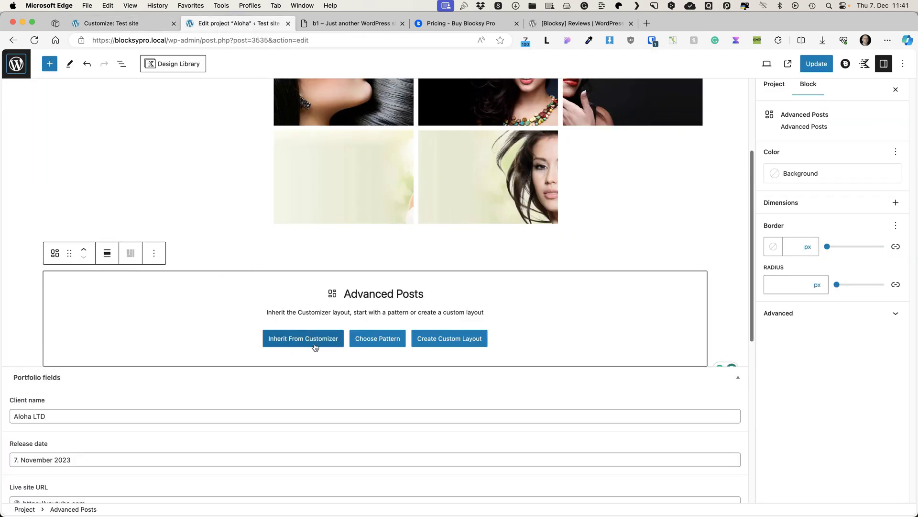
# Insert the Posts - Layout 2 pattern and show the post grid in four columns
pyautogui.click(377, 339)
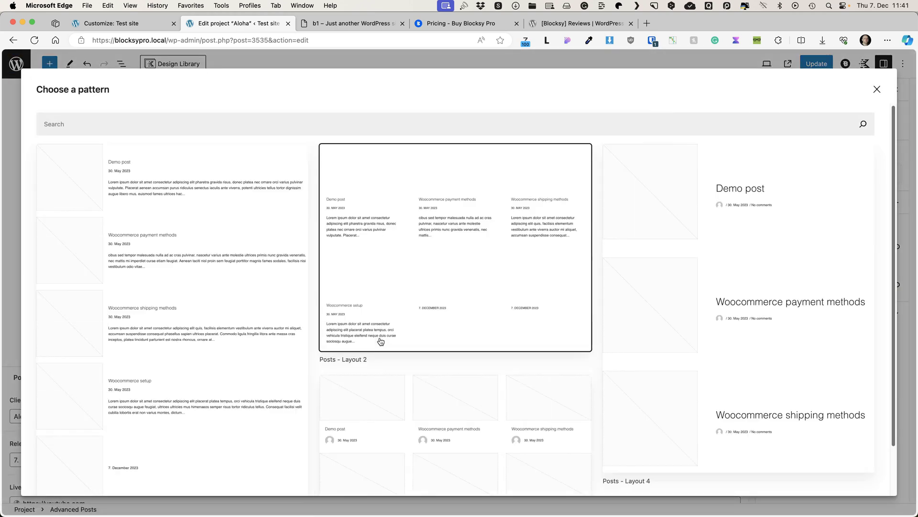
pyautogui.click(192, 200)
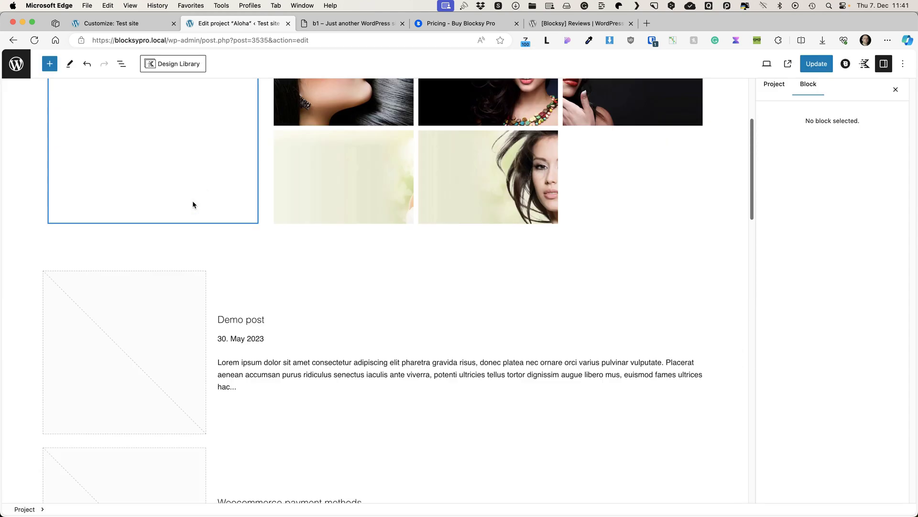
pyautogui.click(476, 210)
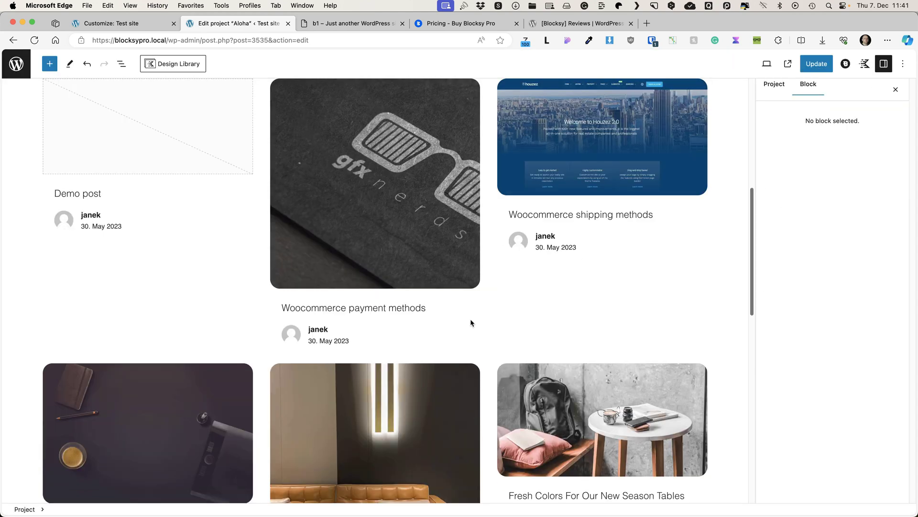
pyautogui.scroll(3, 470, 322)
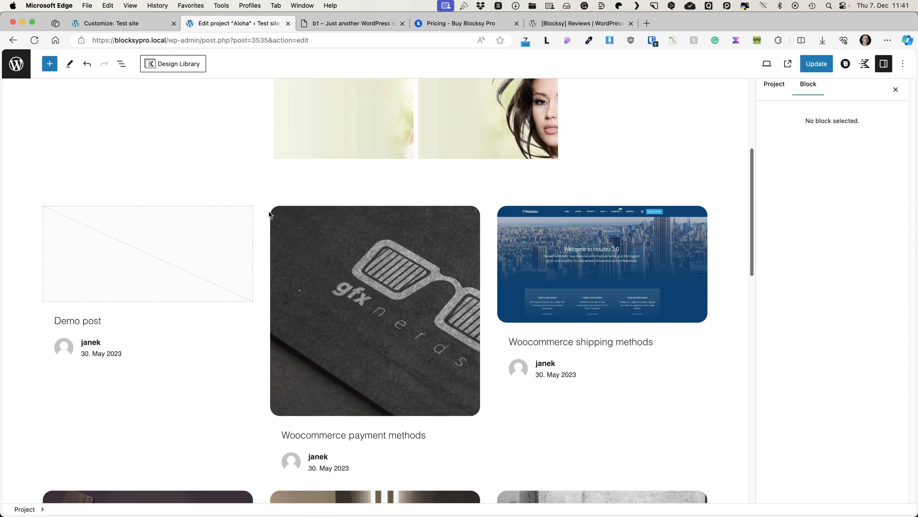
pyautogui.click(368, 237)
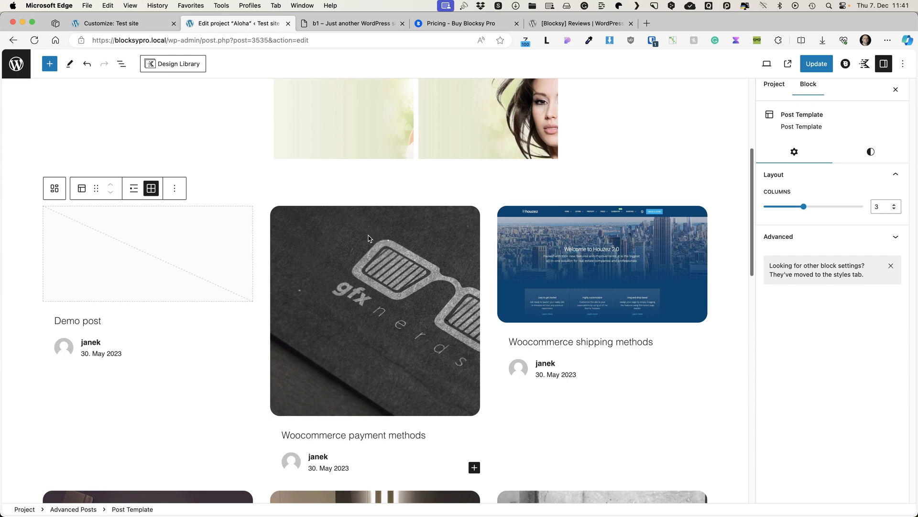
pyautogui.click(894, 204)
# Set the post cards' featured image aspect ratio to 16:9, then to Square
pyautogui.click(307, 266)
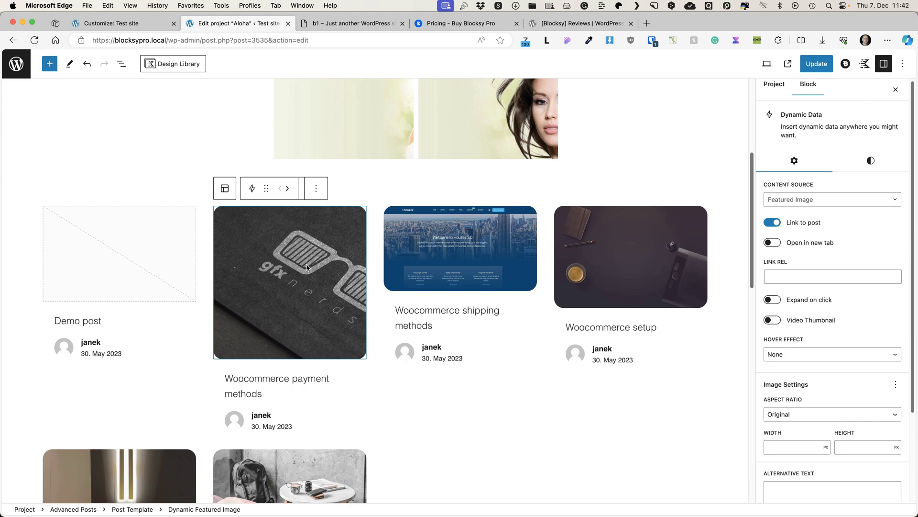
pyautogui.click(807, 408)
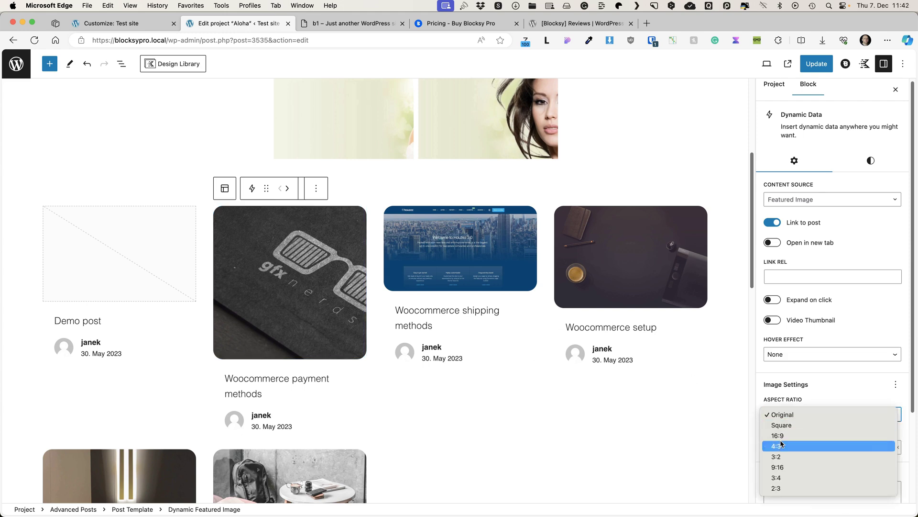
pyautogui.click(786, 437)
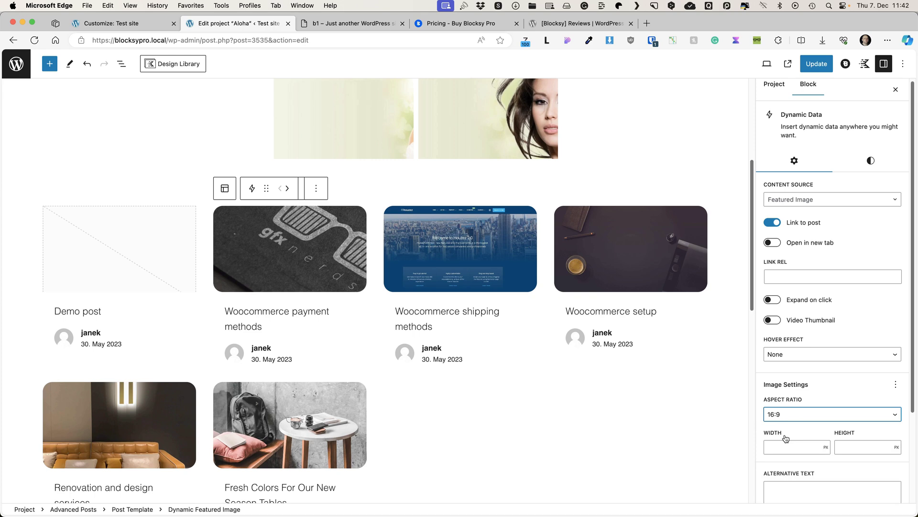
pyautogui.click(791, 417)
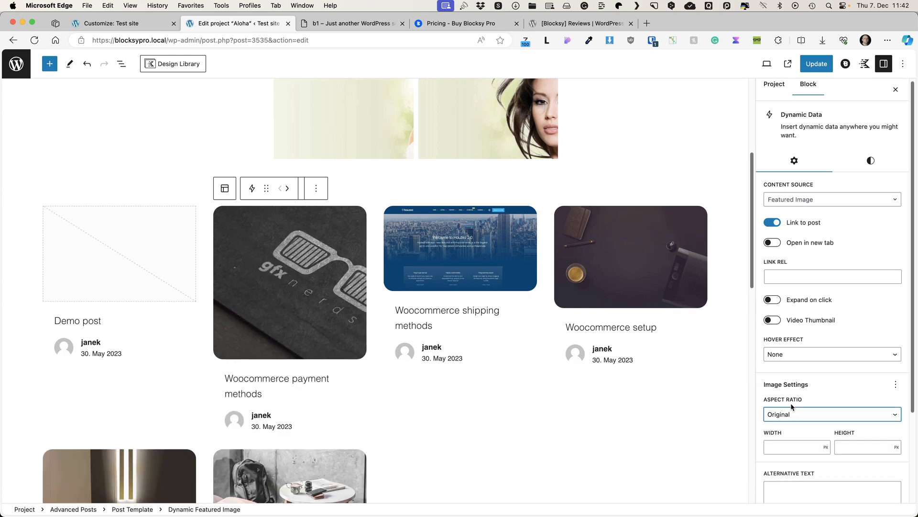
pyautogui.click(787, 424)
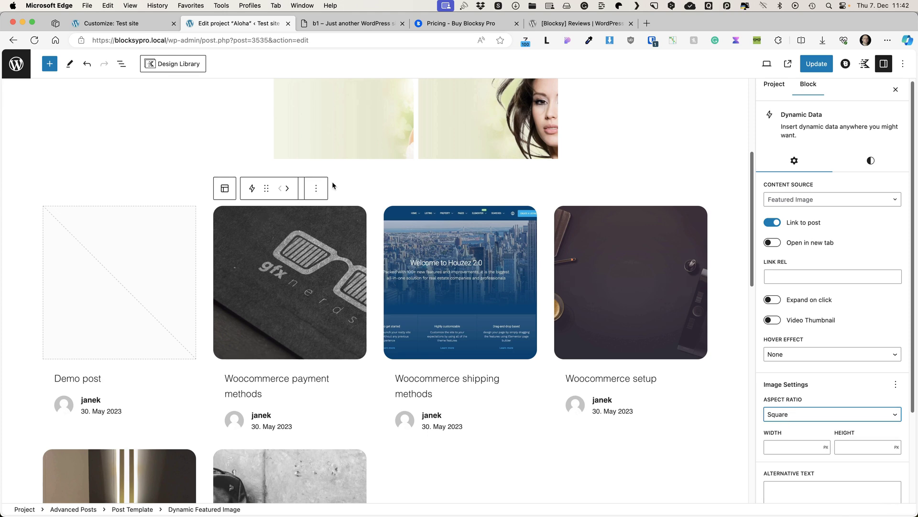
# Add a custom-layout Advanced Posts block below the image row, listing 5 posts with Pagination on
pyautogui.click(90, 507)
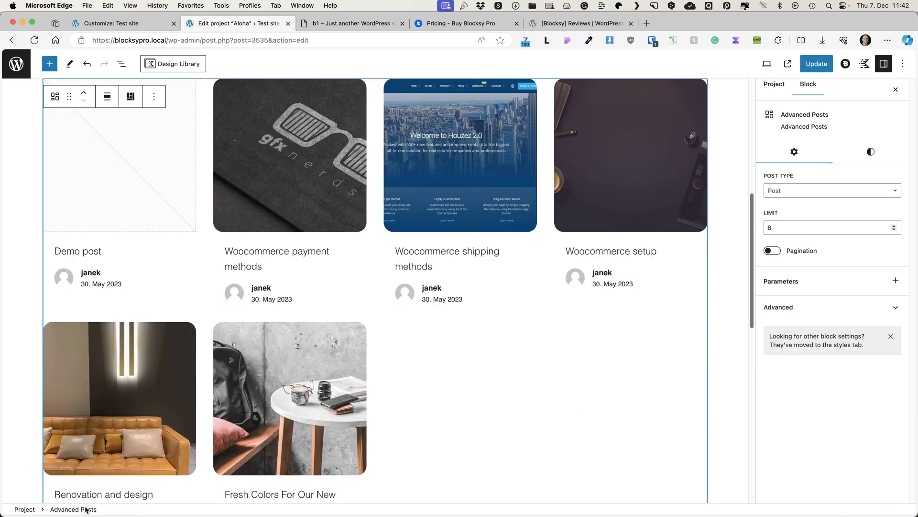
pyautogui.click(147, 320)
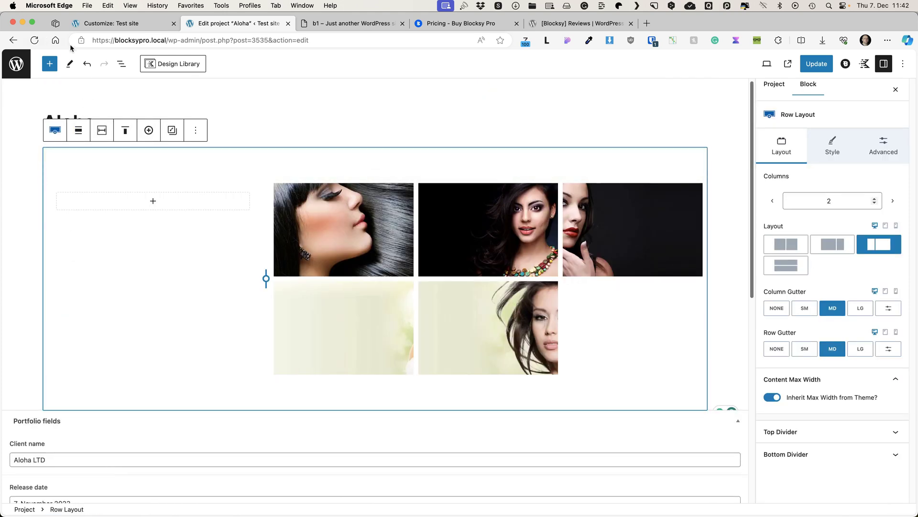
pyautogui.click(80, 258)
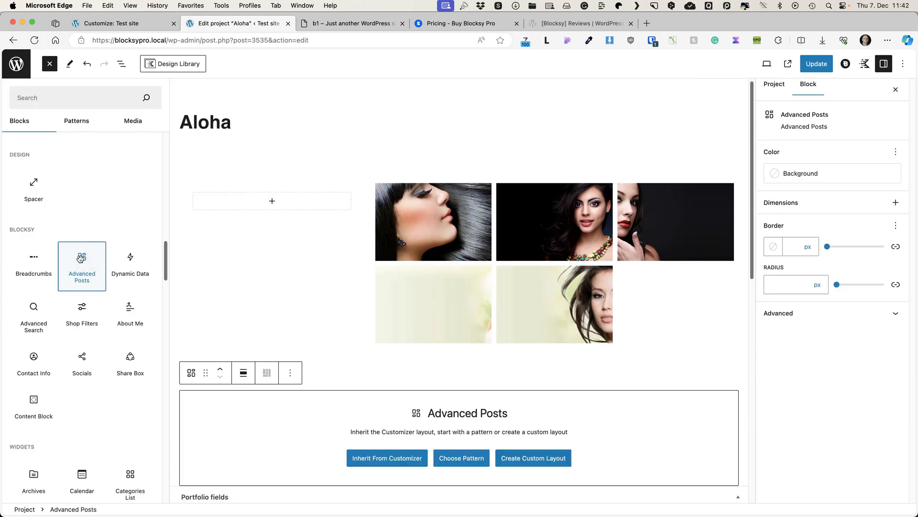
pyautogui.click(524, 458)
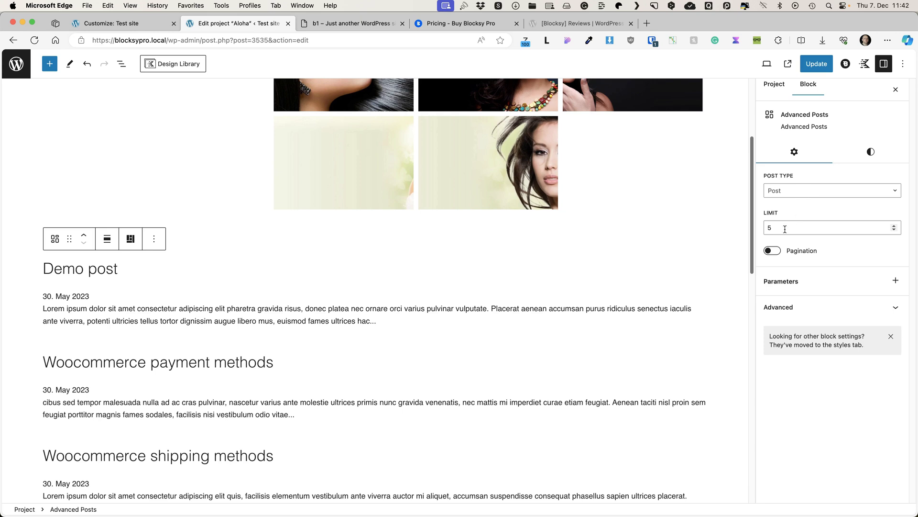
pyautogui.click(787, 253)
pyautogui.click(871, 151)
pyautogui.click(794, 151)
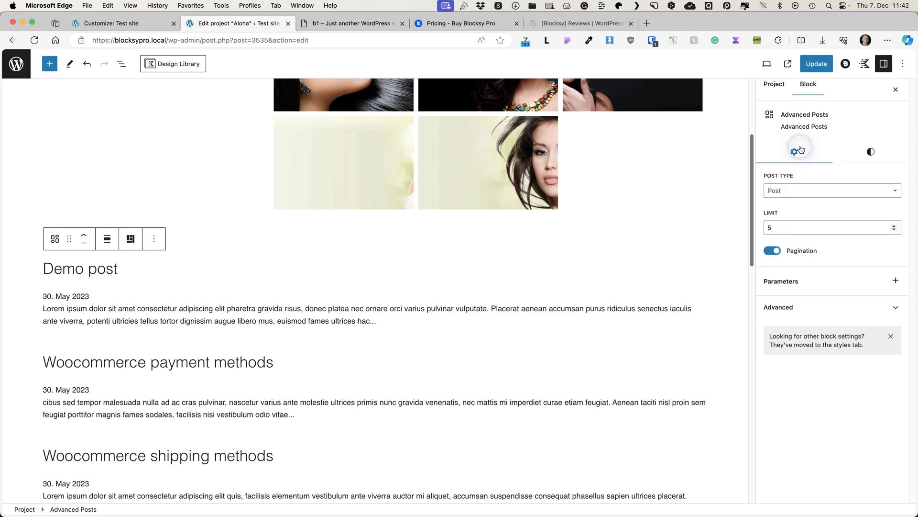
pyautogui.scroll(-1, 216, 314)
pyautogui.scroll(-4, 215, 314)
pyautogui.scroll(7, 225, 325)
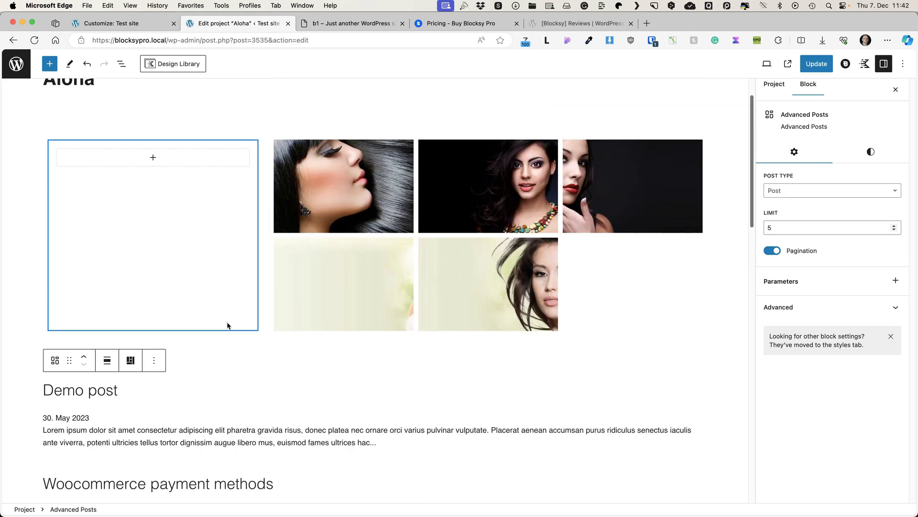
pyautogui.click(231, 271)
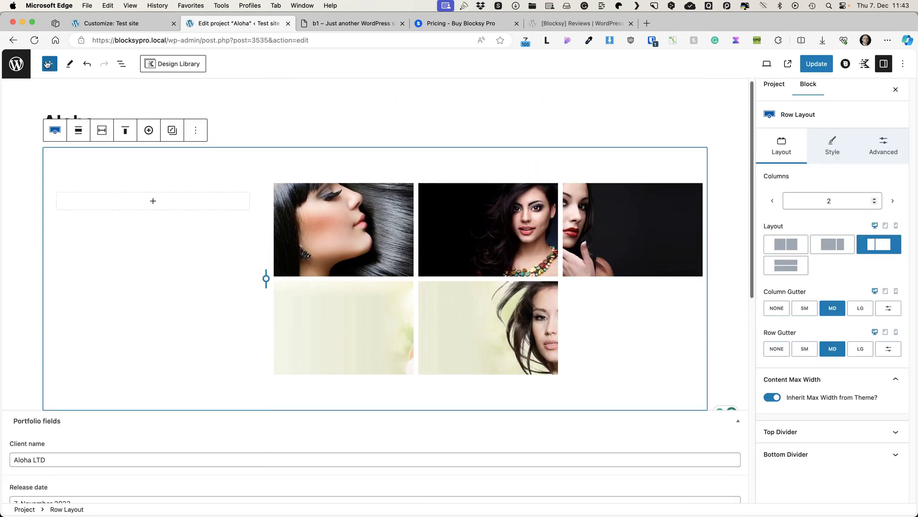
# Insert a Dynamic Data block into the row's empty left column, found by searching 'dyna'
pyautogui.click(49, 63)
pyautogui.moveTo(168, 231); pyautogui.dragTo(166, 476)
pyautogui.moveTo(130, 174)
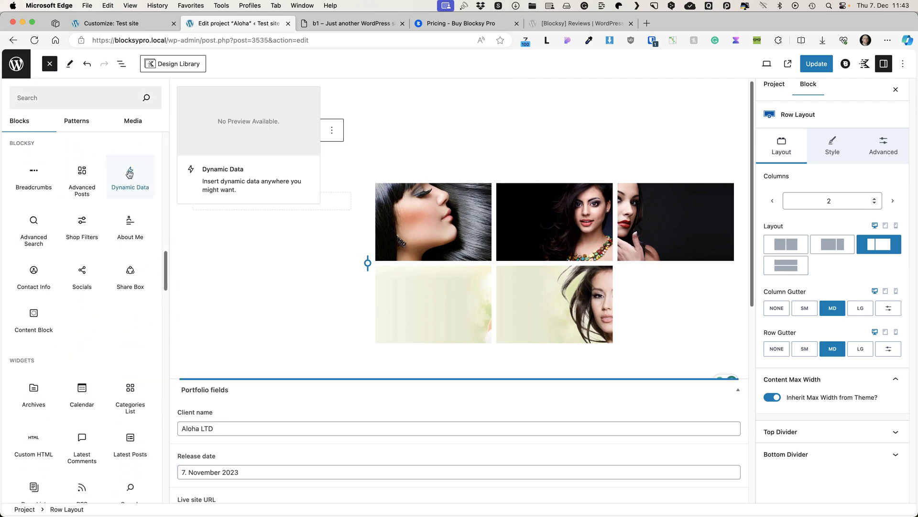
pyautogui.click(308, 201)
pyautogui.click(272, 201)
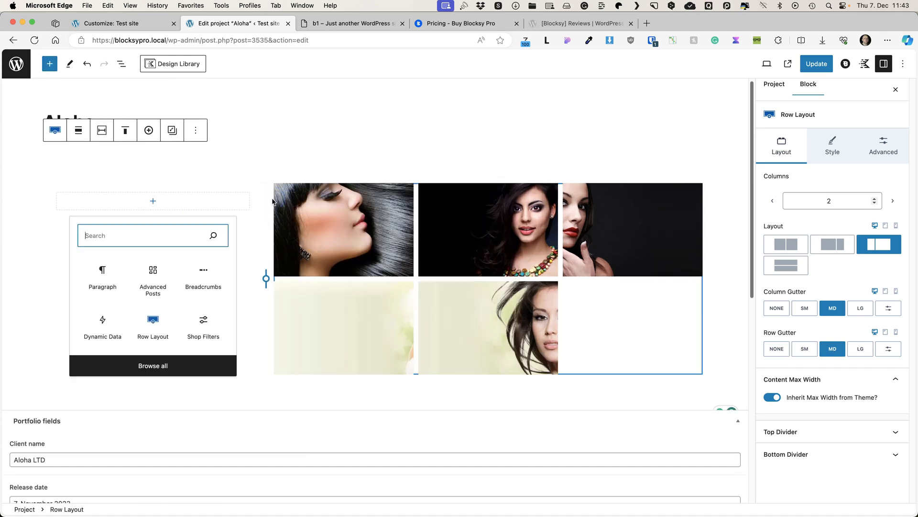
pyautogui.write('dyna')
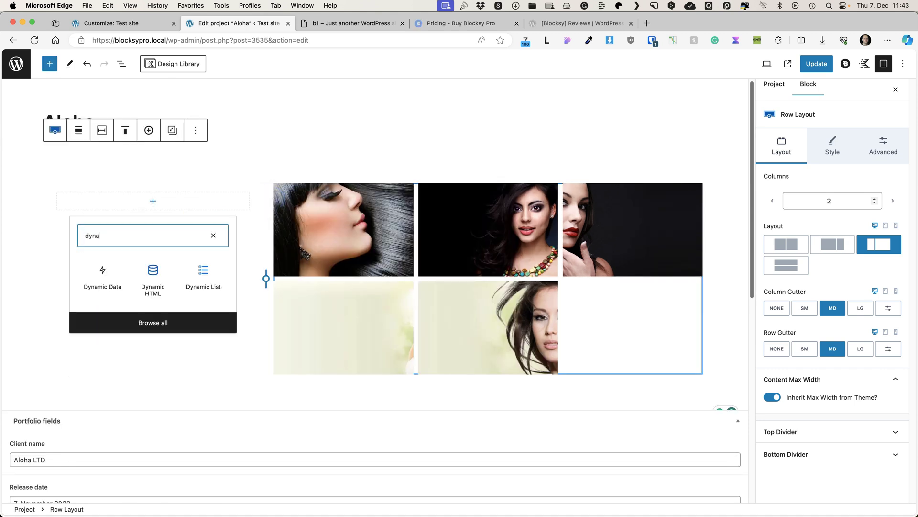
pyautogui.click(99, 279)
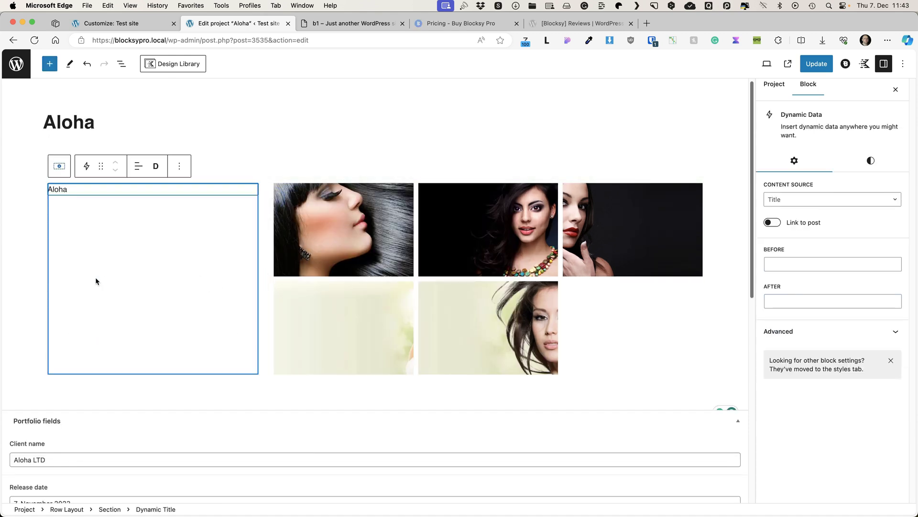
# Try Post Date and then Terms as the Dynamic Data content source
pyautogui.click(800, 201)
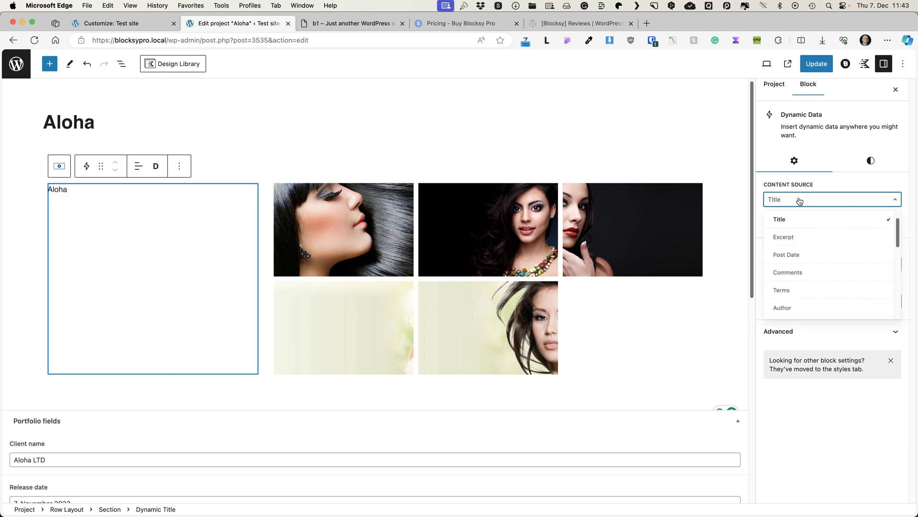
pyautogui.click(802, 259)
pyautogui.click(800, 200)
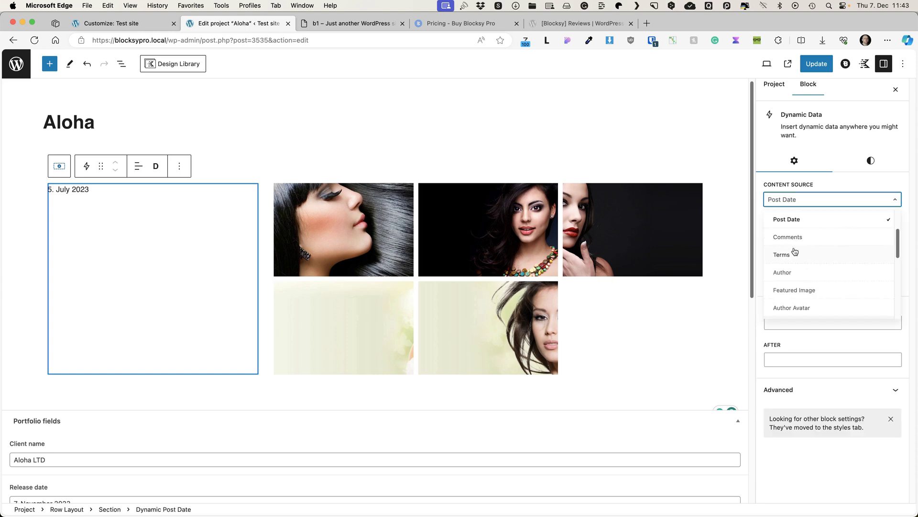
pyautogui.click(791, 243)
pyautogui.click(799, 238)
# Set the content source to Featured Image, then Author Avatar, and review the remaining sources
pyautogui.click(798, 200)
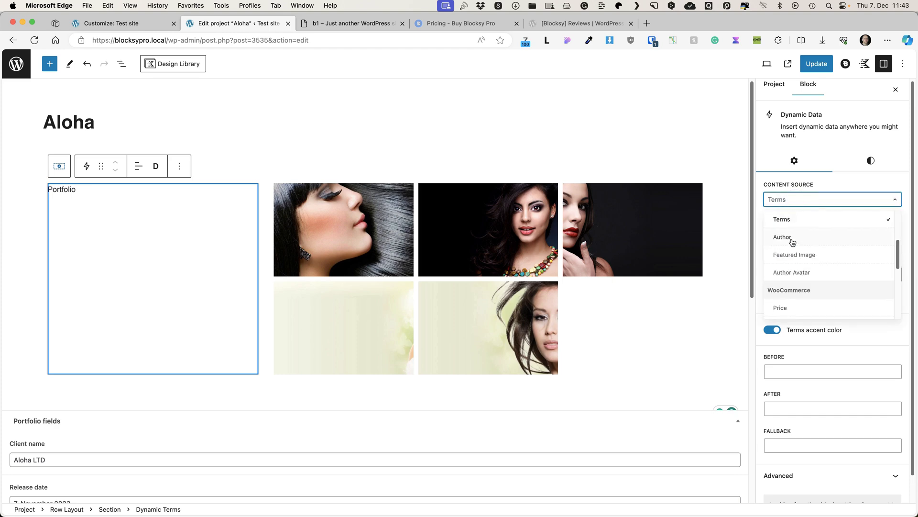
pyautogui.click(799, 249)
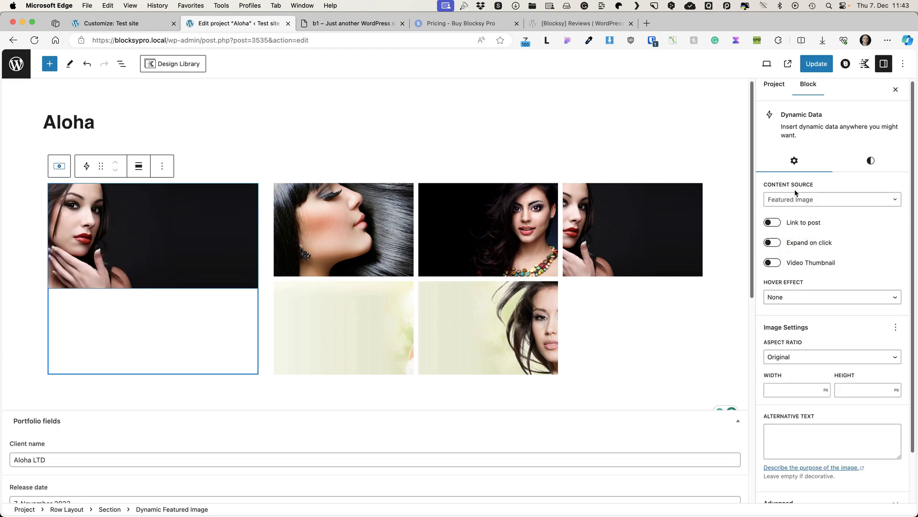
pyautogui.click(798, 199)
pyautogui.click(798, 240)
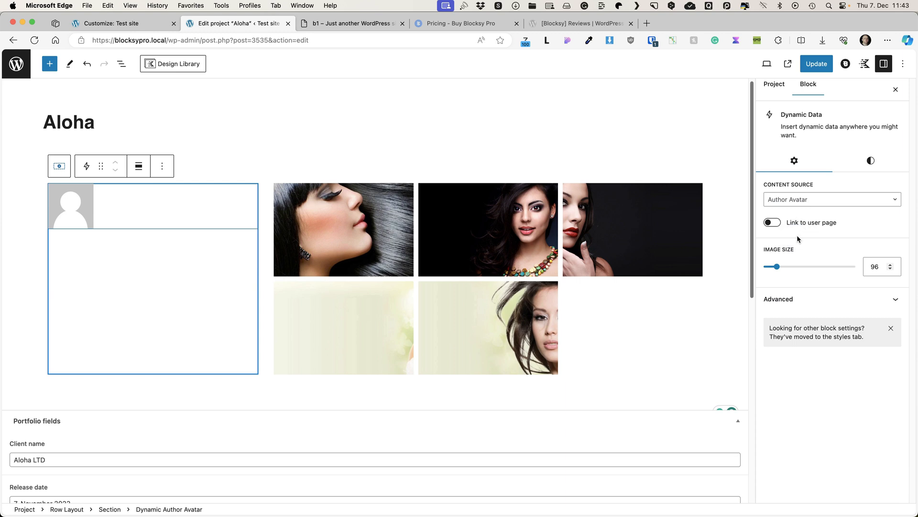
pyautogui.click(796, 200)
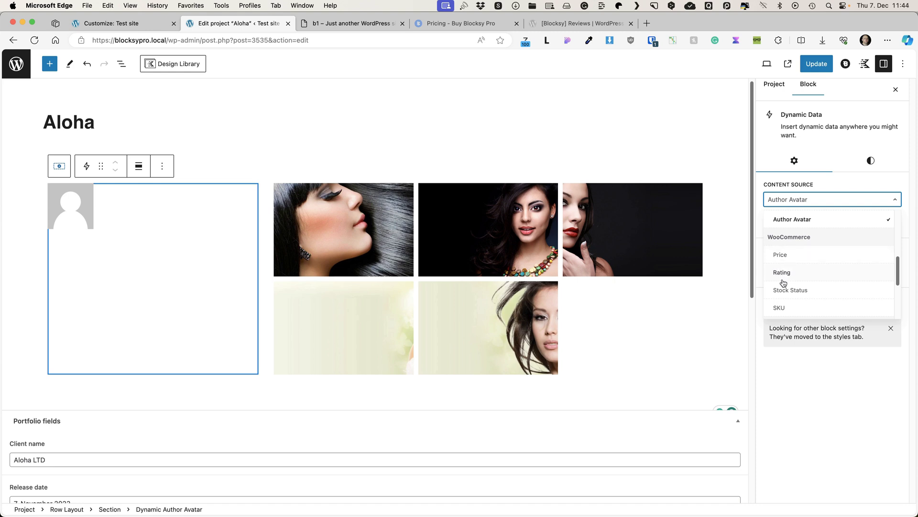
pyautogui.scroll(-1, 814, 301)
pyautogui.scroll(-4, 813, 299)
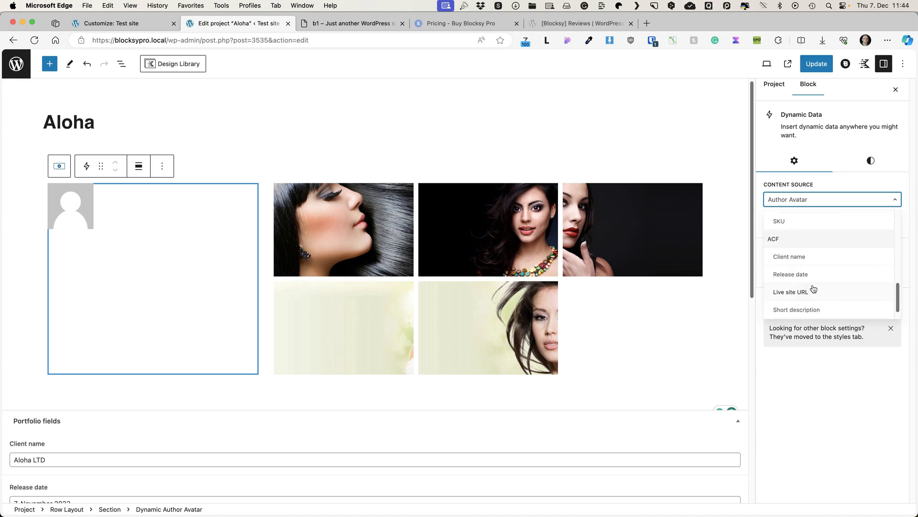
pyautogui.scroll(-5, 154, 421)
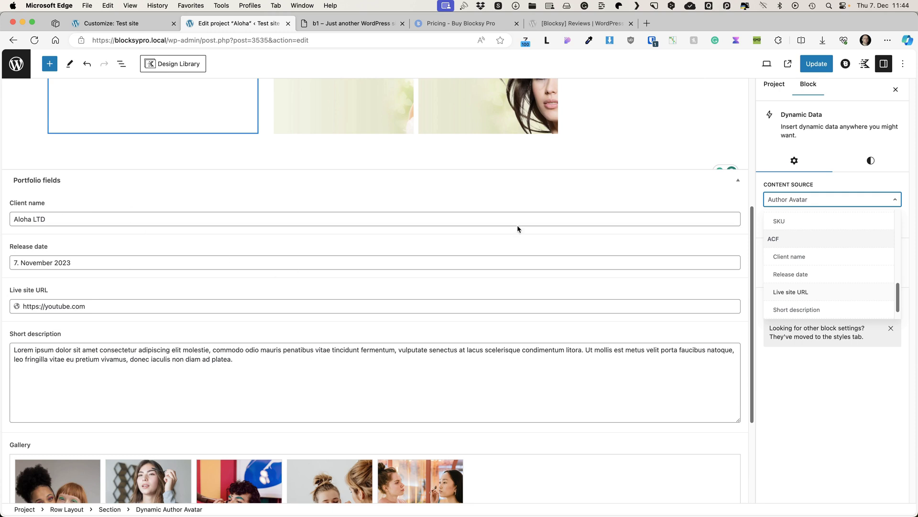
# Show the Client name field with the label 'Customer:' before it and no trailing text
pyautogui.click(790, 257)
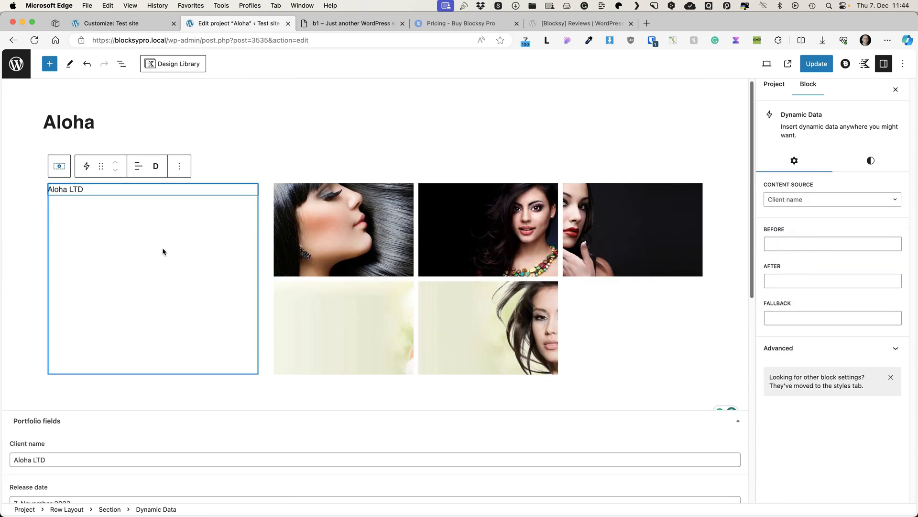
pyautogui.moveTo(46, 447); pyautogui.dragTo(11, 446)
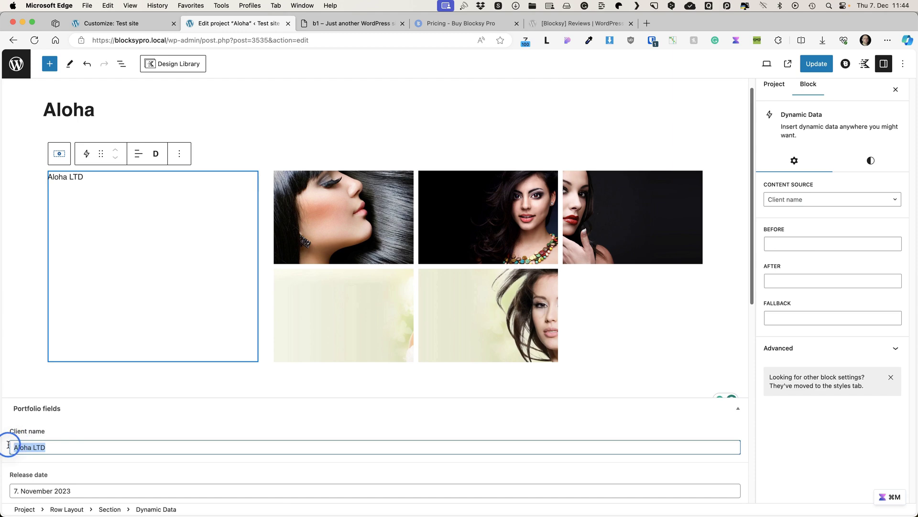
pyautogui.click(787, 246)
pyautogui.write('Customer:')
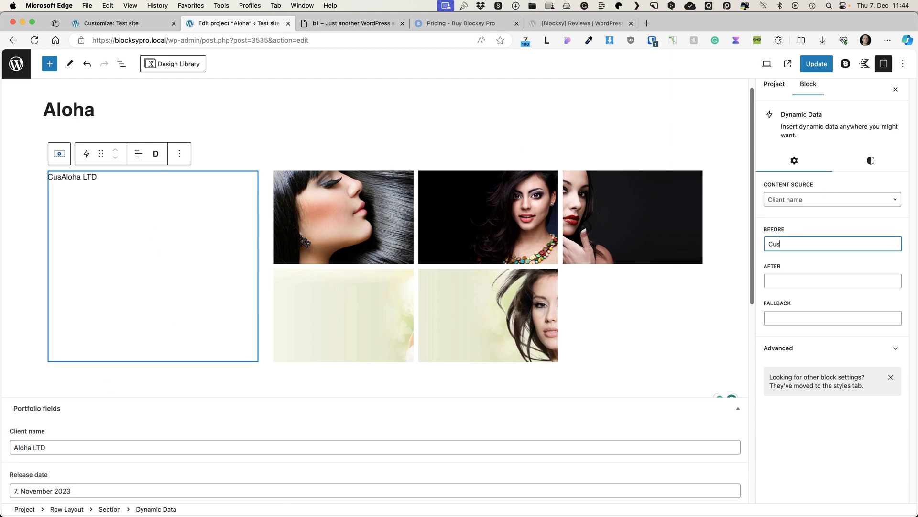
pyautogui.click(773, 277)
pyautogui.write('Whatever text')
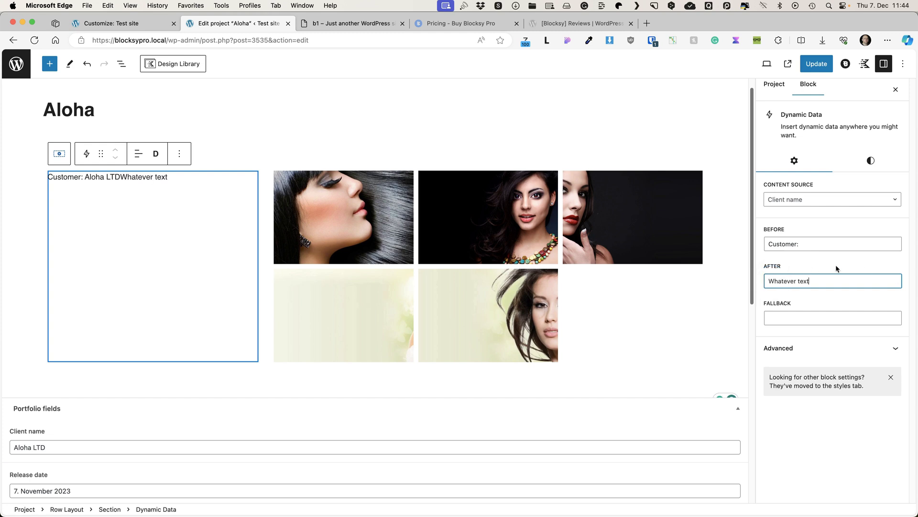
pyautogui.moveTo(813, 281); pyautogui.dragTo(766, 276)
pyautogui.press('BackSpace')
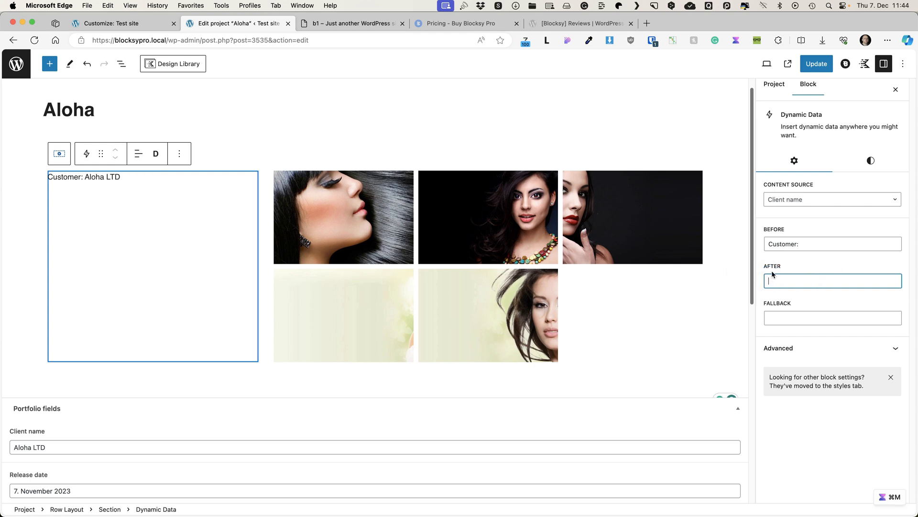
pyautogui.click(785, 317)
# Duplicate the Customer line and make the copy show the release date labelled 'Release date:'
pyautogui.click(167, 162)
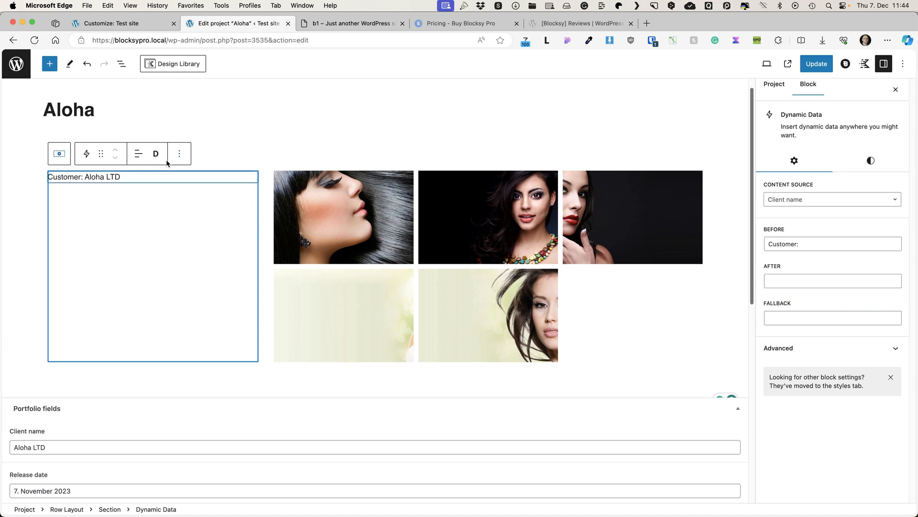
pyautogui.click(179, 154)
pyautogui.click(199, 221)
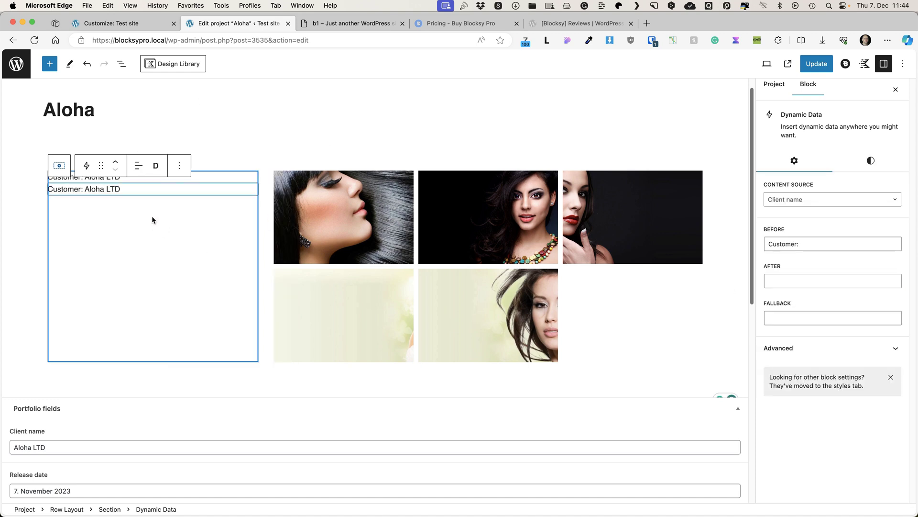
pyautogui.click(806, 202)
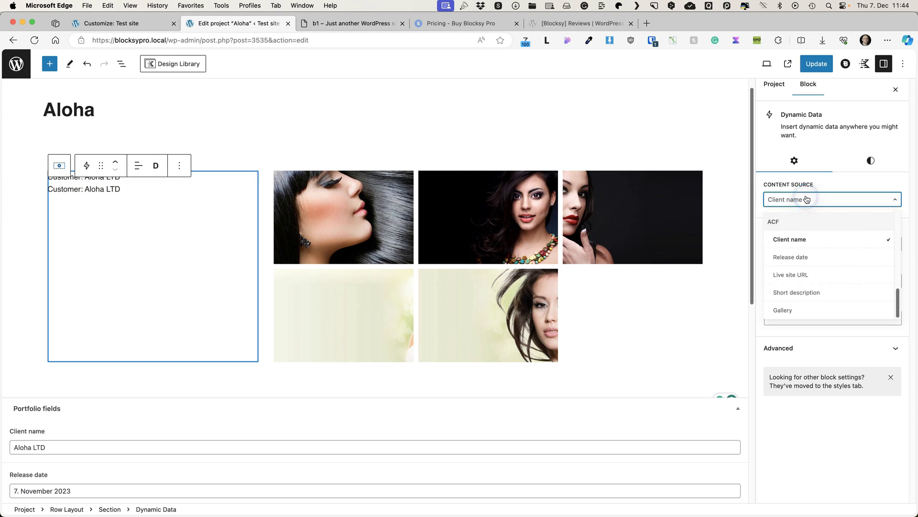
pyautogui.click(794, 259)
pyautogui.doubleClick(797, 242)
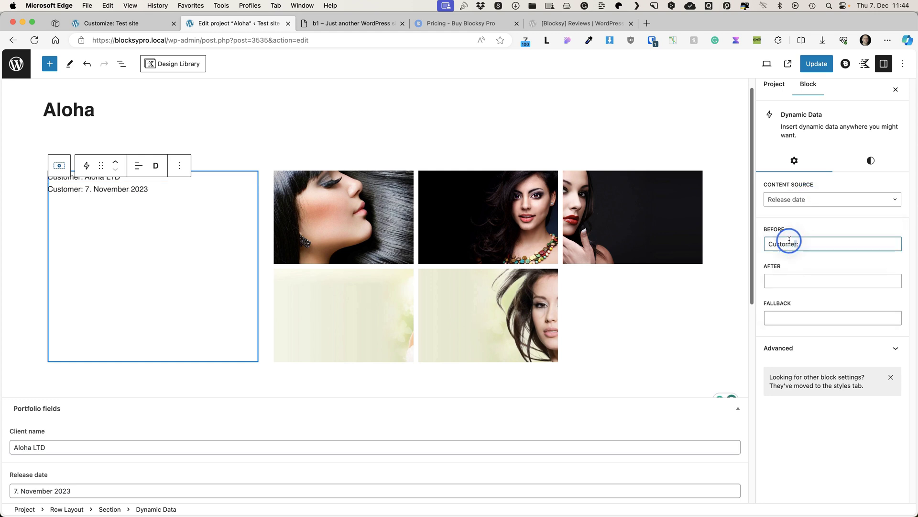
pyautogui.write('Release date:')
# Duplicate the Release date line into a Live site URL line labelled 'URL:'
pyautogui.click(179, 165)
pyautogui.click(192, 230)
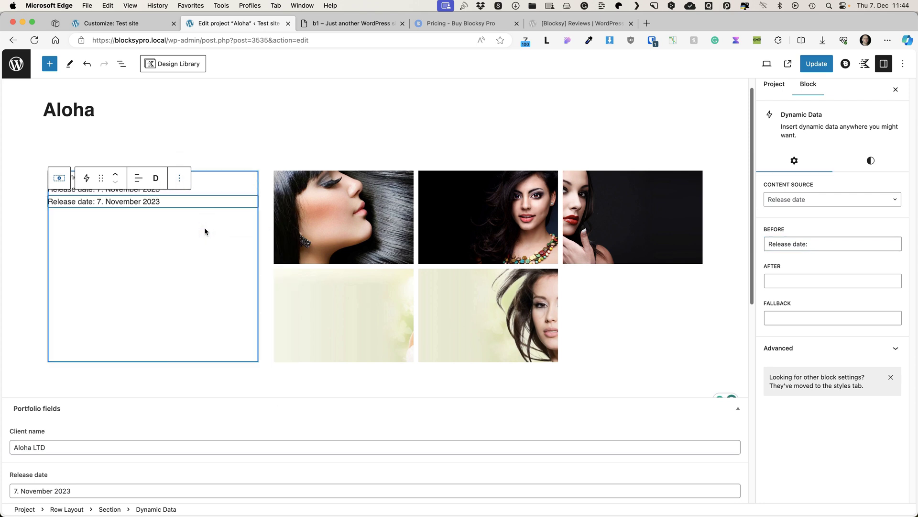
pyautogui.scroll(-1, 150, 291)
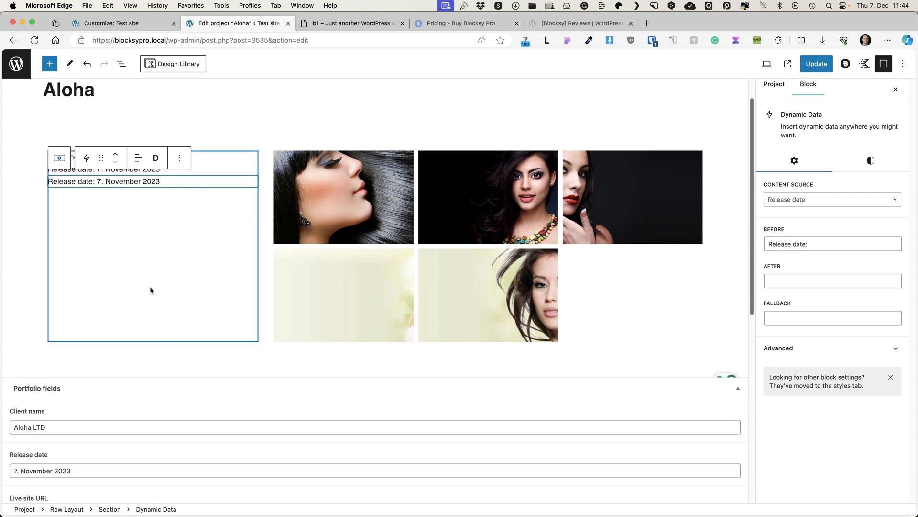
pyautogui.click(811, 200)
pyautogui.click(795, 272)
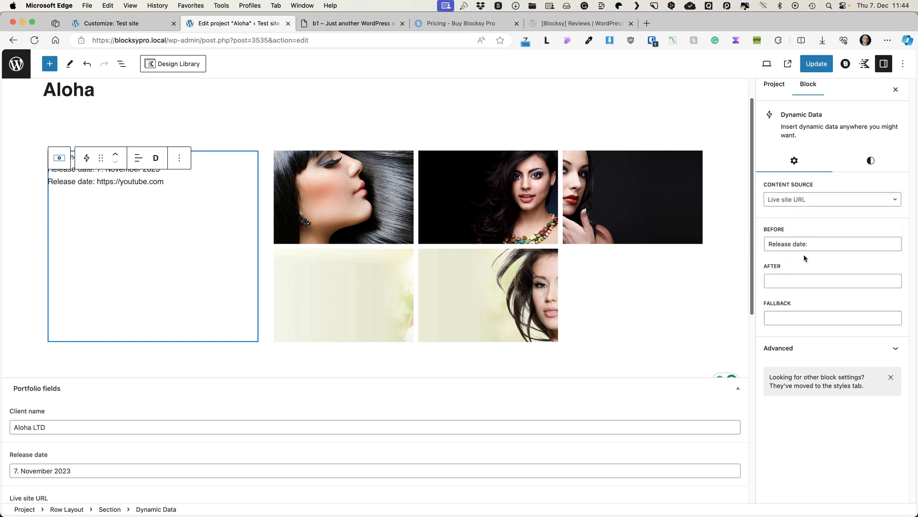
pyautogui.tripleClick(803, 246)
pyautogui.write('URL:')
# Duplicate the URL line and switch the copy to show the Short description
pyautogui.click(179, 158)
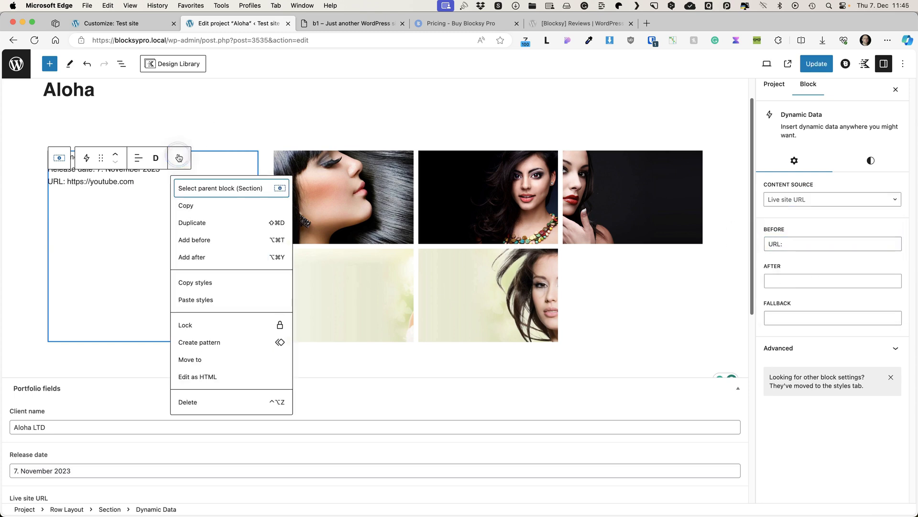
pyautogui.click(197, 223)
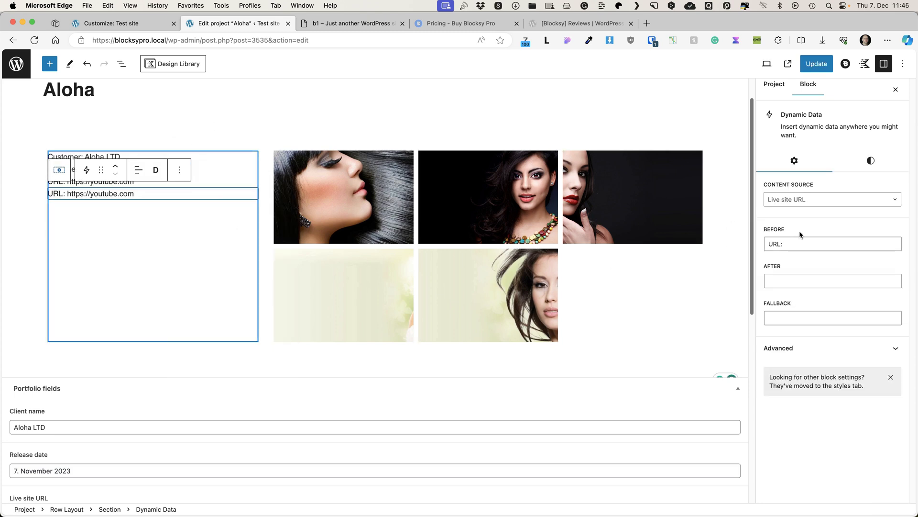
pyautogui.click(803, 201)
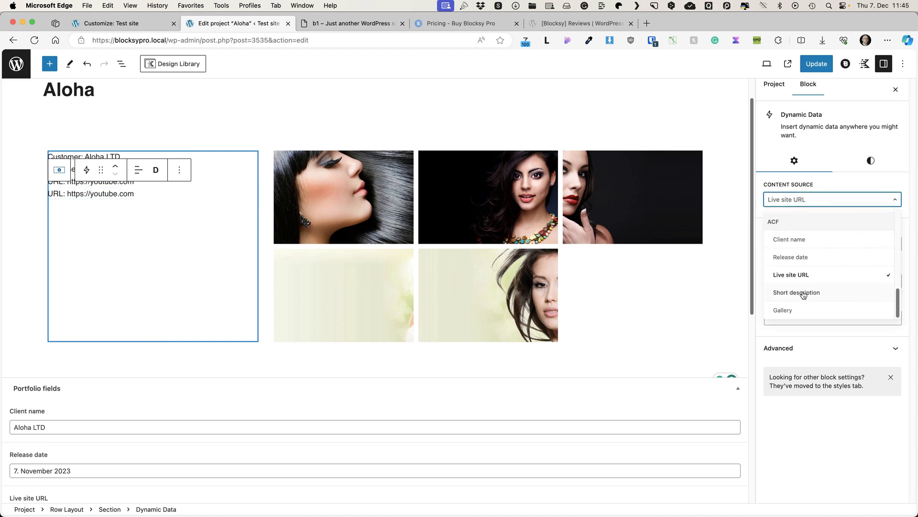
pyautogui.click(801, 293)
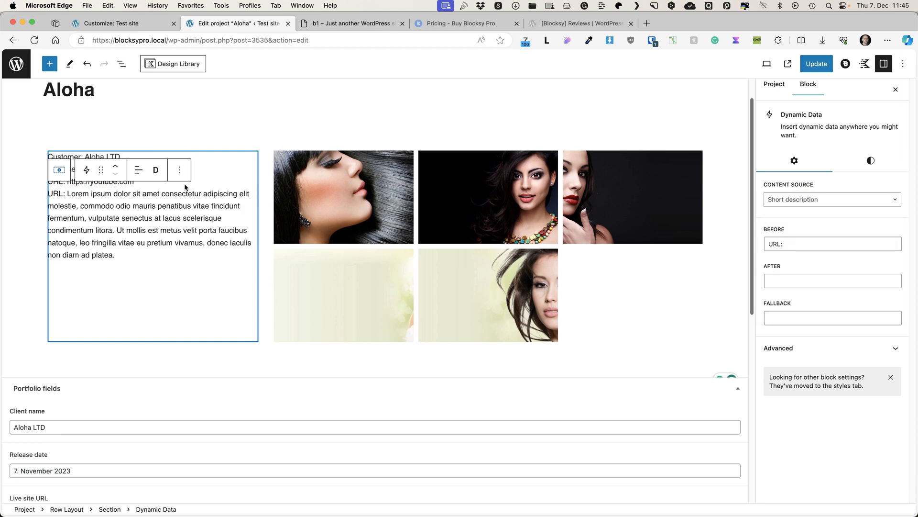
pyautogui.click(204, 157)
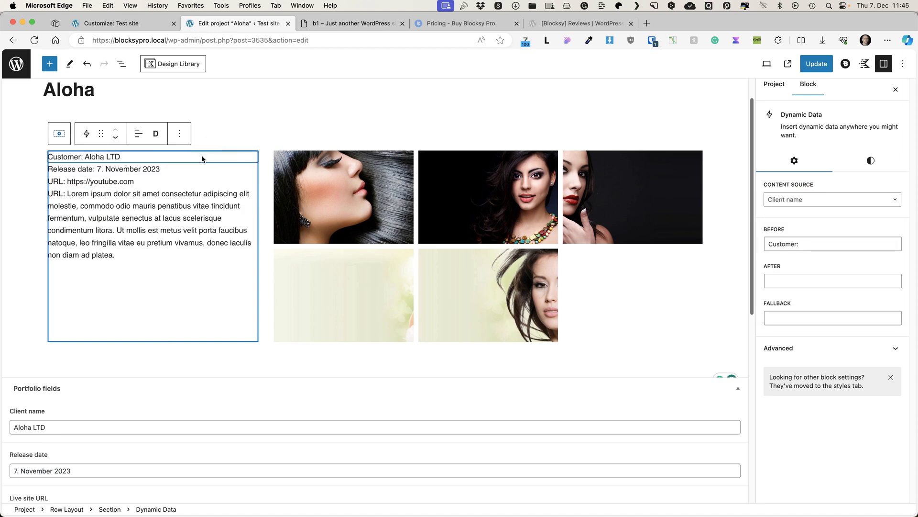
pyautogui.click(184, 134)
# Add a 20 px Spacer after the Customer line using '/spa'
pyautogui.press('Escape')
pyautogui.click(141, 155)
pyautogui.click(179, 133)
pyautogui.click(259, 163)
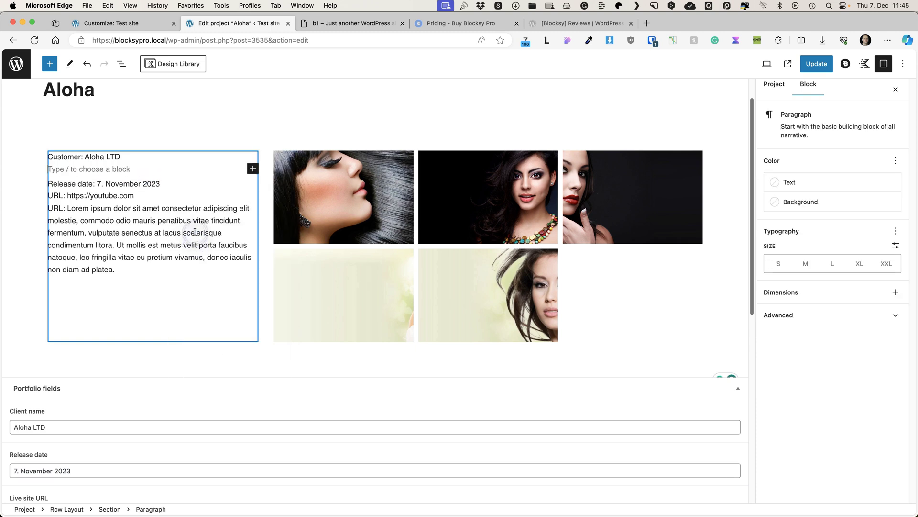
pyautogui.write('/spa')
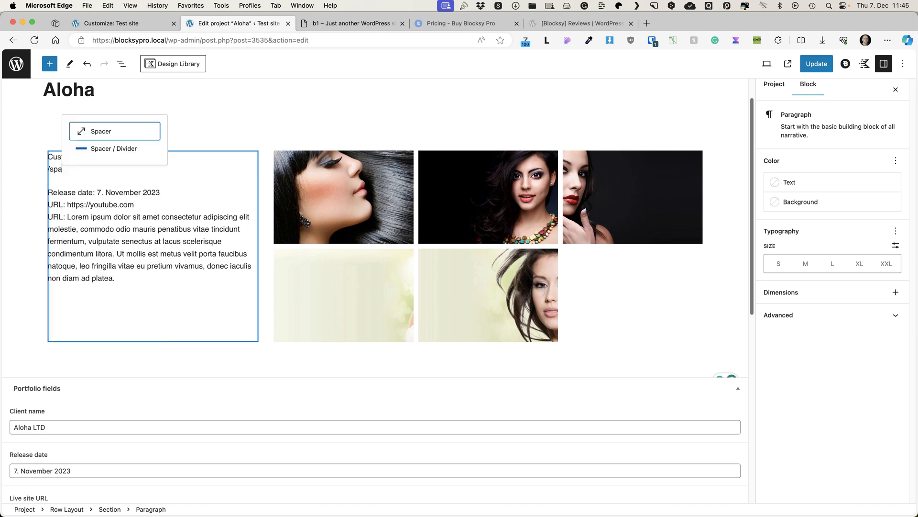
pyautogui.click(106, 139)
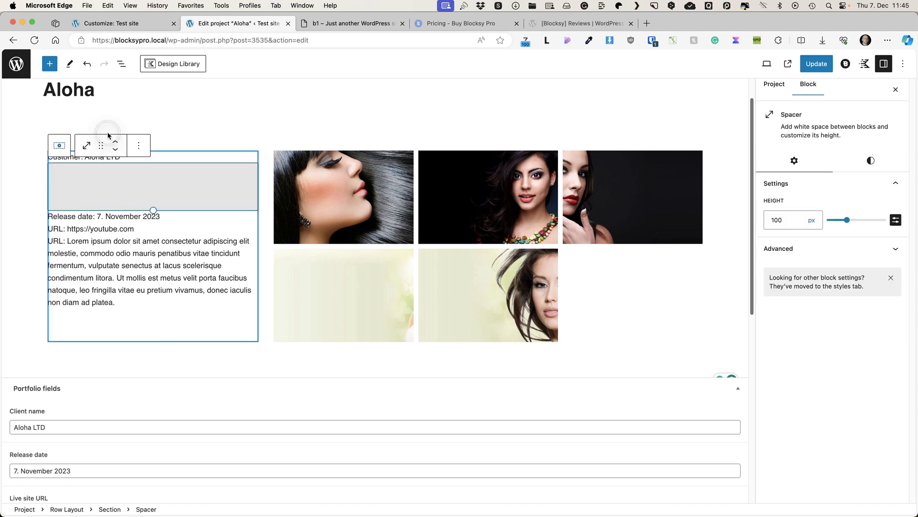
pyautogui.doubleClick(783, 220)
pyautogui.write('20')
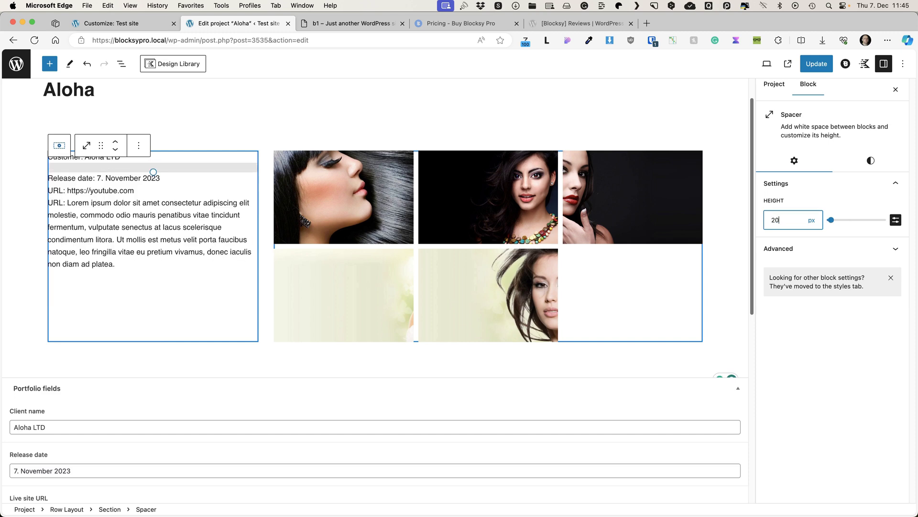
# Duplicate the spacer below the Release date and URL lines
pyautogui.click(138, 145)
pyautogui.click(165, 210)
pyautogui.click(115, 159)
pyautogui.click(138, 155)
pyautogui.click(165, 220)
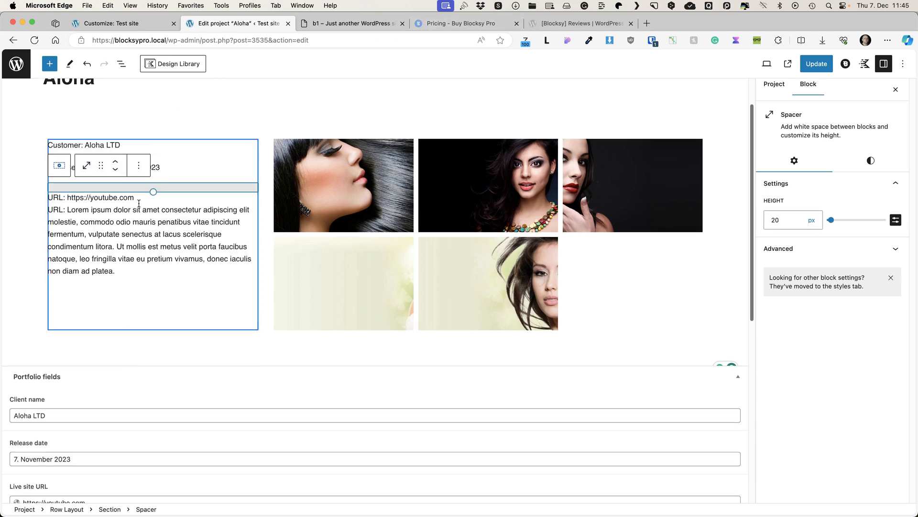
pyautogui.click(115, 169)
# Update the Aloha project and review its details on the live page
pyautogui.click(813, 66)
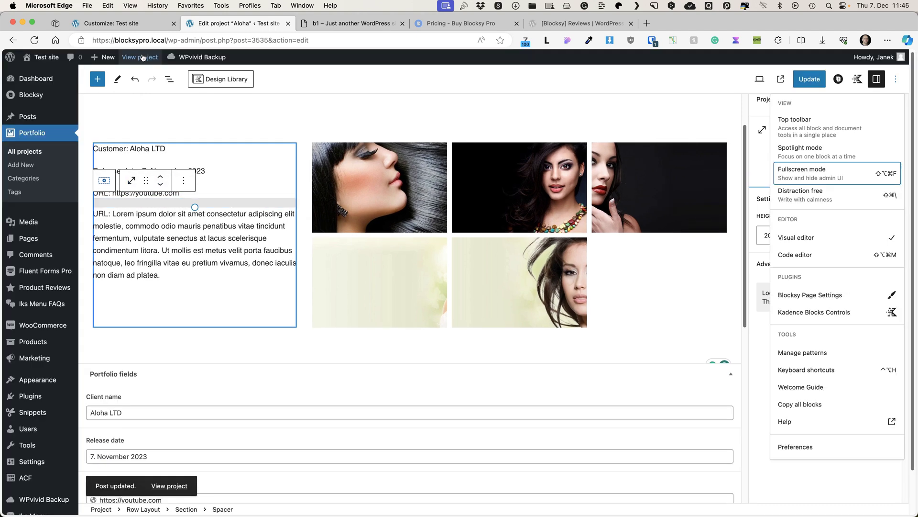
pyautogui.keyDown('super'); pyautogui.click(139, 57); pyautogui.keyUp('super')
pyautogui.click(334, 23)
pyautogui.scroll(-10, 304, 158)
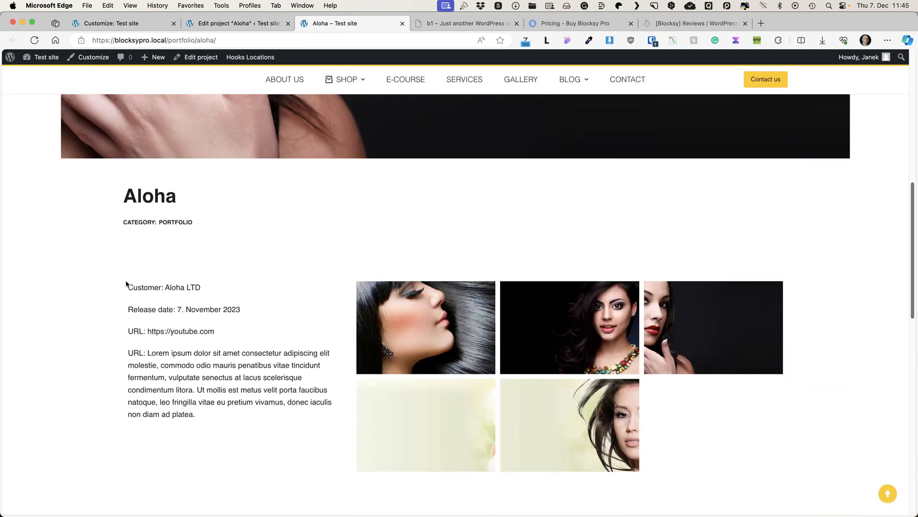
pyautogui.scroll(-5, 287, 378)
pyautogui.scroll(5, 322, 384)
pyautogui.click(225, 23)
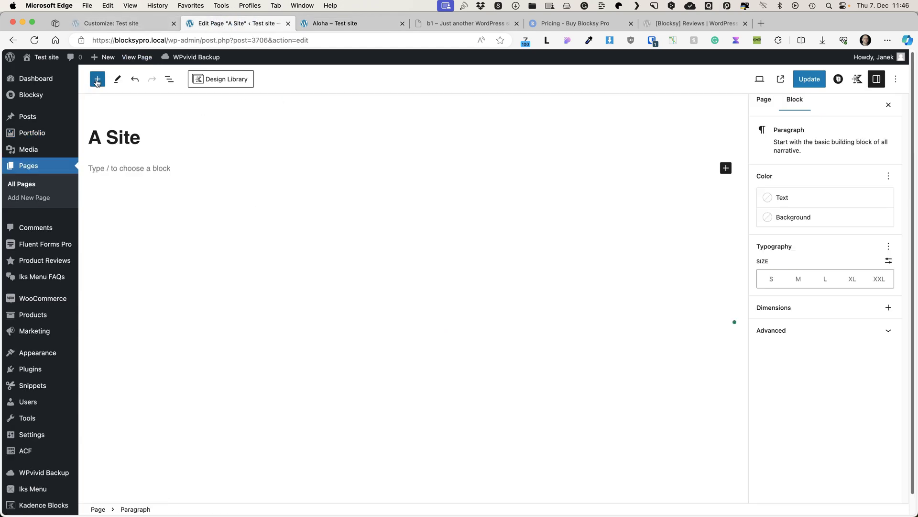
# Insert an Advanced Search block from the Blocksy section of the block library
pyautogui.click(97, 81)
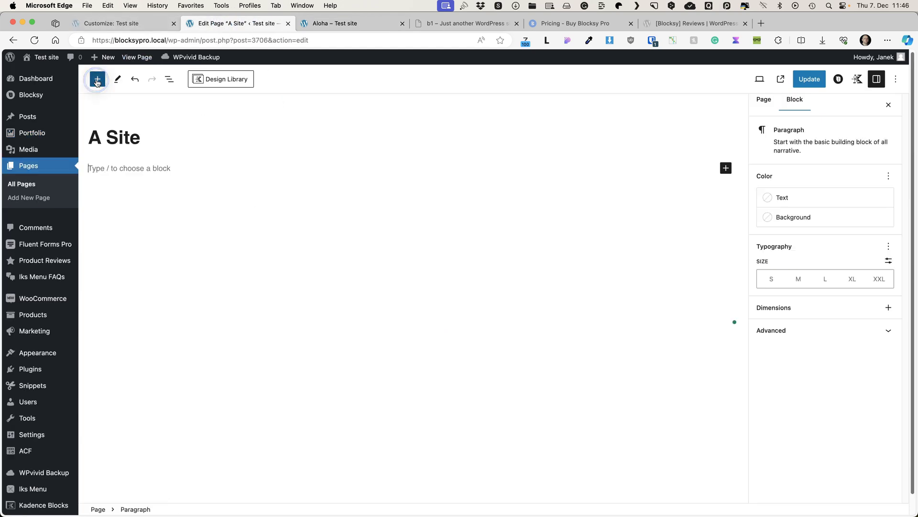
pyautogui.scroll(-10, 229, 227)
pyautogui.scroll(-15, 231, 268)
pyautogui.scroll(5, 232, 306)
pyautogui.moveTo(235, 298); pyautogui.dragTo(234, 280)
pyautogui.click(111, 267)
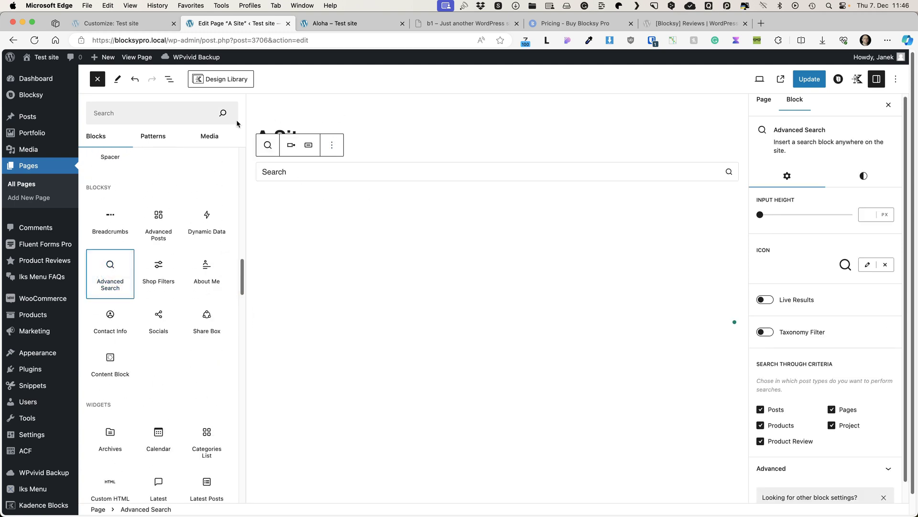
# Set the search input height to 80 and the placeholder to 'Search for products...'
pyautogui.click(867, 214)
pyautogui.write('7')
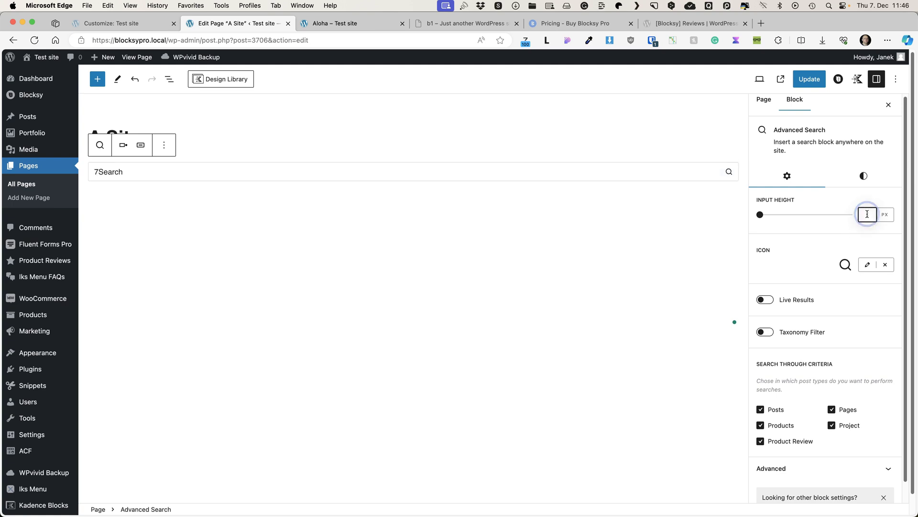
pyautogui.write('80')
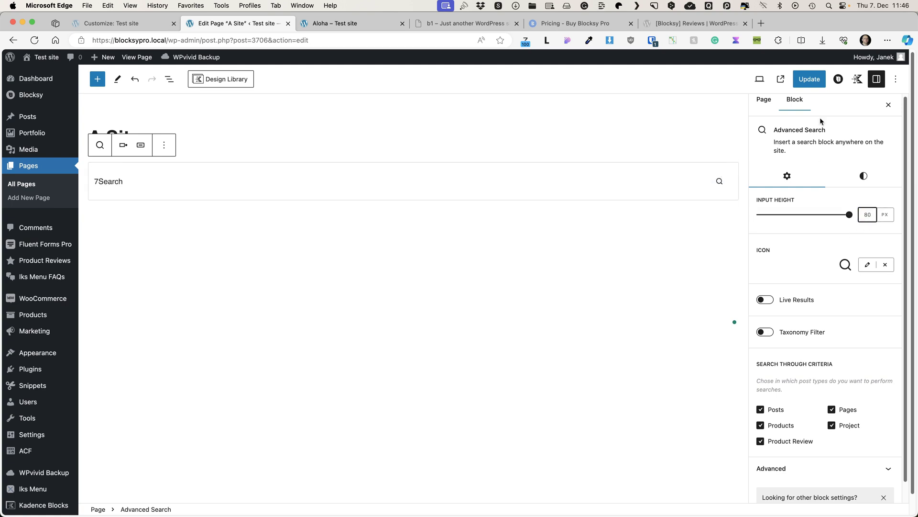
pyautogui.moveTo(121, 183); pyautogui.dragTo(81, 180)
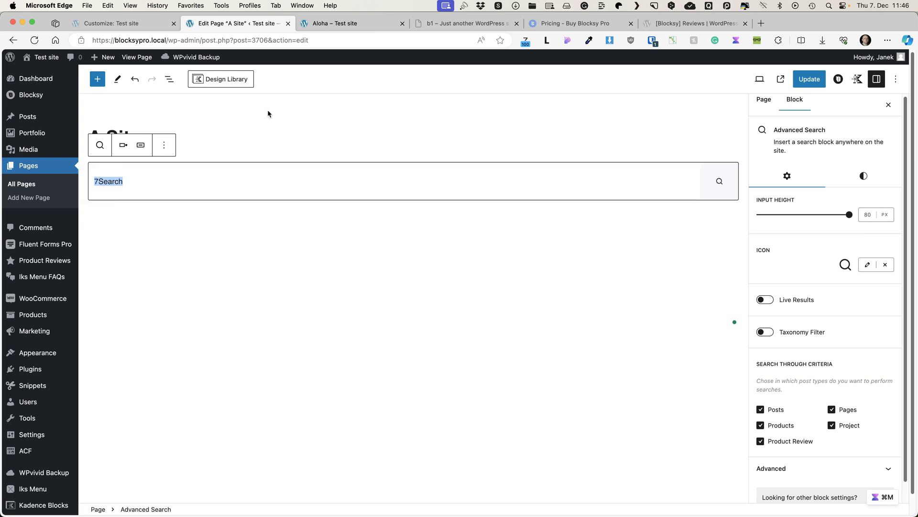
pyautogui.write('Search for products...')
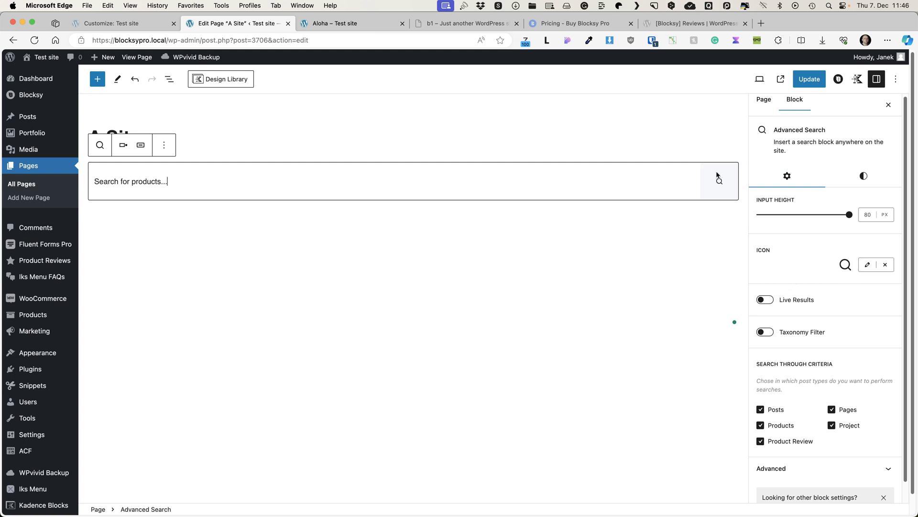
# Try the @ icon for the search button, then revert to the magnifier icon
pyautogui.click(867, 264)
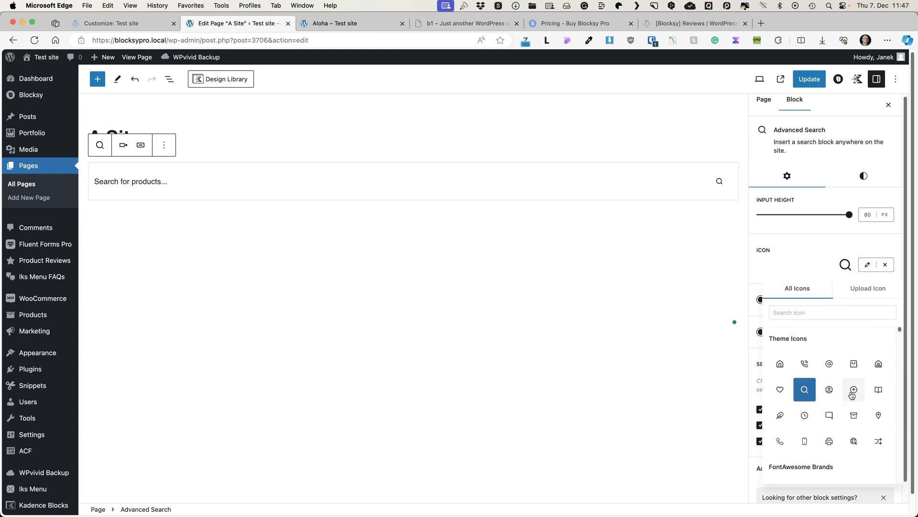
pyautogui.click(830, 365)
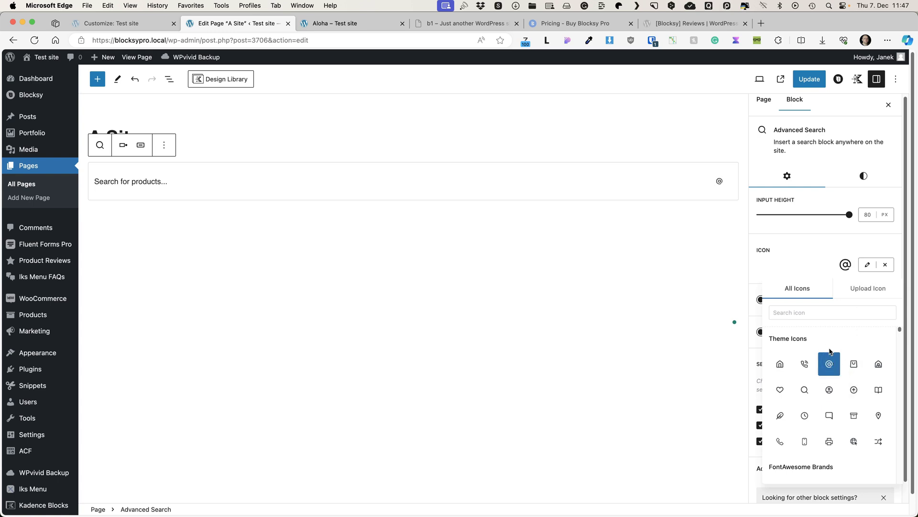
pyautogui.click(805, 389)
pyautogui.click(639, 328)
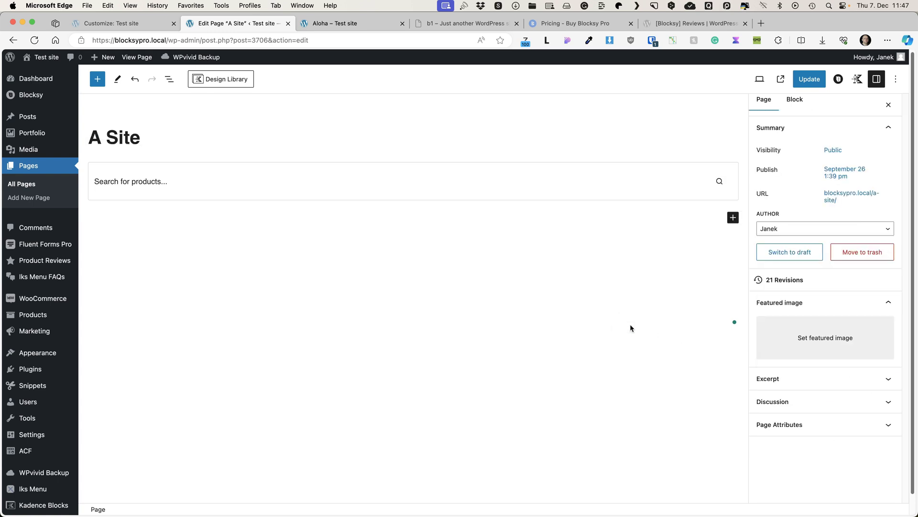
pyautogui.click(619, 163)
# Enable live results with product prices and add a Select Category taxonomy filter
pyautogui.scroll(-2, 764, 283)
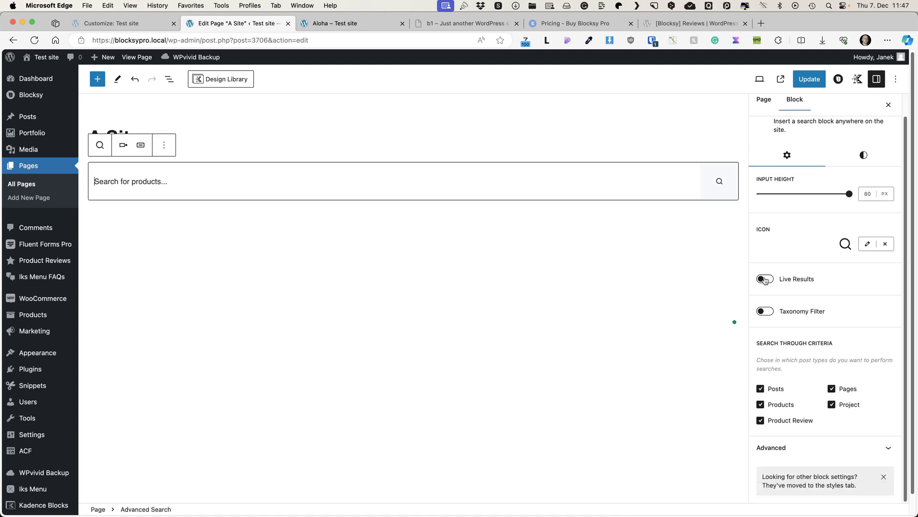
pyautogui.click(765, 279)
pyautogui.click(765, 319)
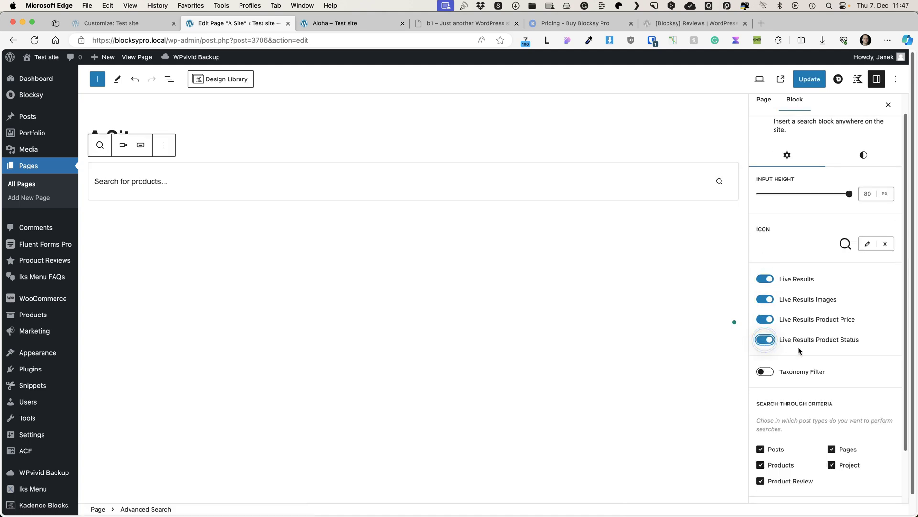
pyautogui.click(763, 373)
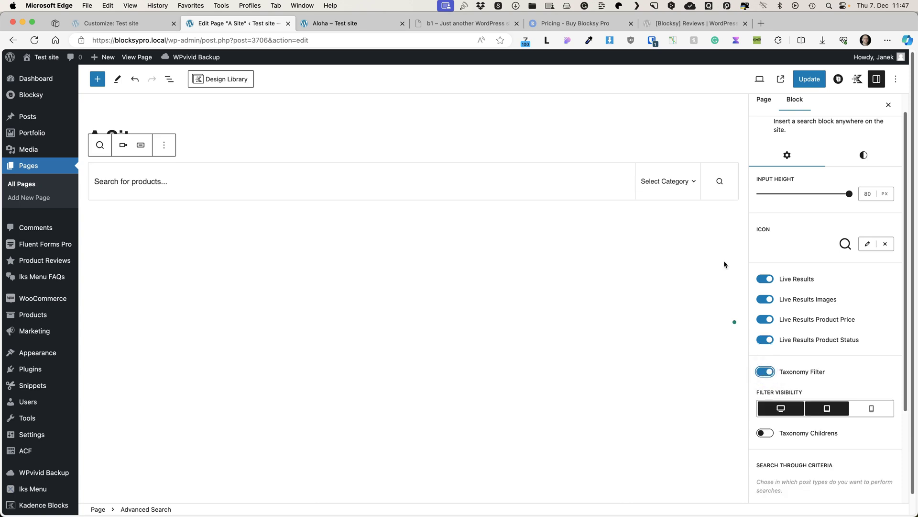
pyautogui.click(696, 183)
# Exclude Posts, Pages and Product Review from the search criteria
pyautogui.scroll(-3, 839, 378)
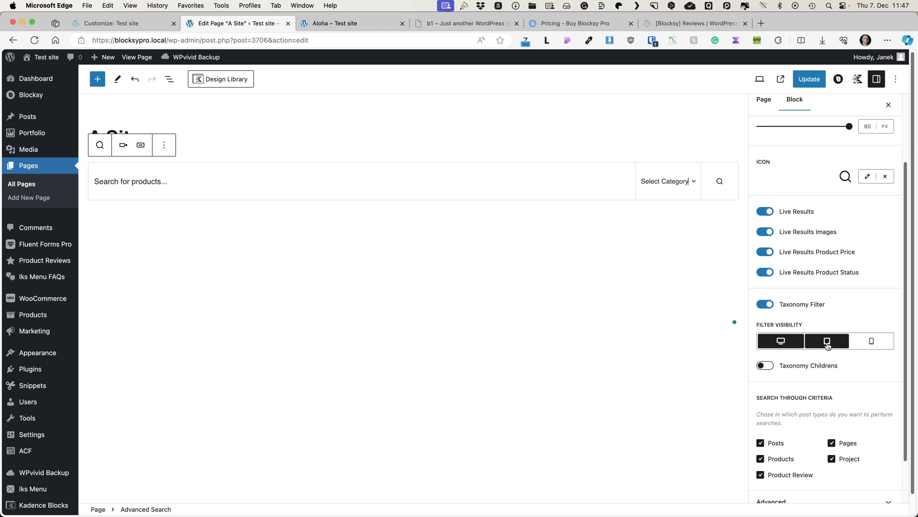
pyautogui.scroll(-3, 784, 344)
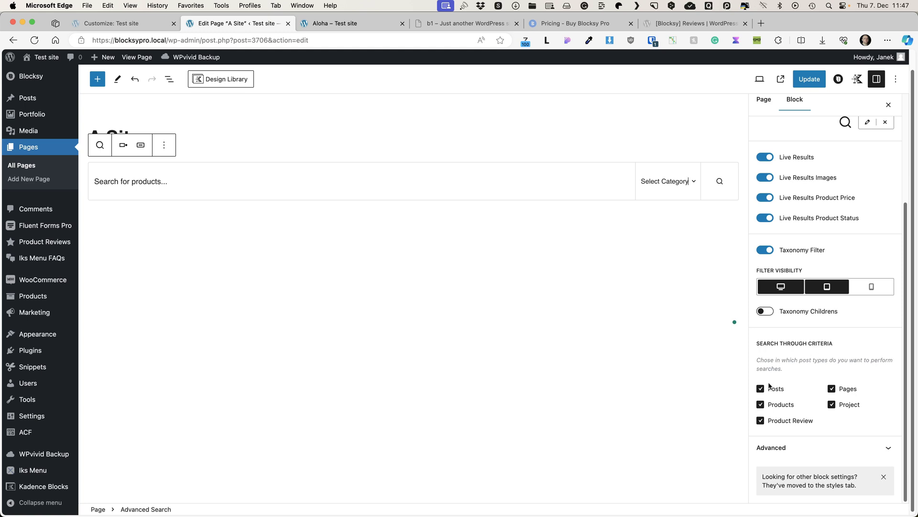
pyautogui.click(761, 388)
pyautogui.click(834, 389)
pyautogui.click(763, 424)
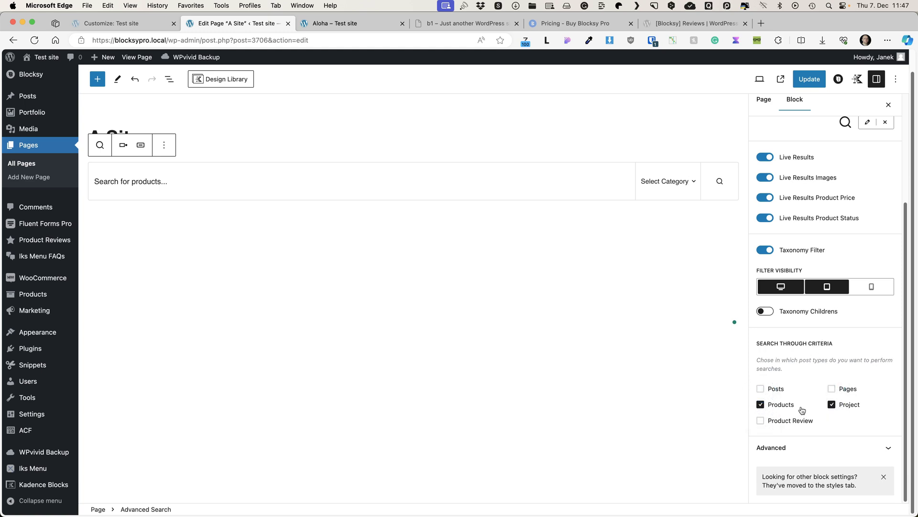
pyautogui.scroll(5, 823, 287)
pyautogui.click(860, 176)
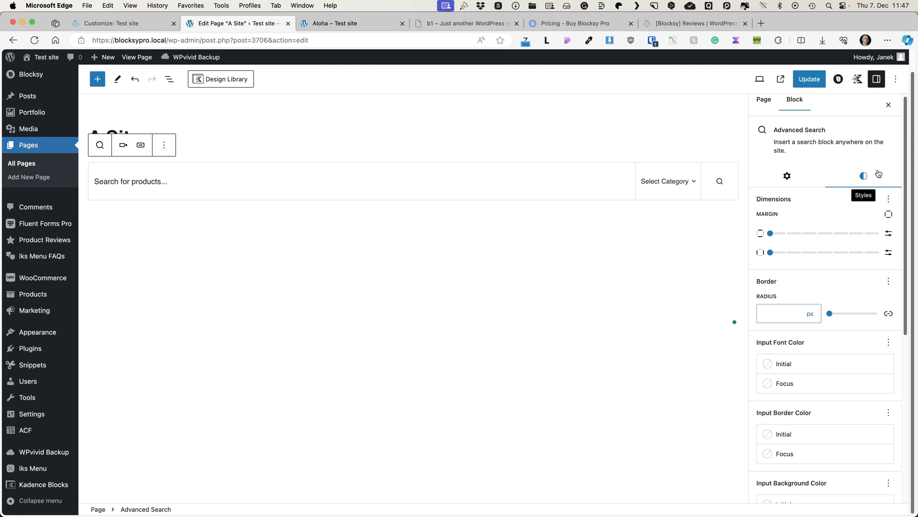
# Give the search bar a 50 px border radius and update the page
pyautogui.click(768, 313)
pyautogui.write('50')
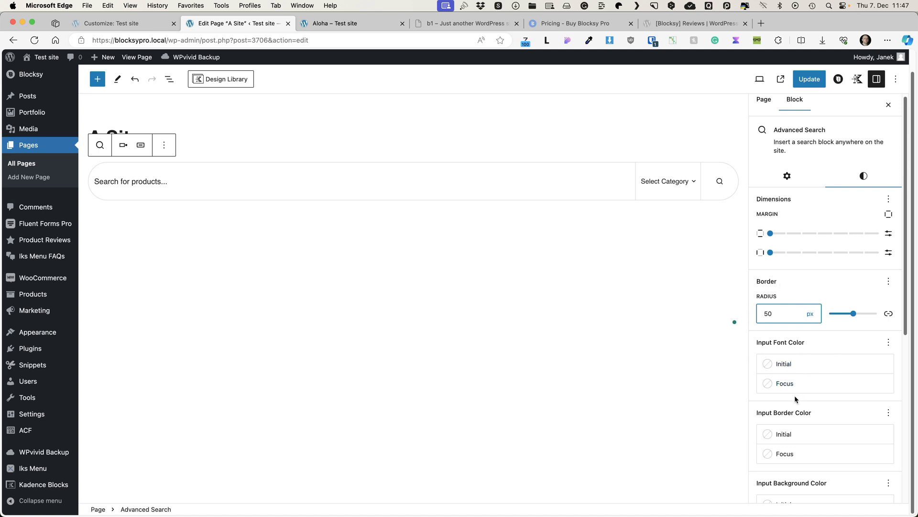
pyautogui.scroll(-3, 808, 406)
pyautogui.scroll(-8, 808, 402)
pyautogui.scroll(10, 808, 404)
pyautogui.click(800, 78)
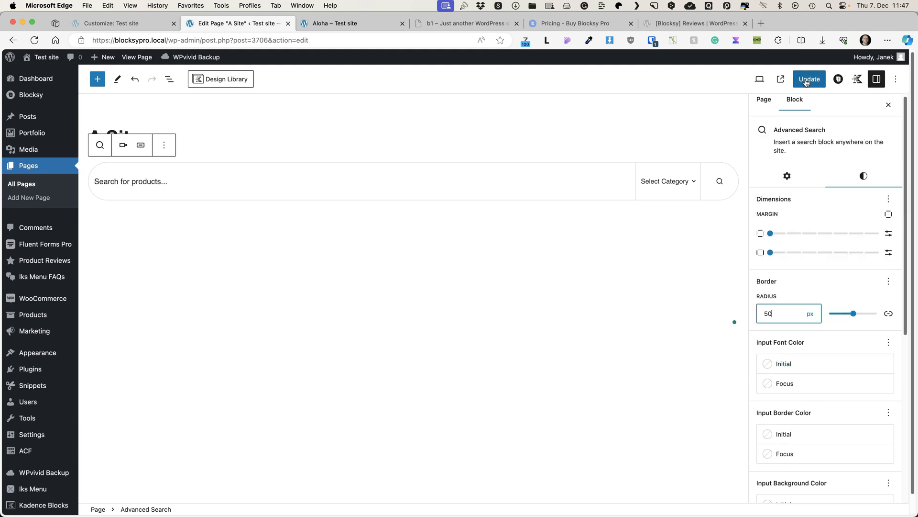
# Check the live page's lamp search results and category dropdown, then return to the editor
pyautogui.click(137, 57)
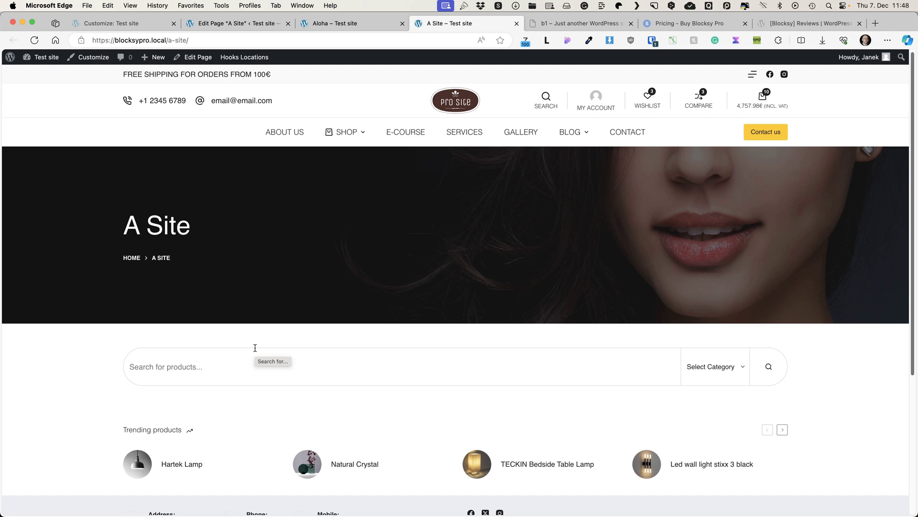
pyautogui.click(228, 363)
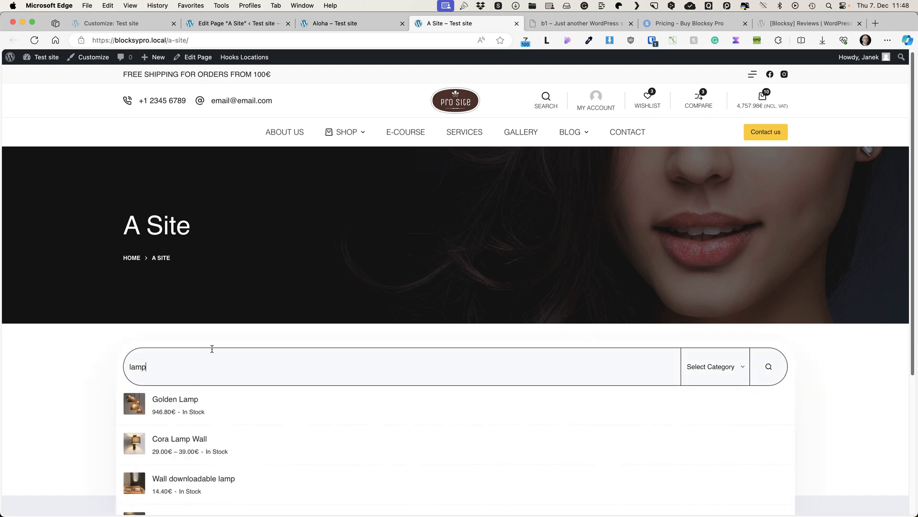
pyautogui.scroll(-5, 212, 349)
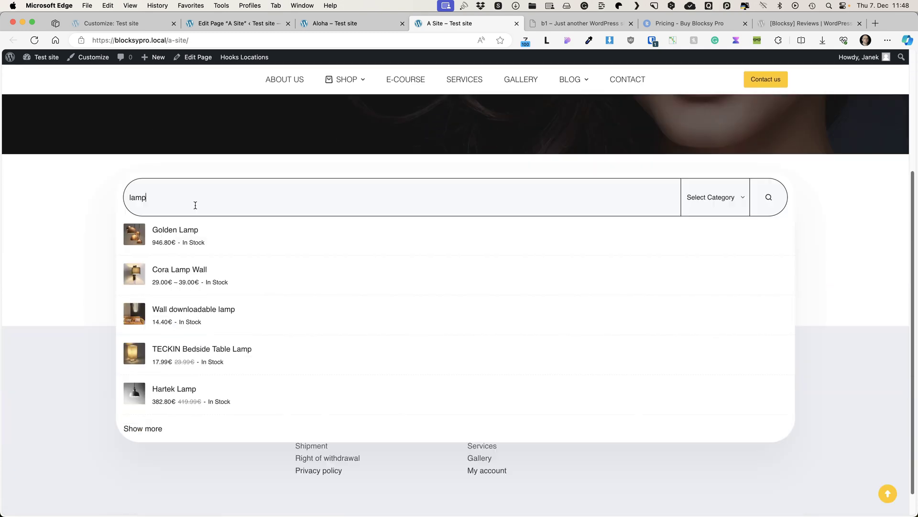
pyautogui.click(739, 200)
pyautogui.click(740, 200)
pyautogui.click(741, 200)
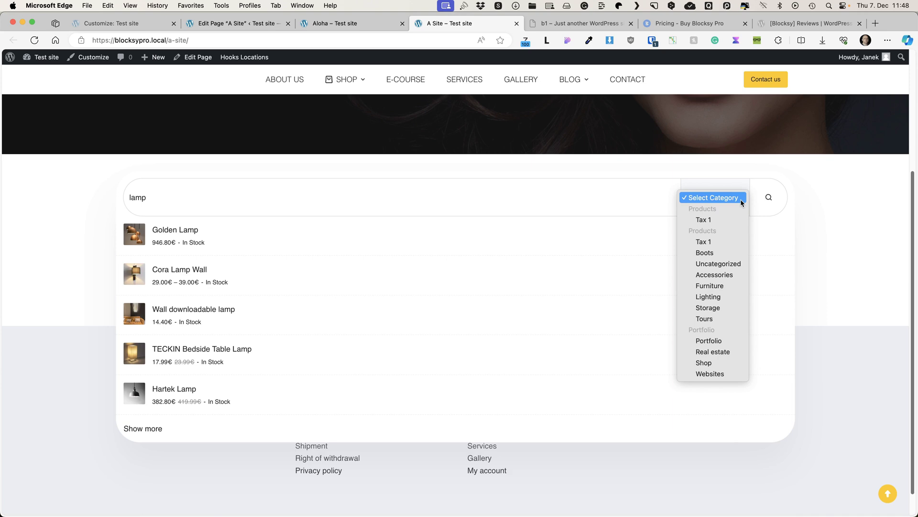
pyautogui.click(237, 23)
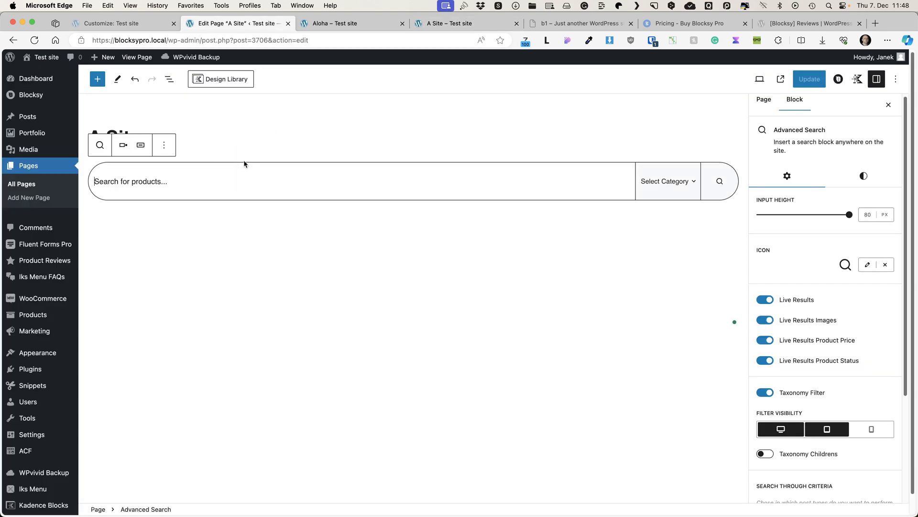
# Delete the Advanced Search block and insert an About Me block
pyautogui.click(164, 144)
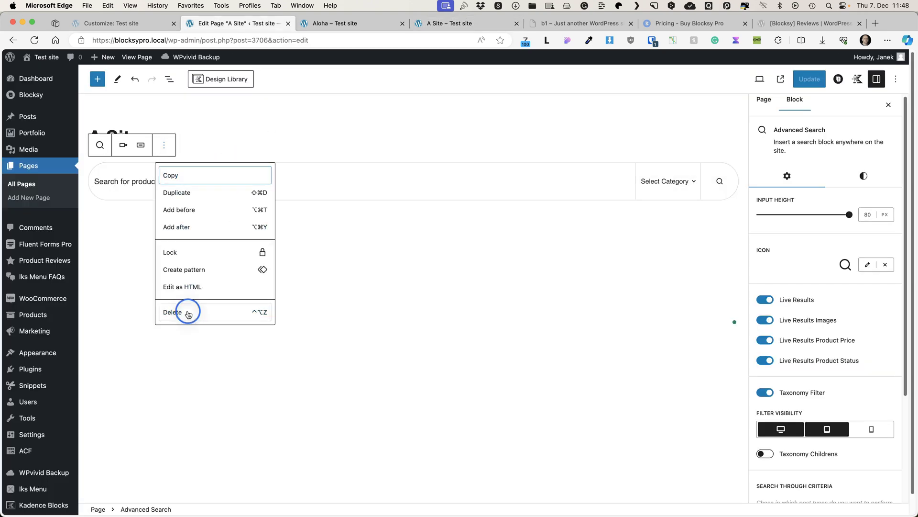
pyautogui.click(187, 311)
pyautogui.click(98, 80)
pyautogui.moveTo(245, 168); pyautogui.dragTo(234, 285)
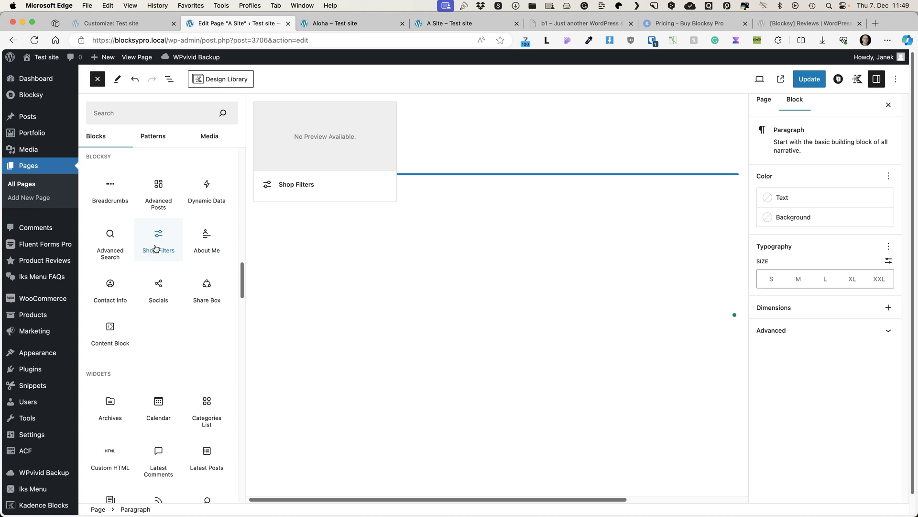
pyautogui.click(206, 238)
pyautogui.click(535, 193)
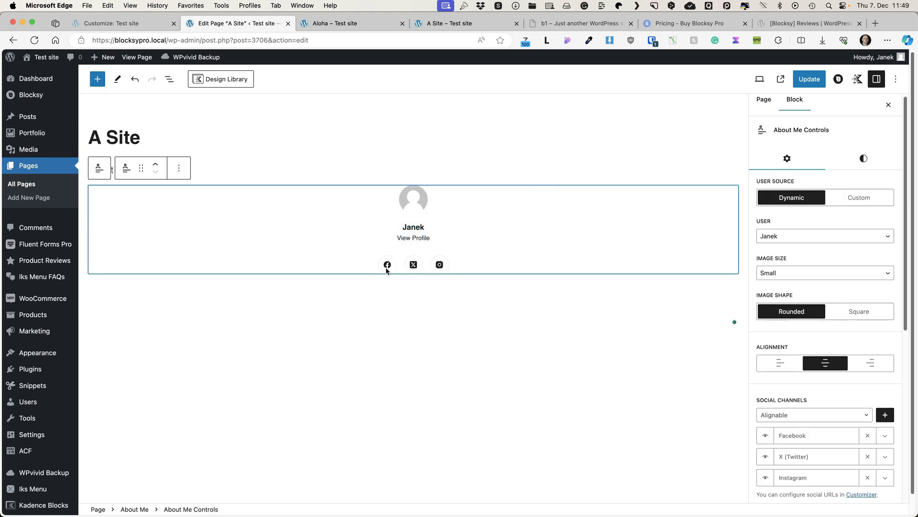
# Try square and round profile pictures and left, center and right profile alignments
pyautogui.scroll(-3, 808, 330)
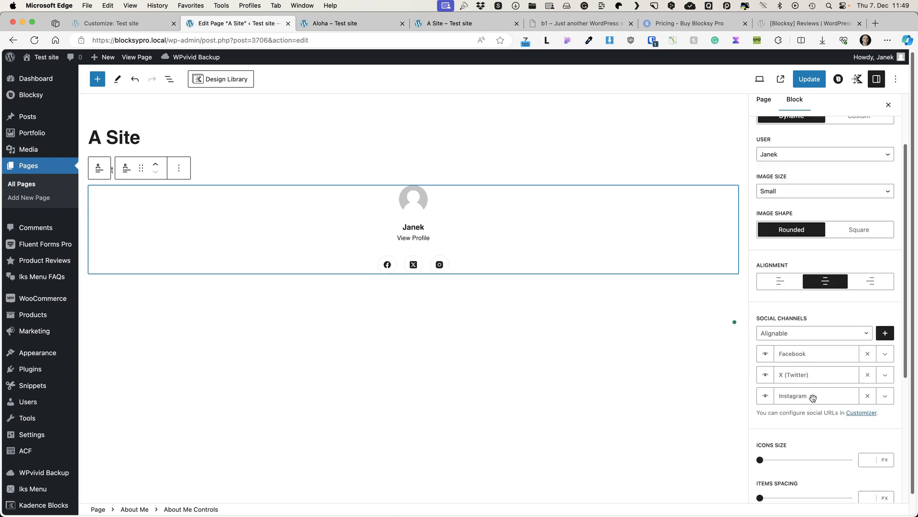
pyautogui.scroll(-1, 813, 397)
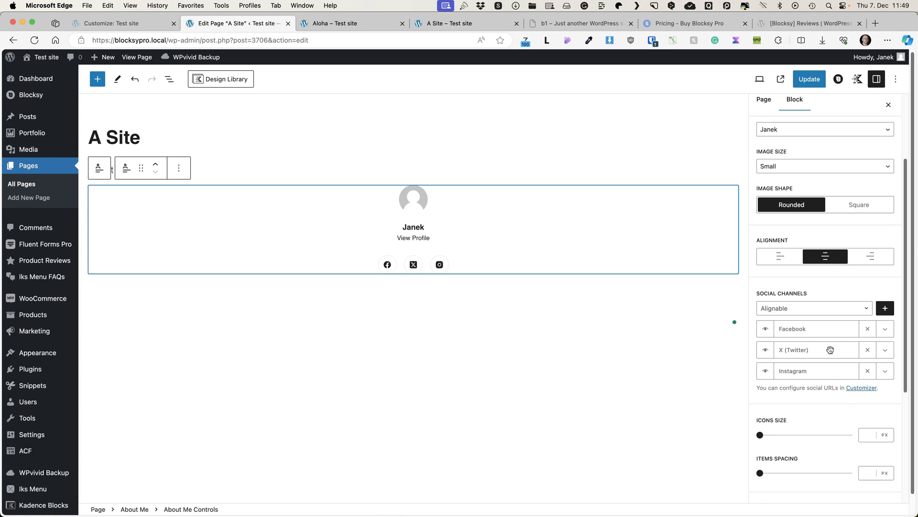
pyautogui.click(866, 207)
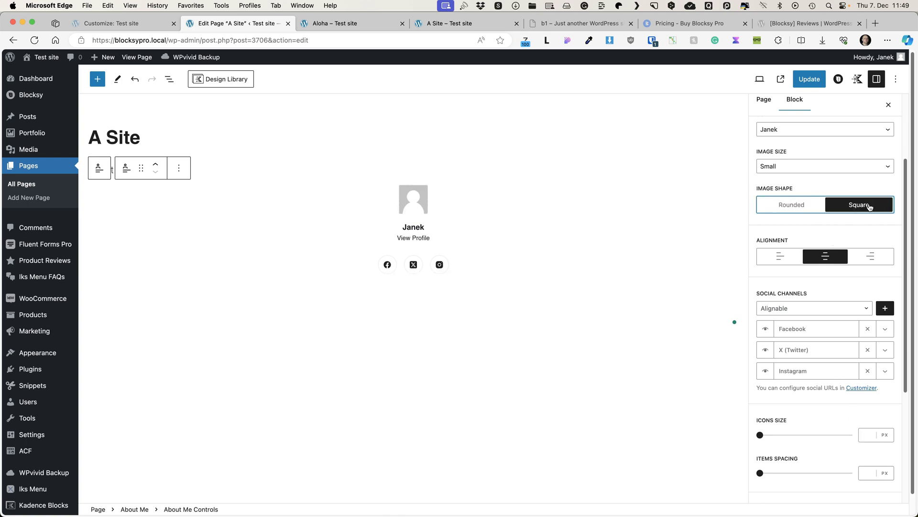
pyautogui.click(798, 206)
pyautogui.click(777, 257)
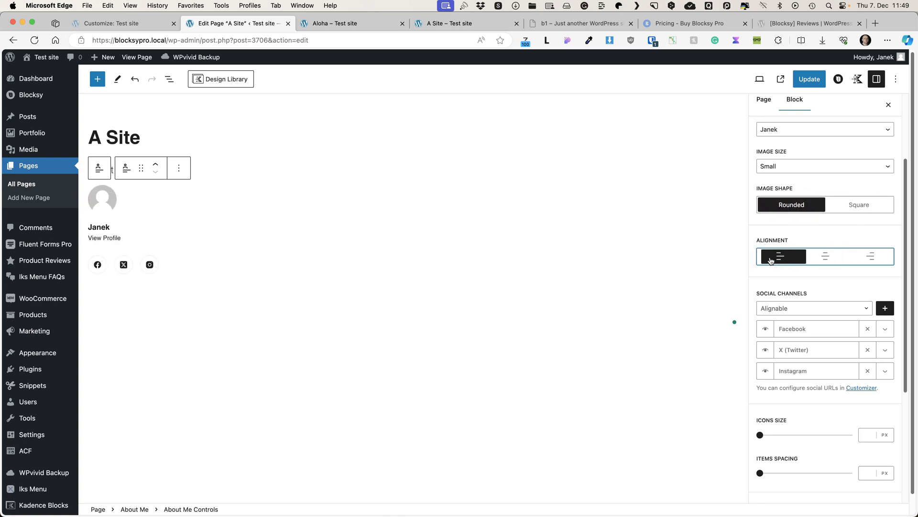
pyautogui.click(820, 257)
pyautogui.click(874, 257)
# Move X (Twitter) above Facebook and give social icons official colours on solid square backgrounds
pyautogui.moveTo(813, 350); pyautogui.dragTo(813, 330)
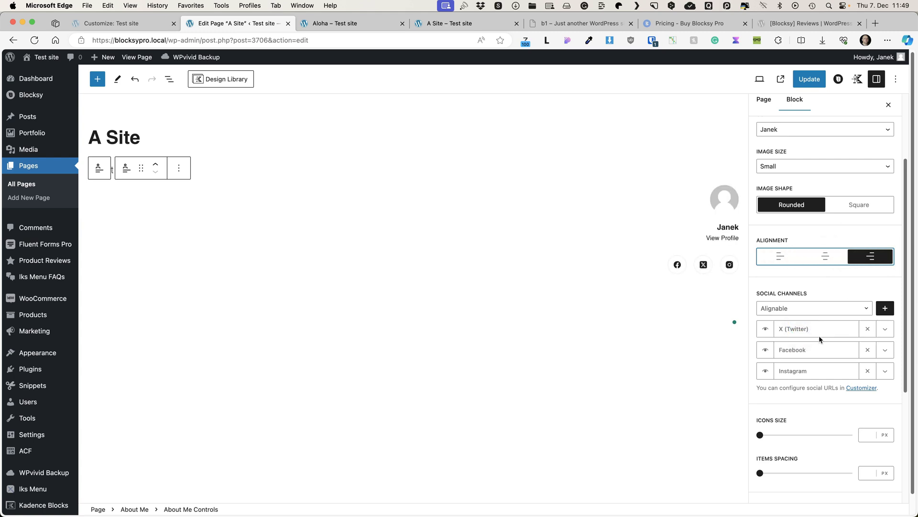
pyautogui.moveTo(804, 364)
pyautogui.mouseDown()
pyautogui.moveTo(820, 344)
pyautogui.moveTo(799, 349)
pyautogui.mouseUp()
pyautogui.scroll(-3, 803, 354)
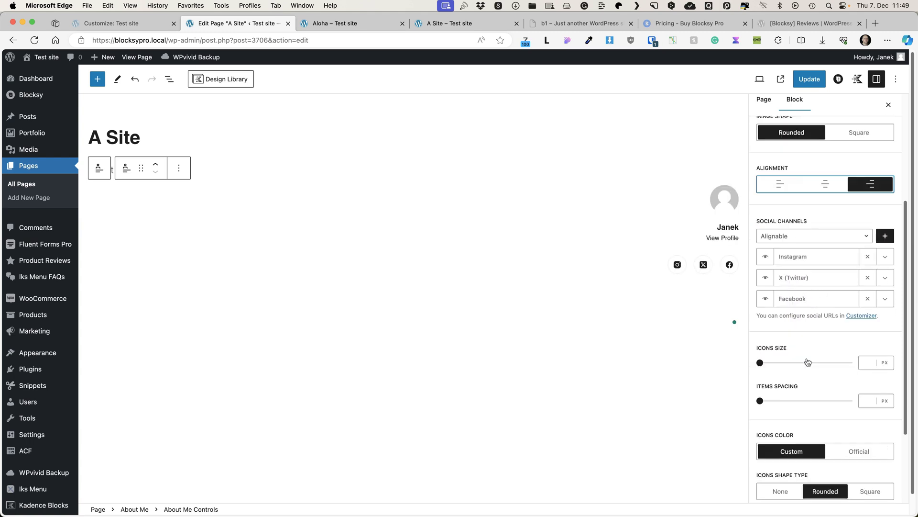
pyautogui.scroll(-4, 807, 358)
pyautogui.moveTo(760, 286); pyautogui.dragTo(815, 286)
pyautogui.click(859, 339)
pyautogui.click(875, 376)
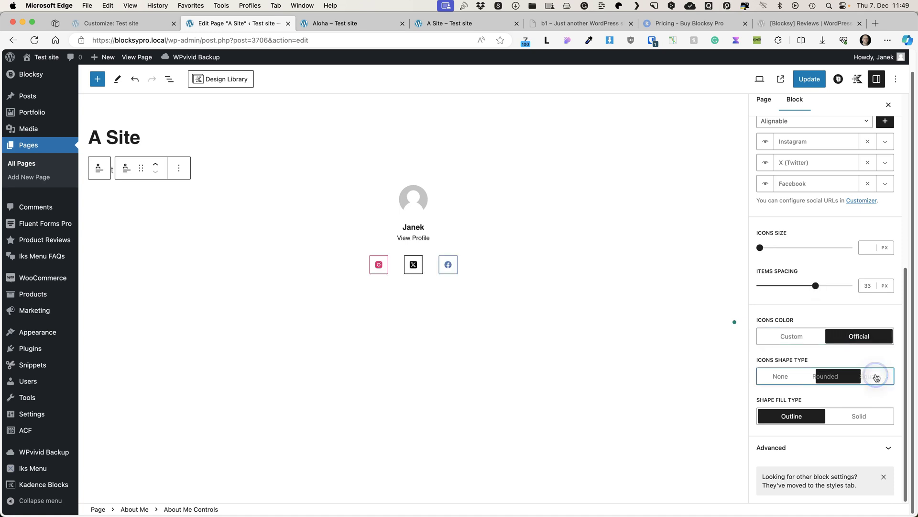
pyautogui.click(866, 416)
# Review the About Me style options, then delete the About Me block
pyautogui.scroll(10, 830, 396)
pyautogui.click(860, 158)
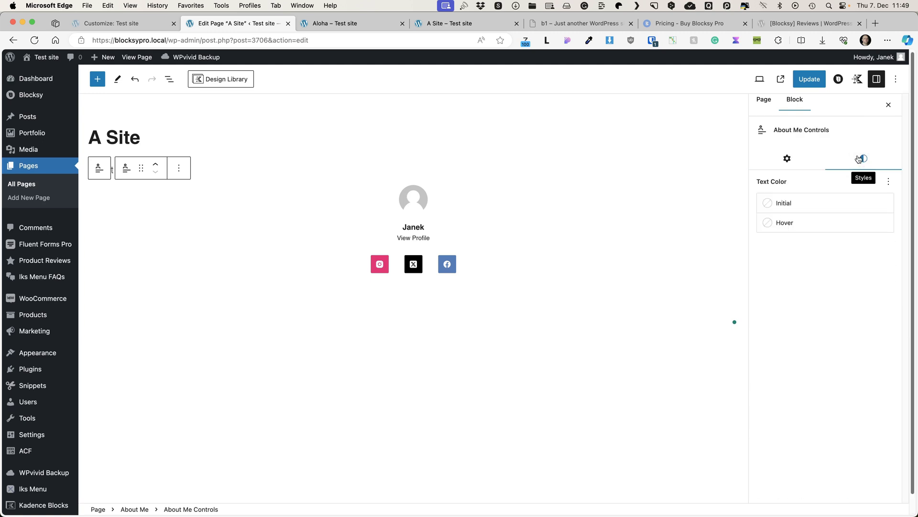
pyautogui.click(494, 196)
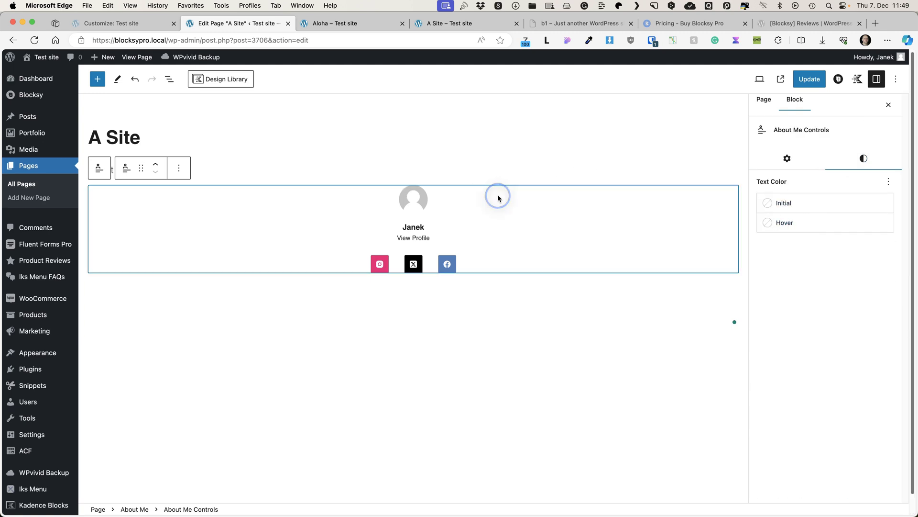
pyautogui.press('BackSpace')
# Insert a Contact Info block from the block library
pyautogui.click(104, 79)
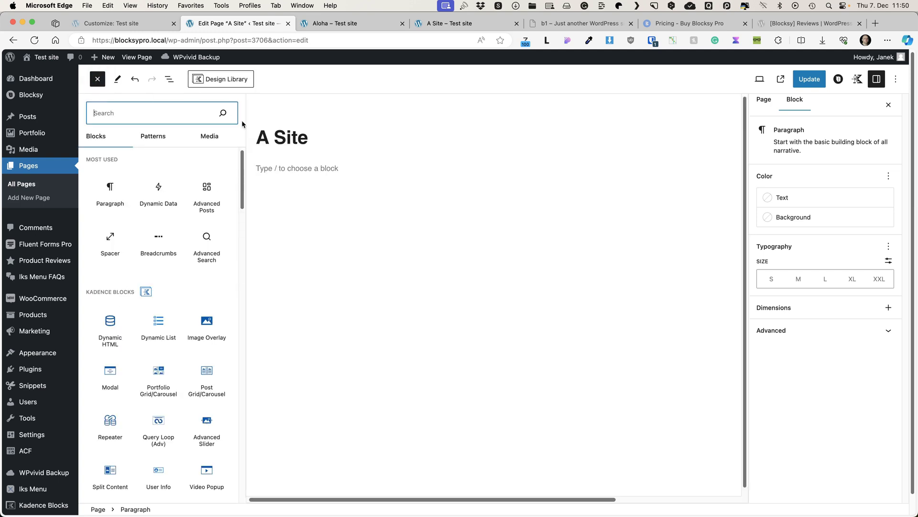
pyautogui.scroll(-5, 120, 335)
pyautogui.click(120, 335)
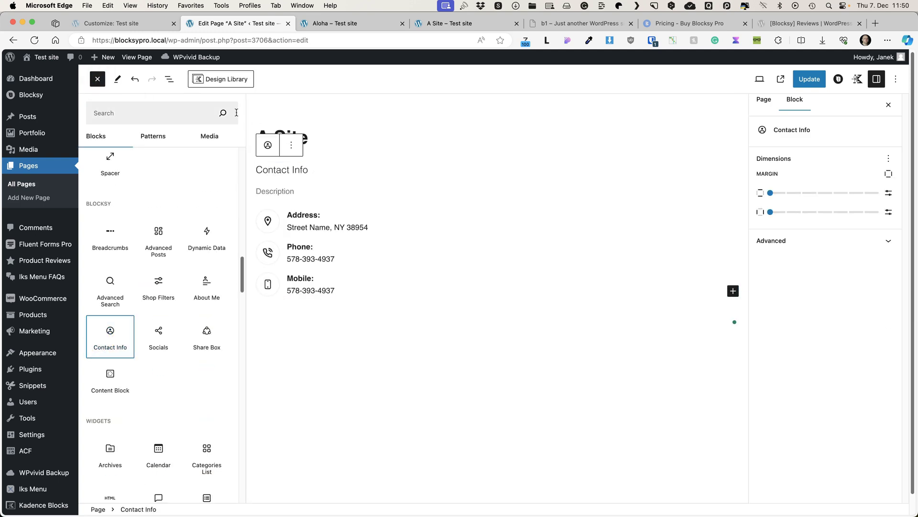
pyautogui.click(395, 129)
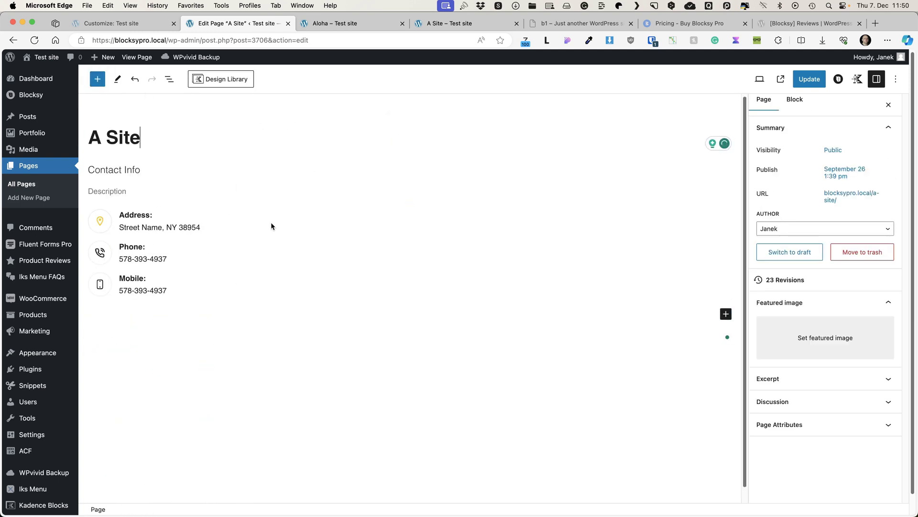
# Retitle the heading 'Contact us' and type 'Add some des' as the description
pyautogui.moveTo(154, 168); pyautogui.dragTo(86, 168)
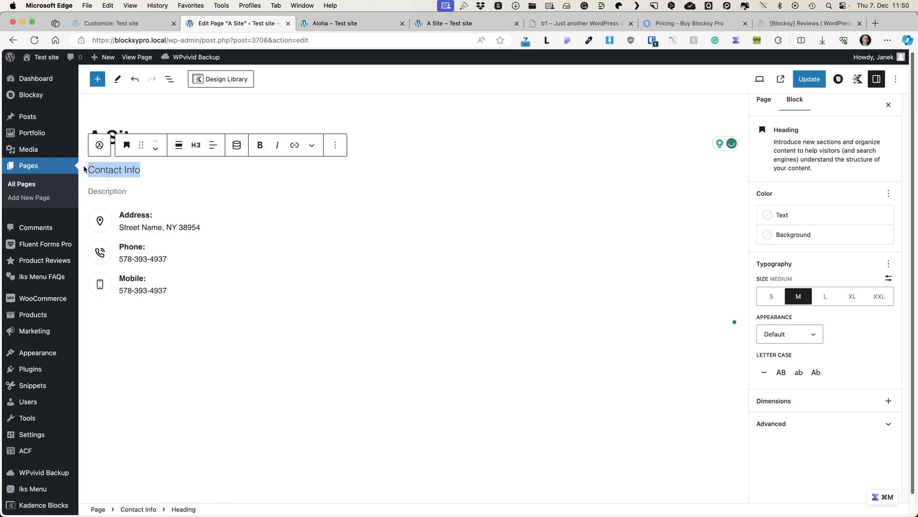
pyautogui.write('Contact us')
pyautogui.click(110, 191)
pyautogui.write('Add some des')
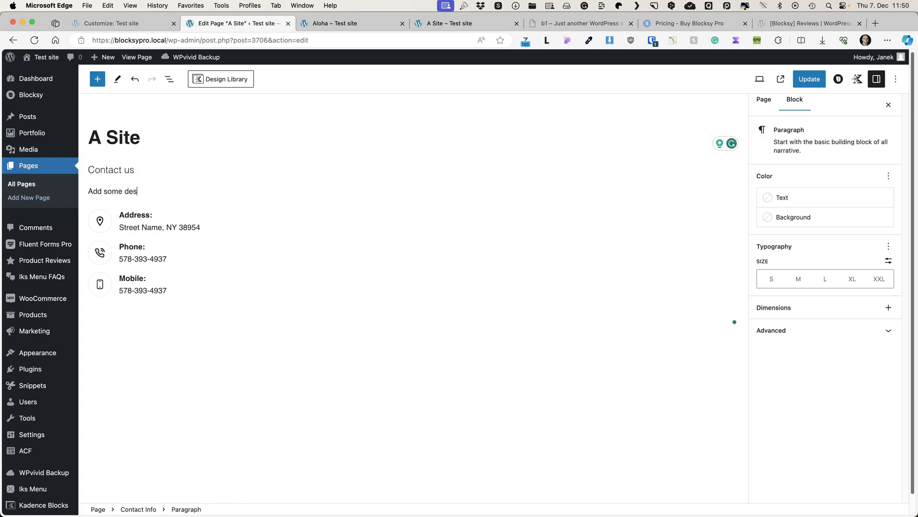
pyautogui.click(99, 221)
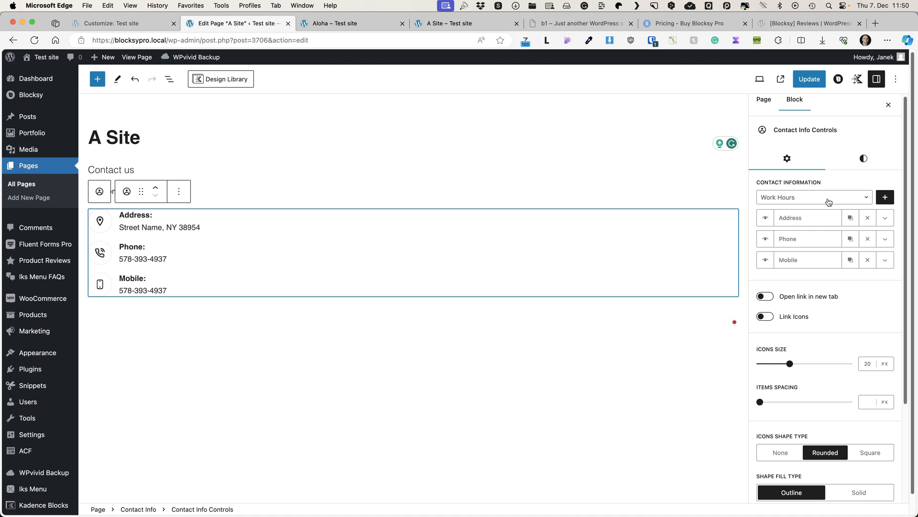
# Move Phone above Address in the contact list and remove the duplicate Phone entry
pyautogui.click(829, 198)
pyautogui.click(812, 212)
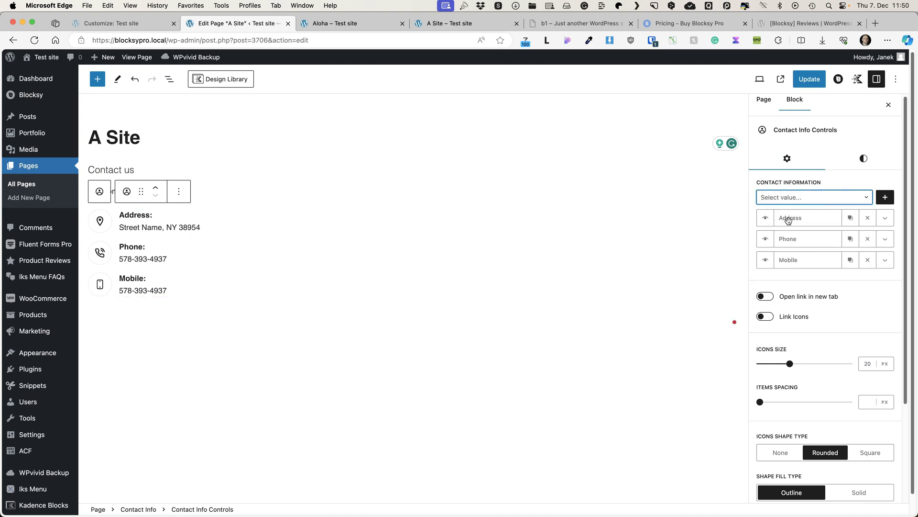
pyautogui.click(796, 230)
pyautogui.moveTo(796, 230); pyautogui.dragTo(850, 215)
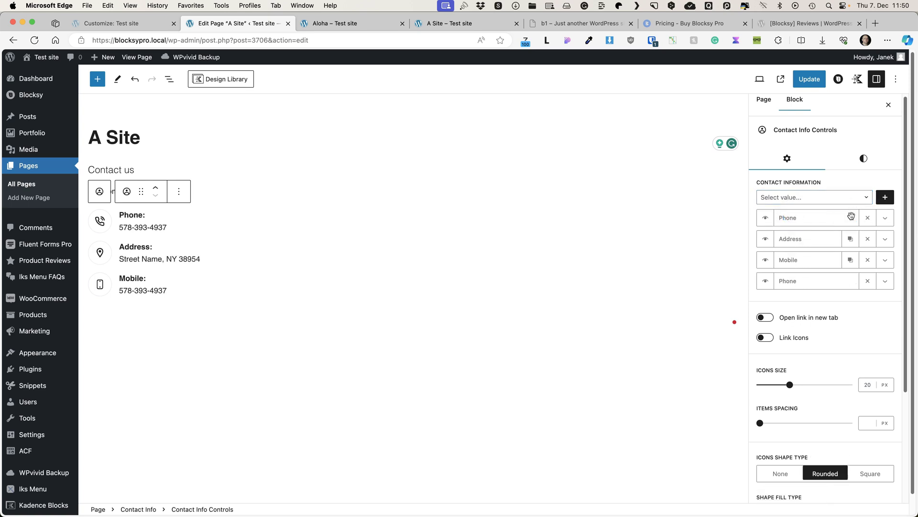
pyautogui.click(868, 280)
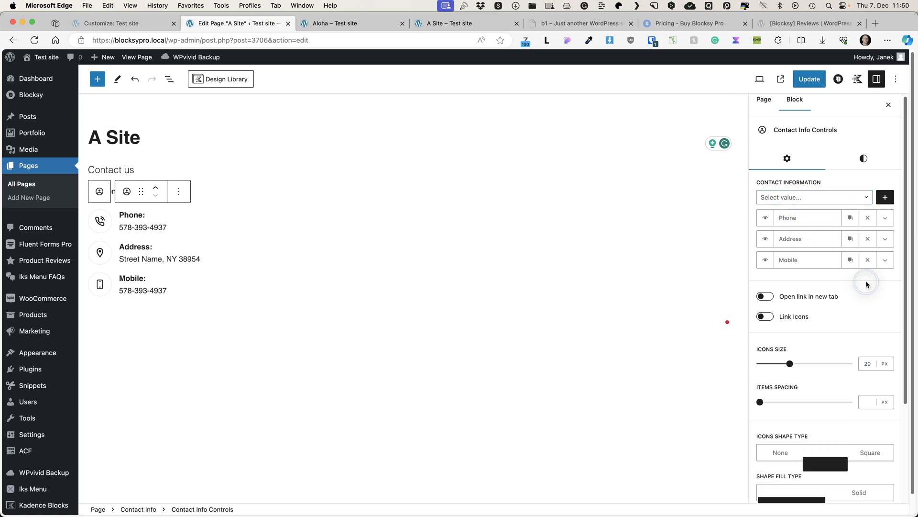
pyautogui.click(885, 218)
pyautogui.click(809, 197)
pyautogui.scroll(-1, 783, 244)
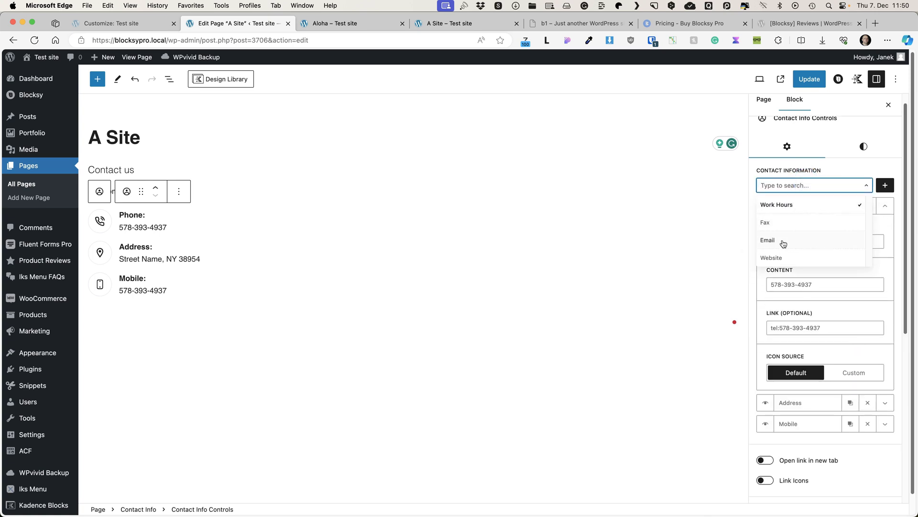
pyautogui.click(691, 261)
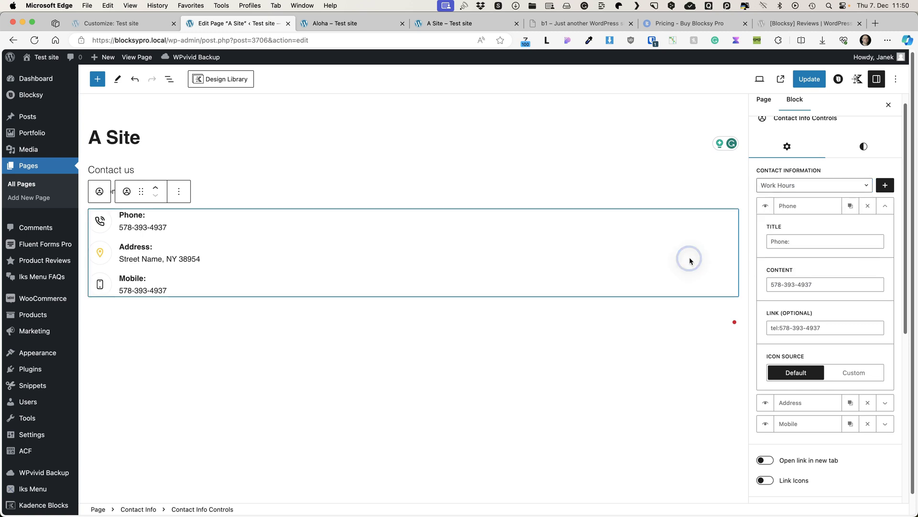
# Turn on Link Icons, leaving open-in-new-tab off, and review the block's styles
pyautogui.click(766, 461)
pyautogui.click(765, 461)
pyautogui.click(766, 481)
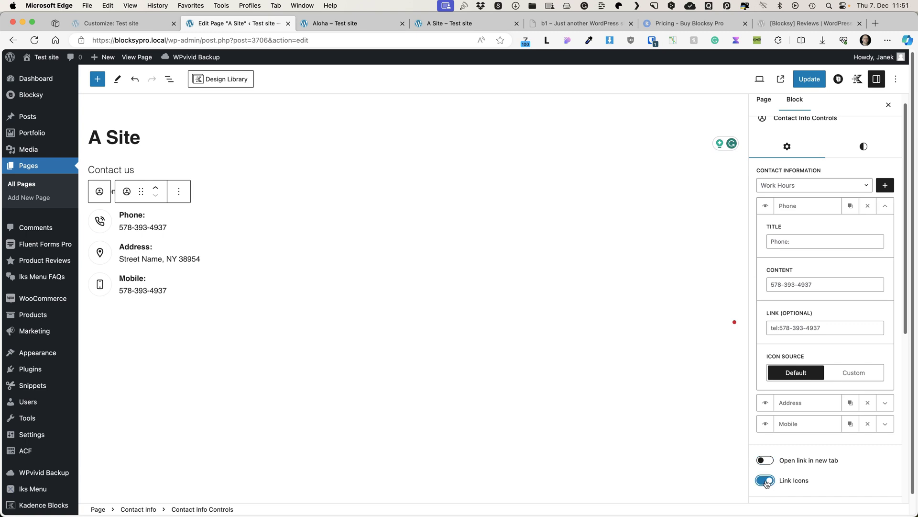
pyautogui.click(861, 150)
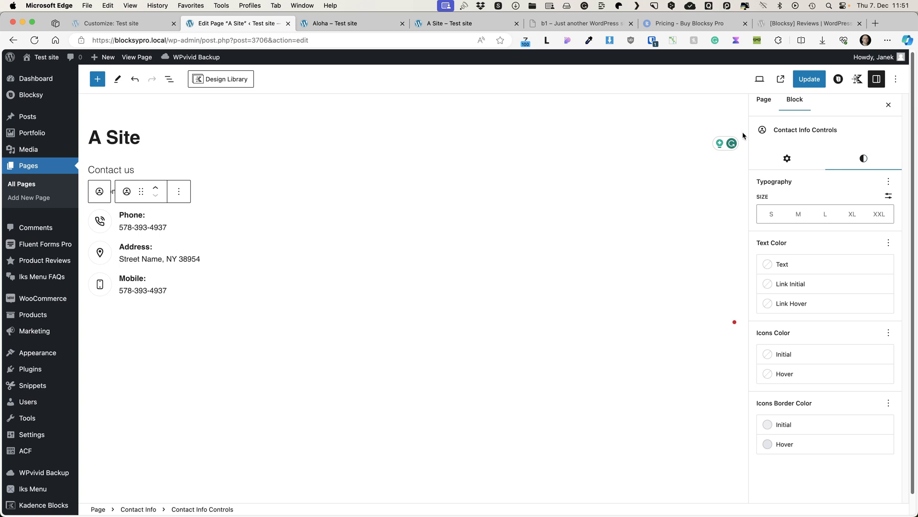
pyautogui.click(281, 185)
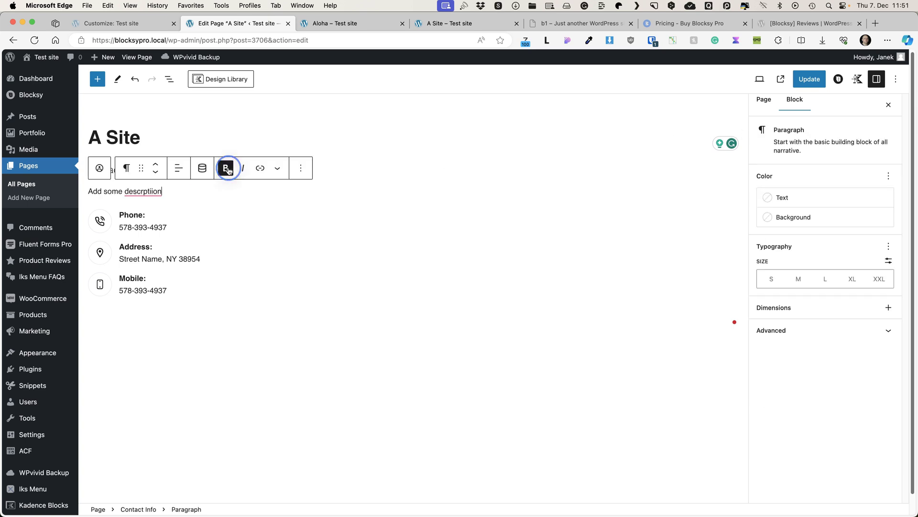
pyautogui.click(140, 509)
# Delete the Contact Info block and insert a Socials block
pyautogui.press('BackSpace')
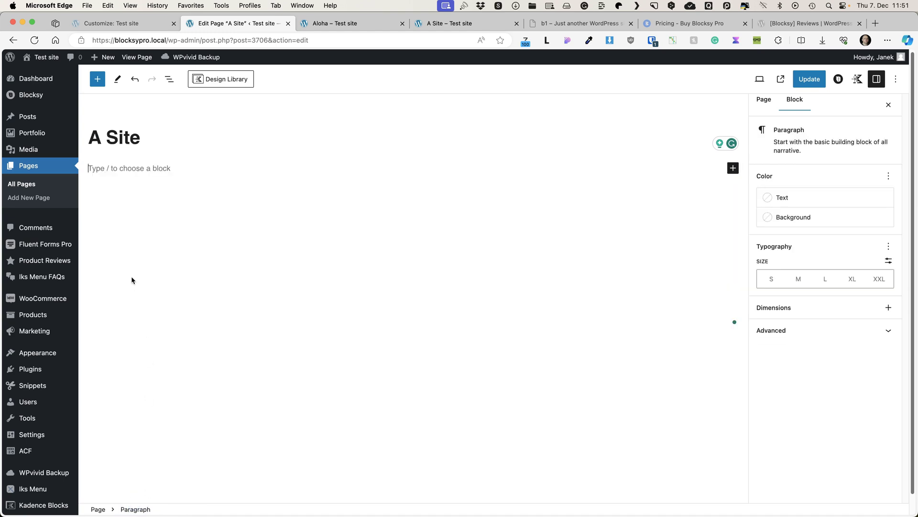
pyautogui.click(97, 79)
pyautogui.scroll(-10, 188, 309)
pyautogui.click(158, 330)
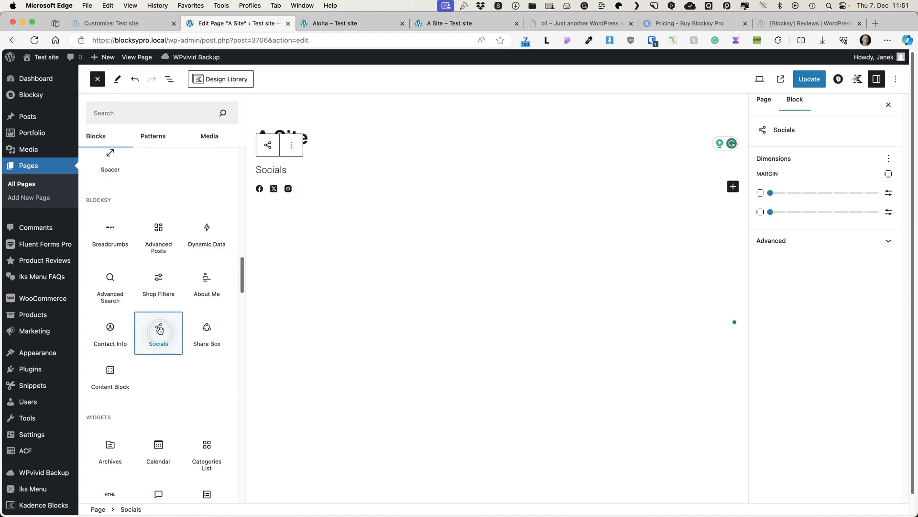
pyautogui.click(403, 169)
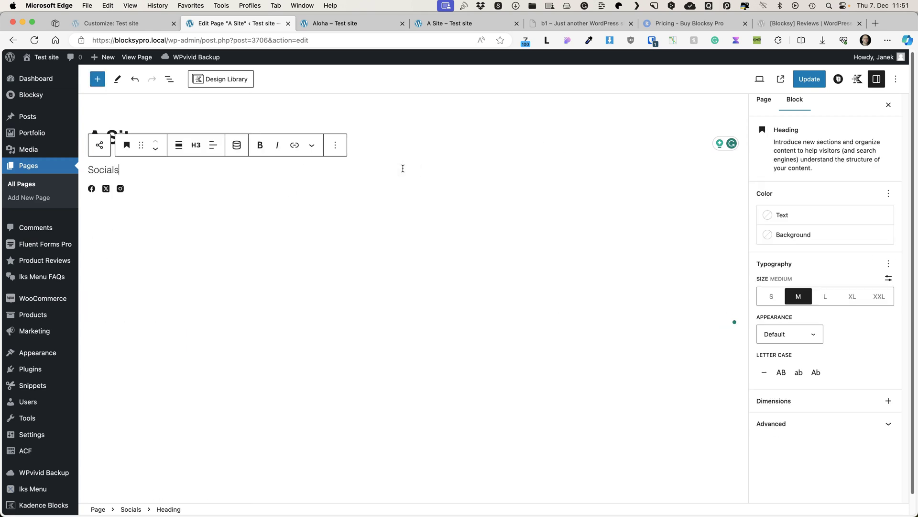
# Drag X (Twitter) above Facebook in Social Channels, check icon colours, and add an empty block below
pyautogui.click(165, 188)
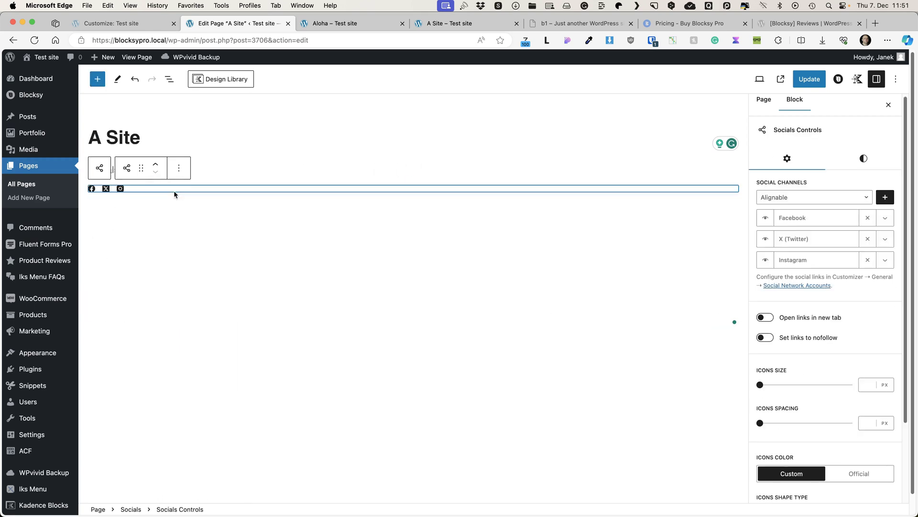
pyautogui.click(820, 197)
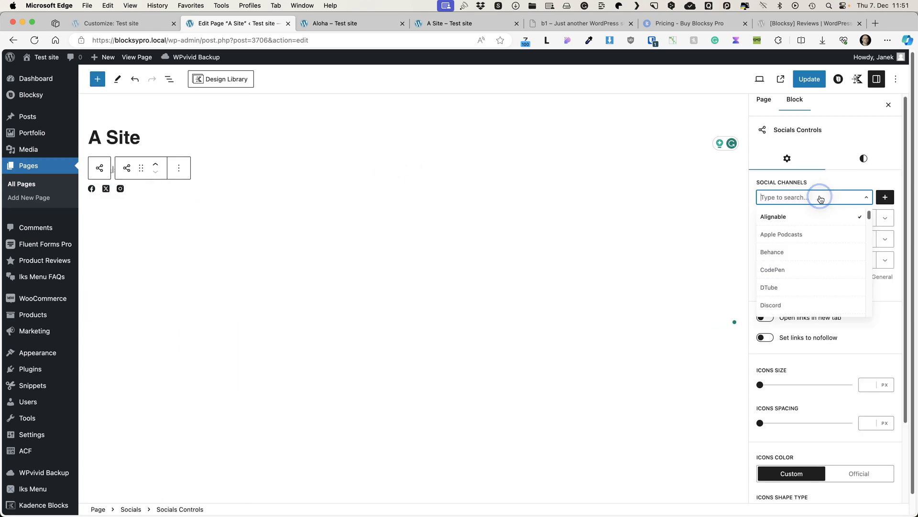
pyautogui.click(816, 197)
pyautogui.moveTo(809, 237); pyautogui.dragTo(813, 205)
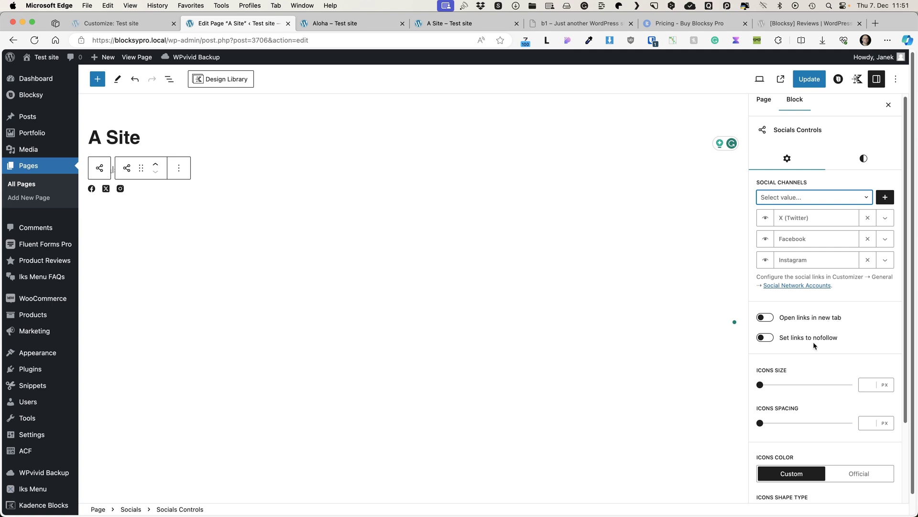
pyautogui.scroll(-3, 845, 390)
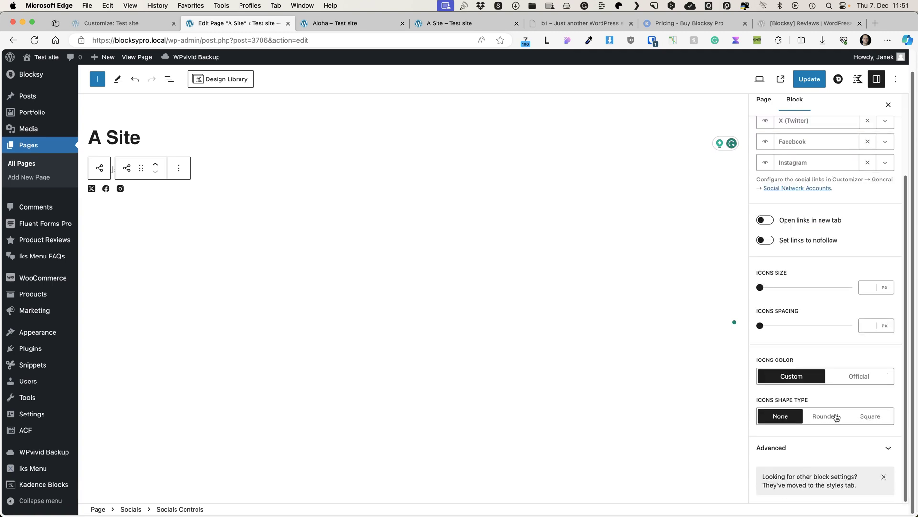
pyautogui.scroll(3, 856, 200)
pyautogui.click(863, 158)
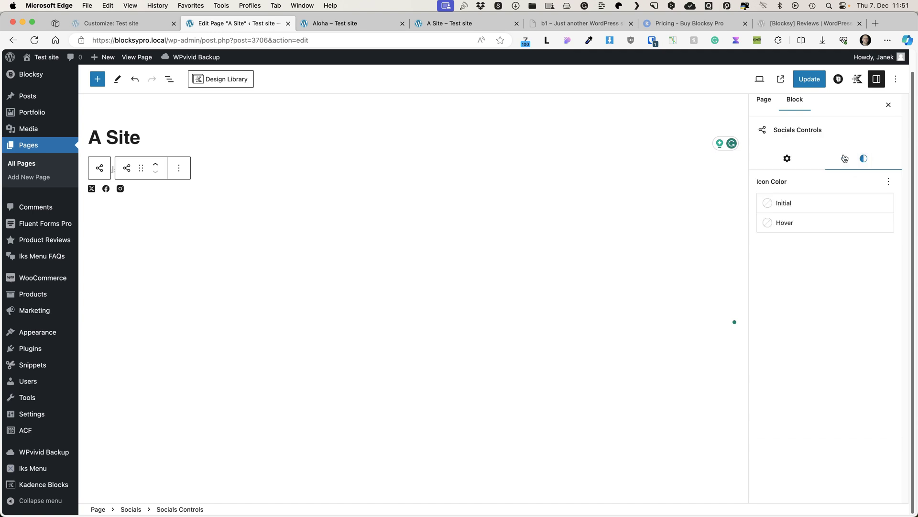
pyautogui.click(177, 256)
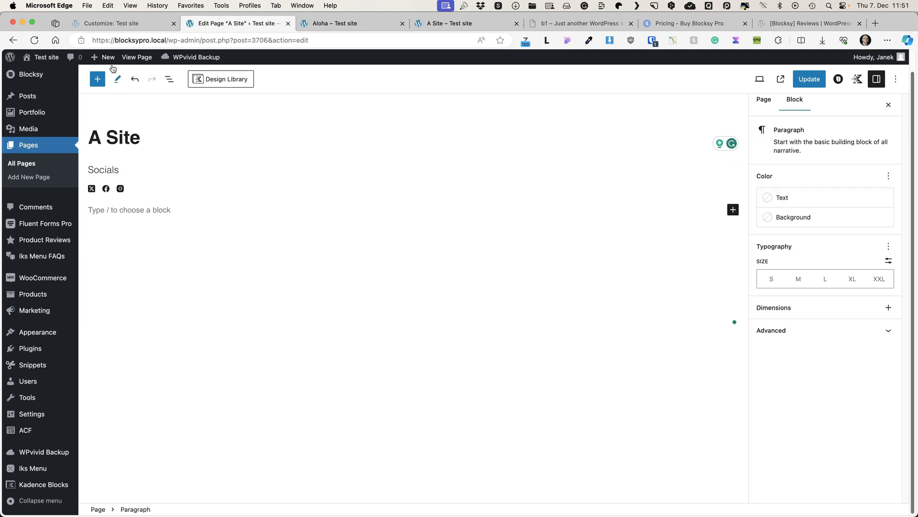
# Insert a Share Box block below the Socials block
pyautogui.click(97, 79)
pyautogui.moveTo(241, 178); pyautogui.dragTo(232, 342)
pyautogui.scroll(5, 208, 373)
pyautogui.click(207, 372)
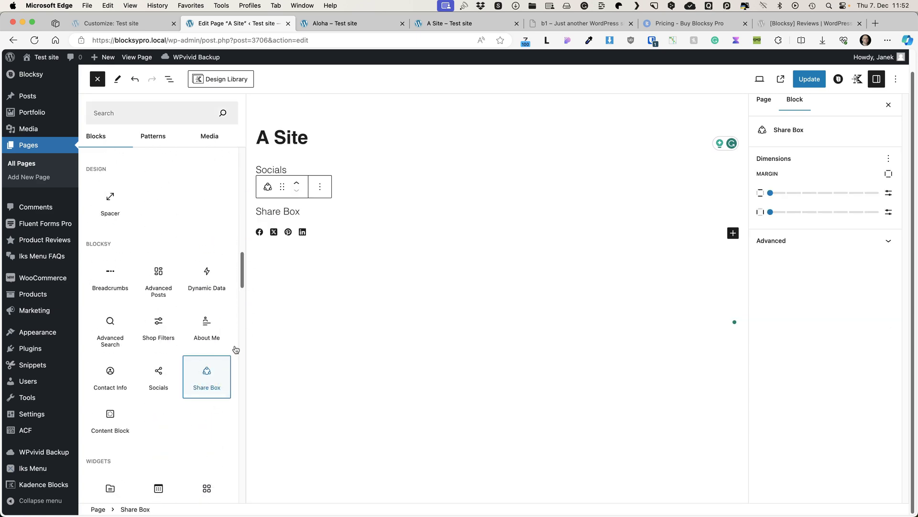
pyautogui.click(366, 213)
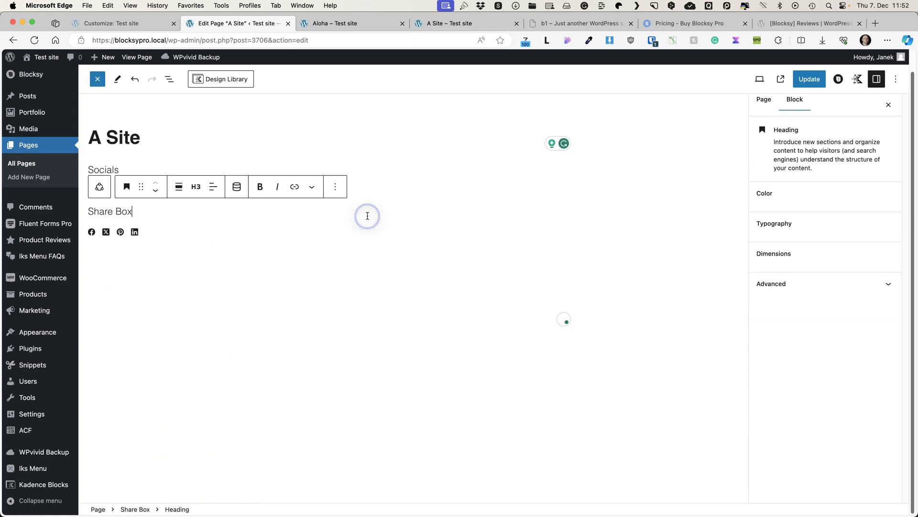
# Turn on Email and Reddit sharing in the Share Box and review its icon colours
pyautogui.click(226, 233)
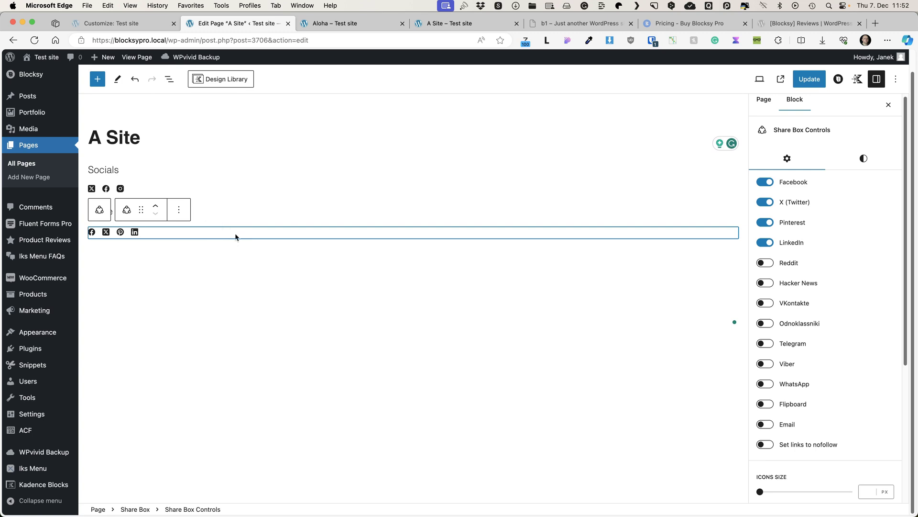
pyautogui.click(767, 425)
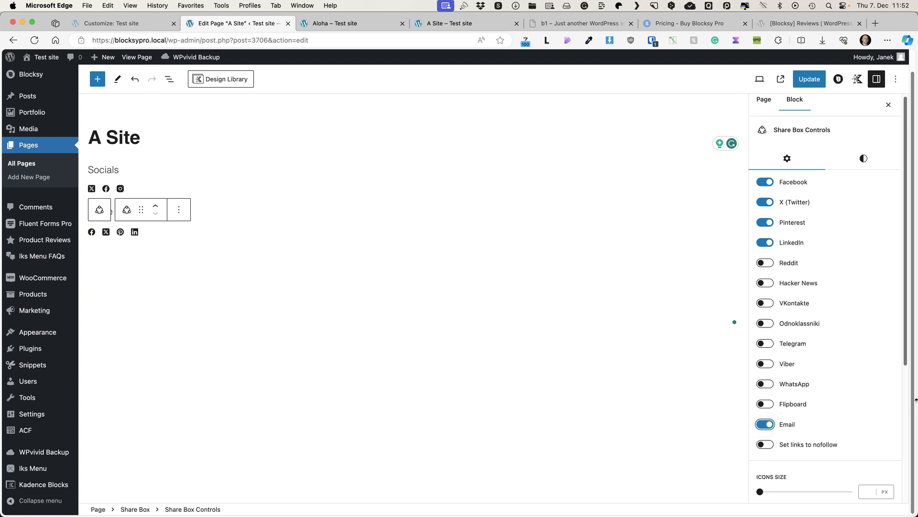
pyautogui.click(764, 262)
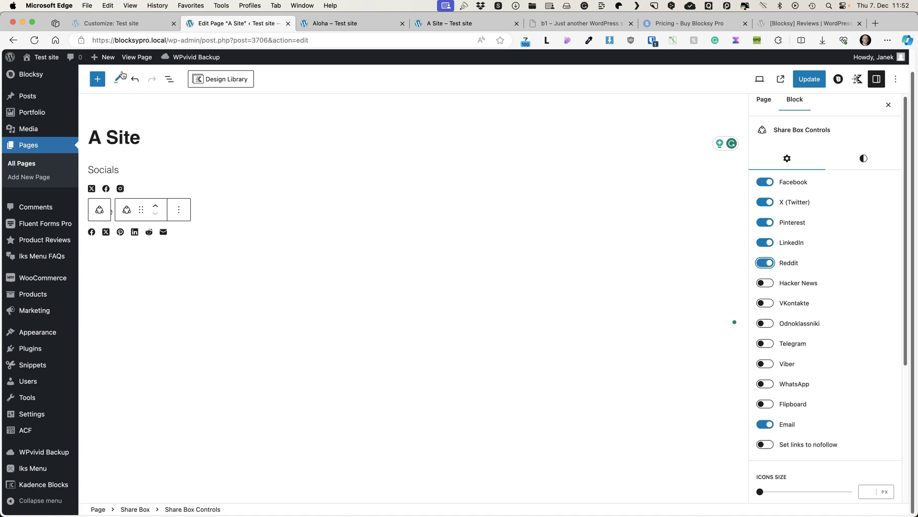
pyautogui.scroll(-5, 813, 350)
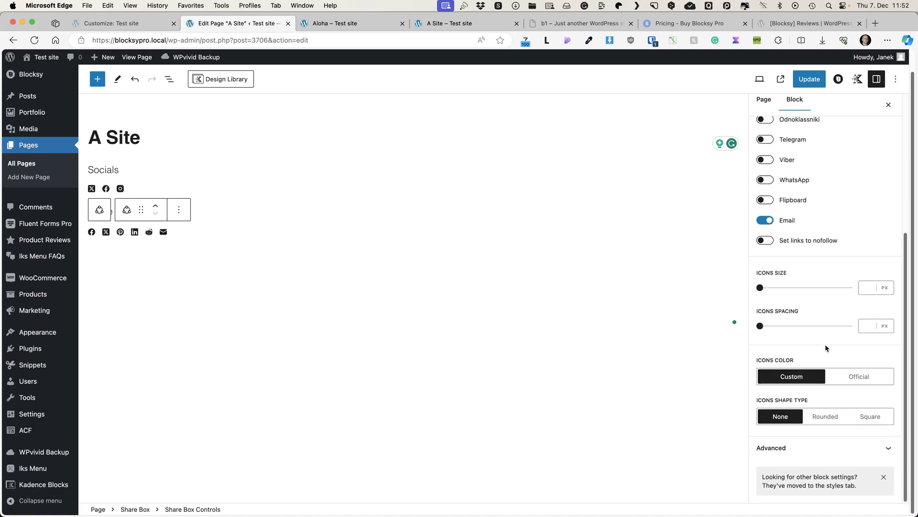
pyautogui.scroll(5, 849, 139)
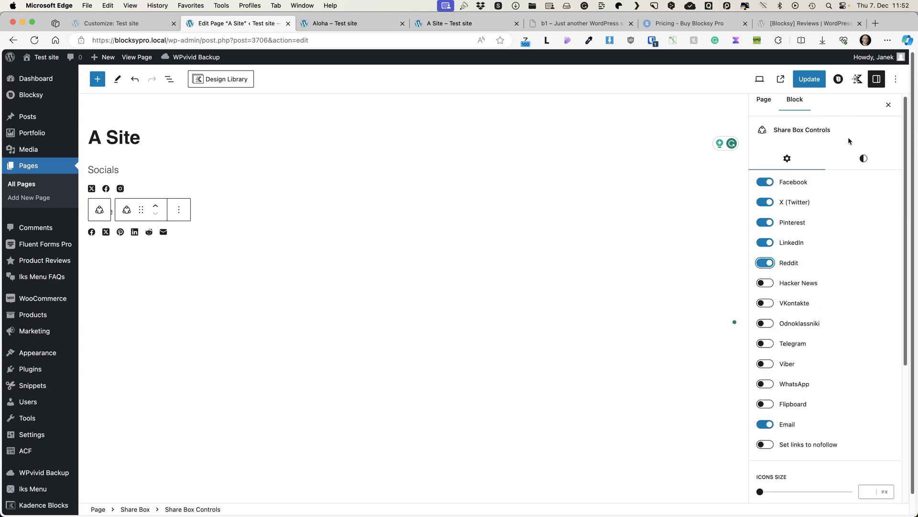
pyautogui.click(864, 158)
pyautogui.click(97, 79)
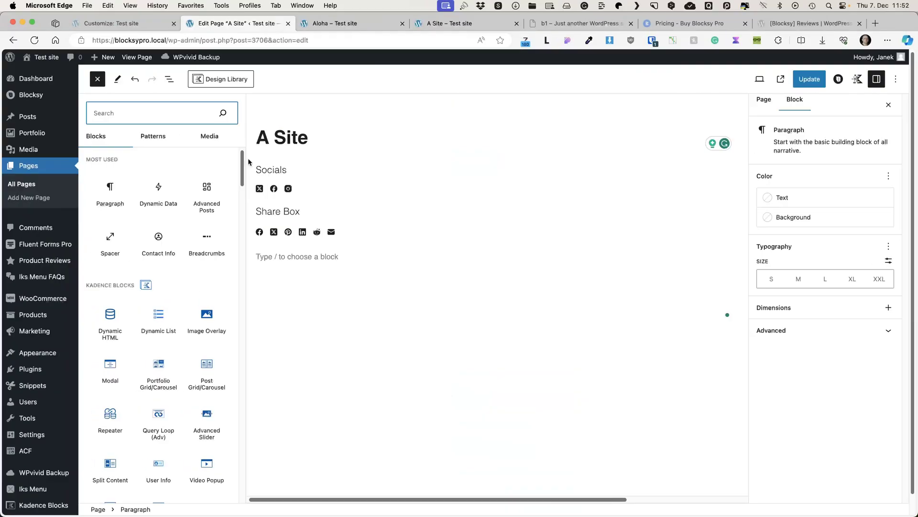
# Insert an empty Content Block below the Share Box and update the page
pyautogui.moveTo(242, 160); pyautogui.dragTo(243, 270)
pyautogui.moveTo(101, 399)
pyautogui.click(106, 396)
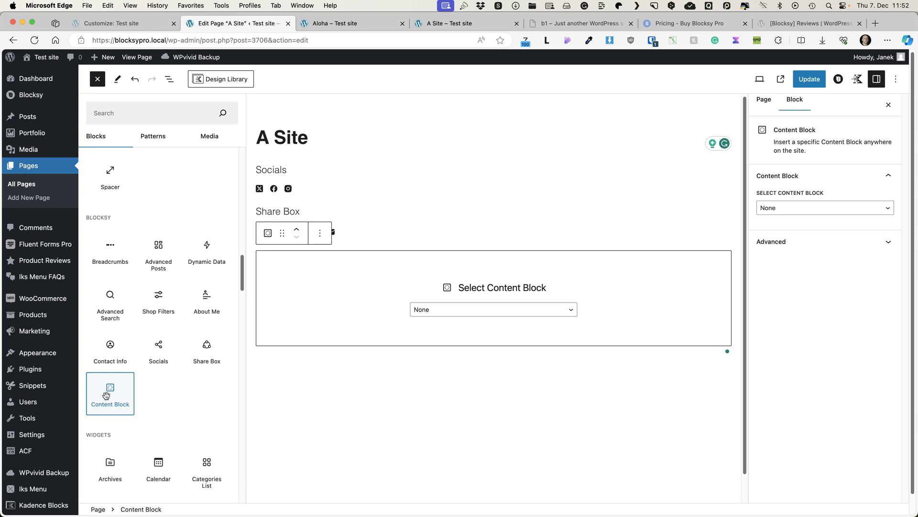
pyautogui.click(394, 438)
pyautogui.click(806, 80)
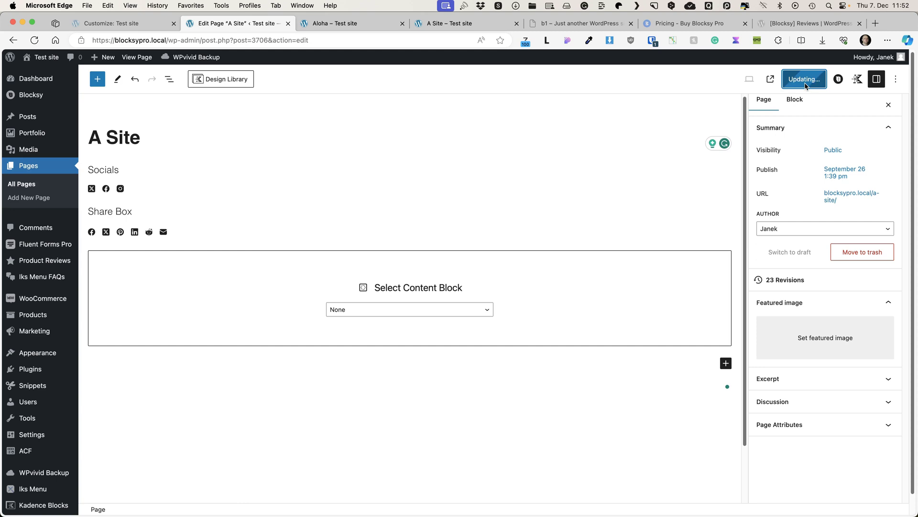
# Create a Custom Content/Hooks content block named 'My demo blcok' under Blocksy Content Blocks
pyautogui.moveTo(24, 95)
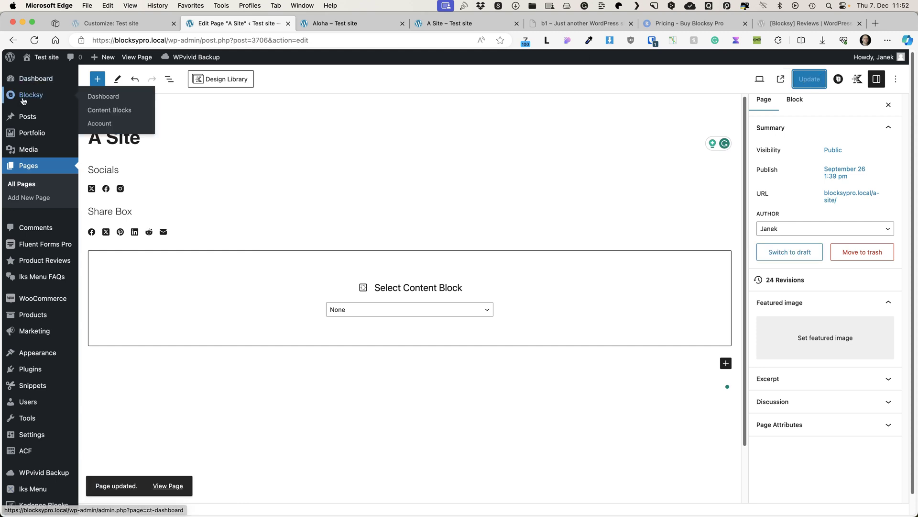
pyautogui.click(106, 111)
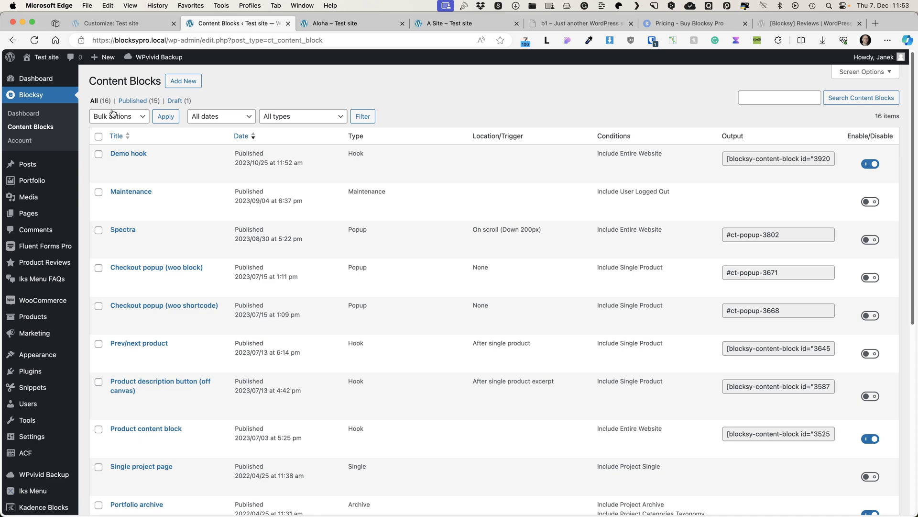
pyautogui.click(174, 82)
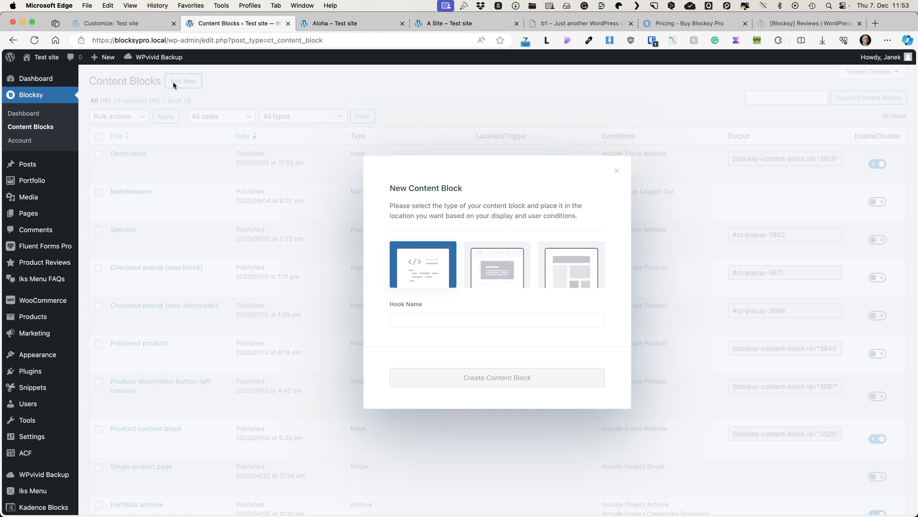
pyautogui.click(468, 319)
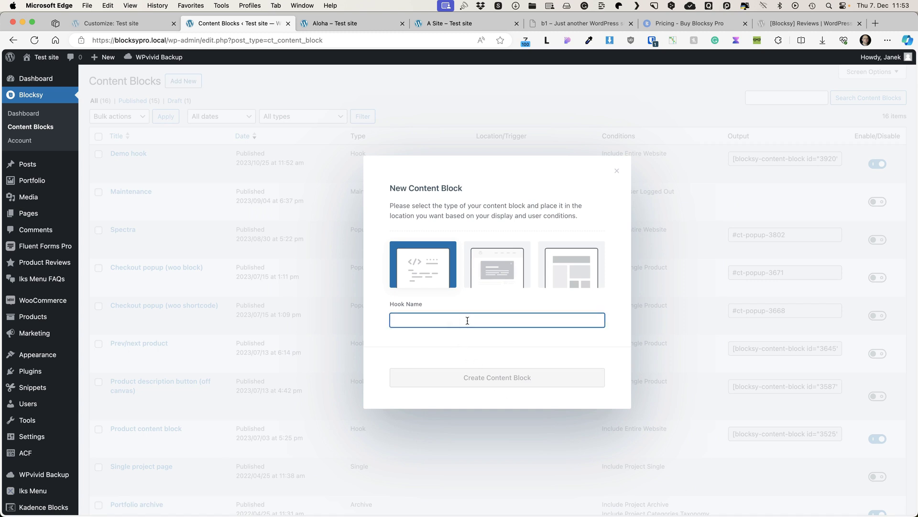
pyautogui.write('My demo blcok')
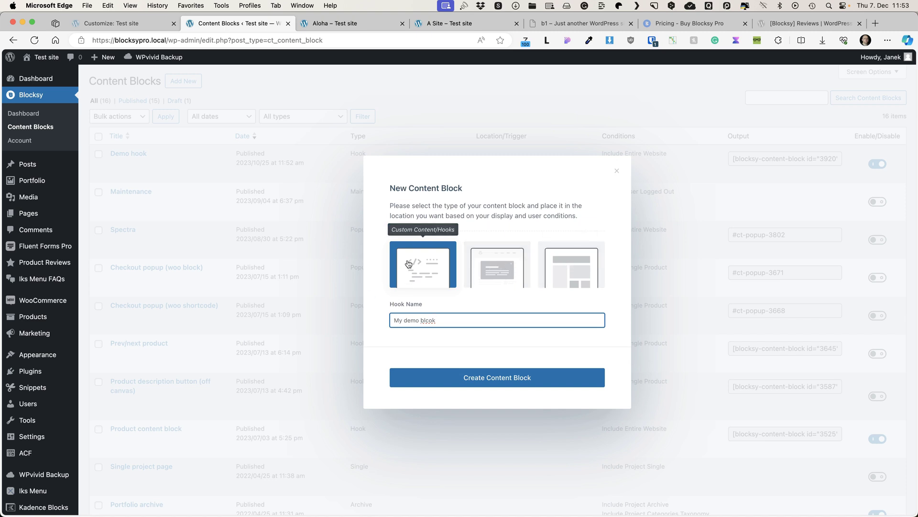
pyautogui.click(500, 380)
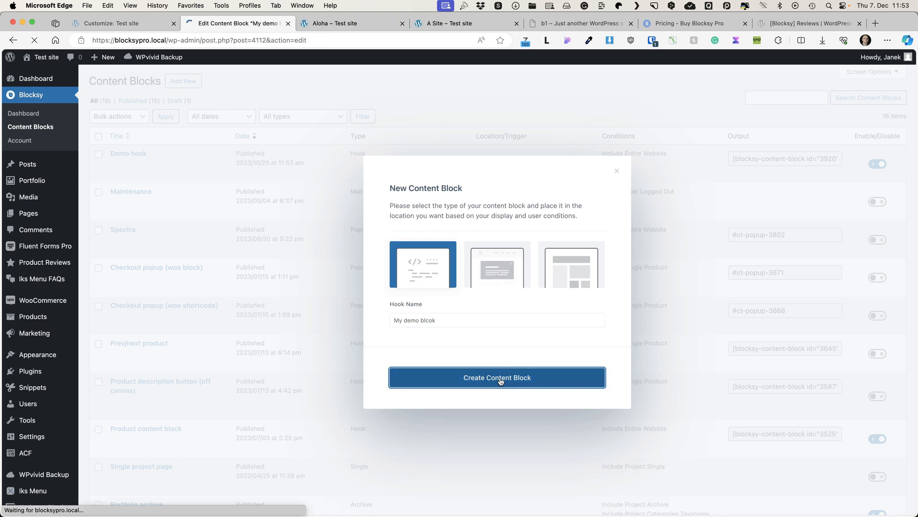
# Insert the dark-haired woman portrait as an Image block into My demo blcok and update it
pyautogui.write('/img')
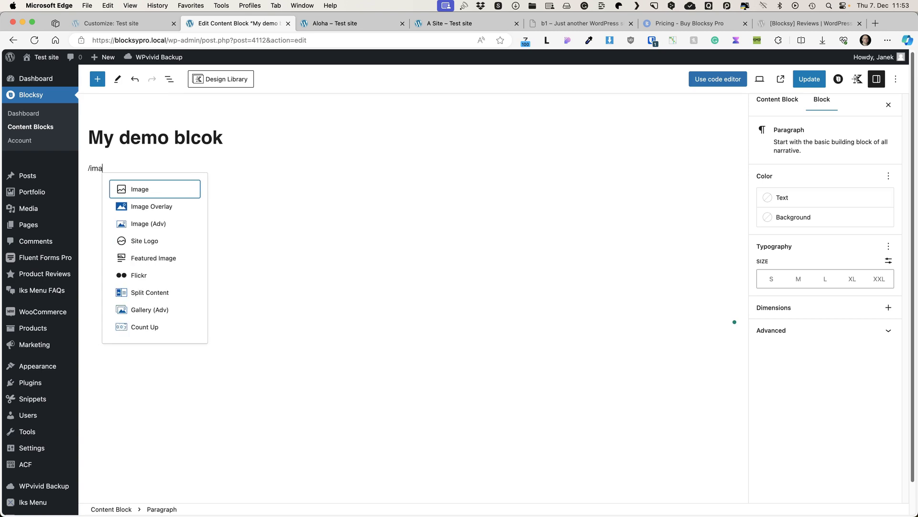
pyautogui.click(143, 186)
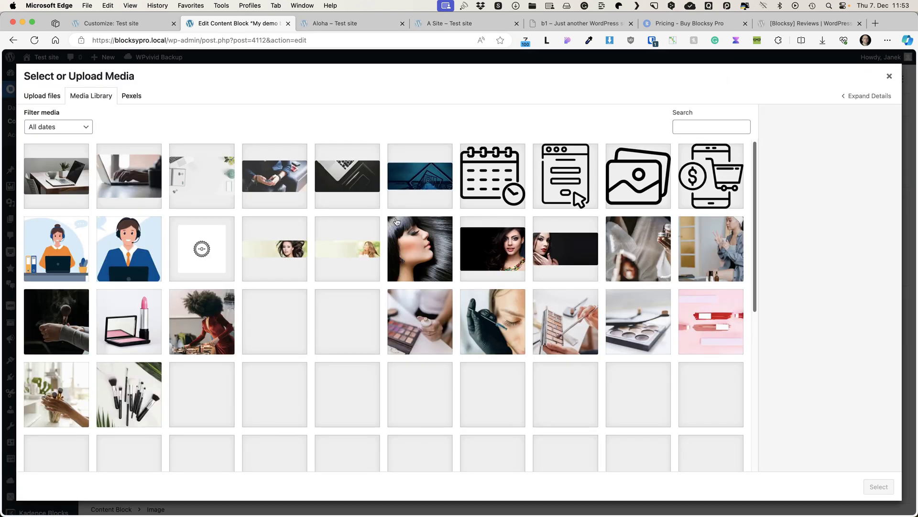
pyautogui.click(492, 249)
pyautogui.click(879, 486)
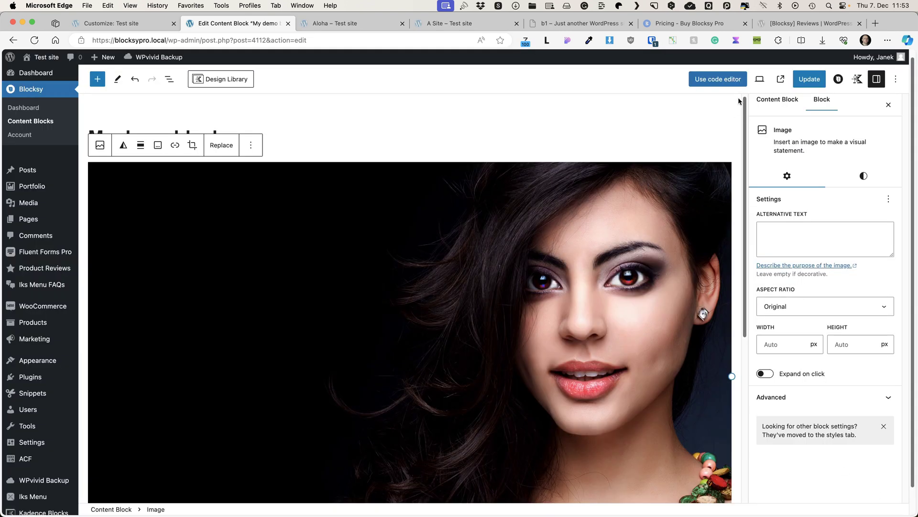
pyautogui.click(809, 80)
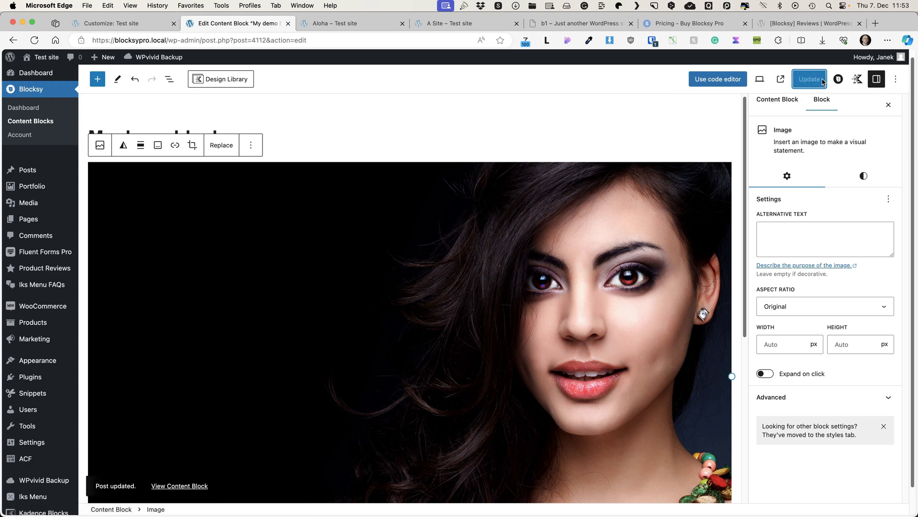
# Check the content block's Blocksy location setting, leaving it at None
pyautogui.click(839, 80)
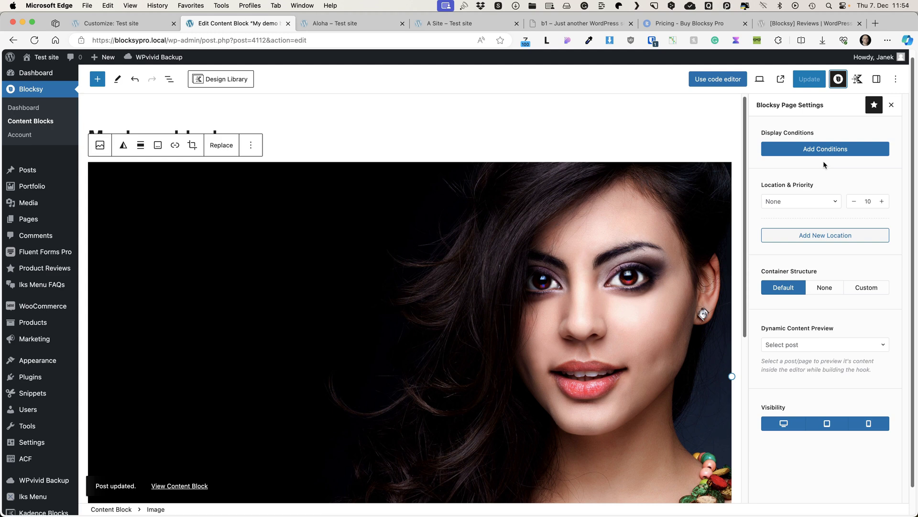
pyautogui.click(792, 201)
pyautogui.click(858, 173)
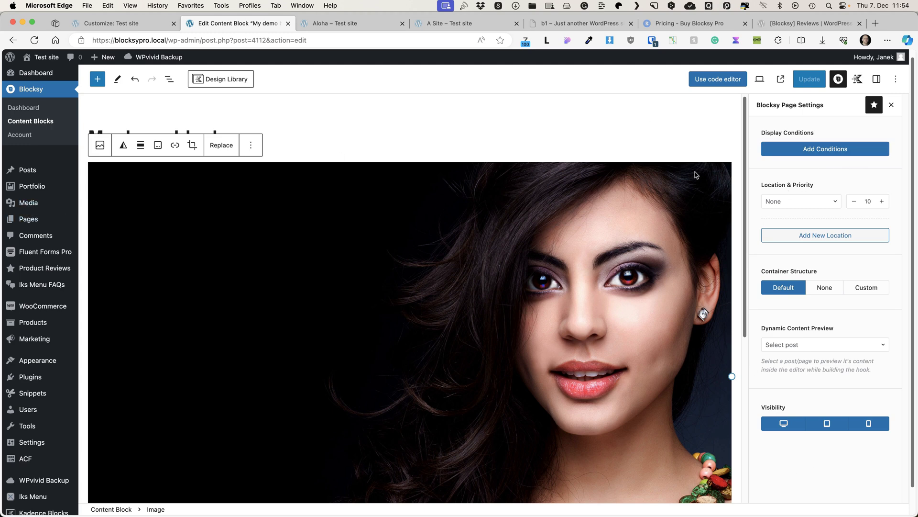
# Set the A Site page's Content Block to My demo blcok and save the page
pyautogui.click(34, 225)
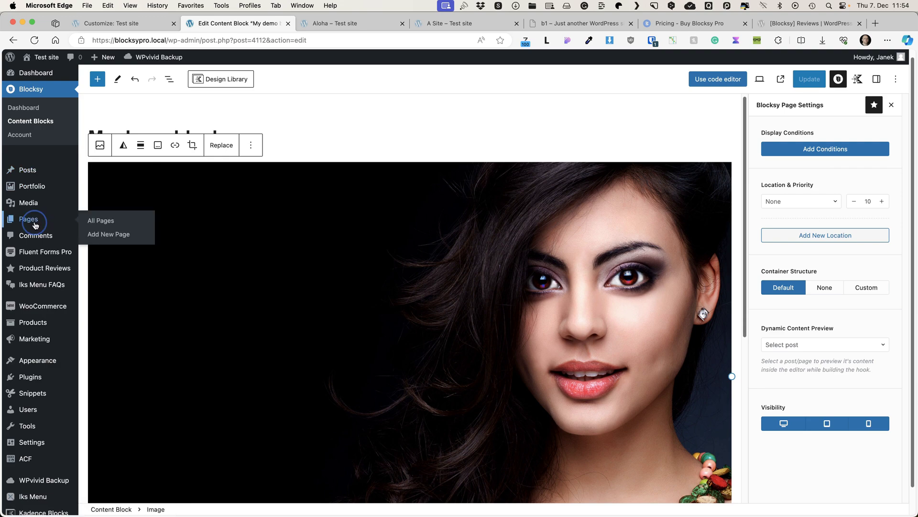
pyautogui.click(119, 153)
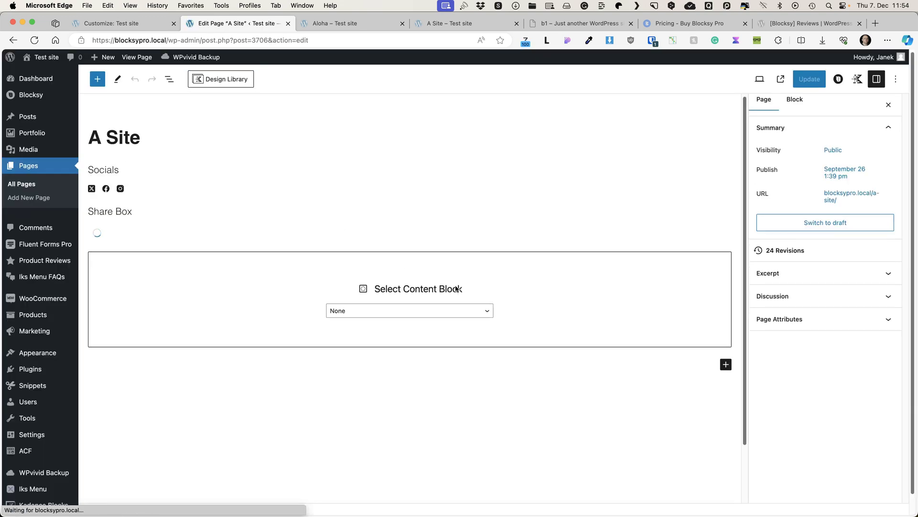
pyautogui.click(375, 312)
pyautogui.click(374, 312)
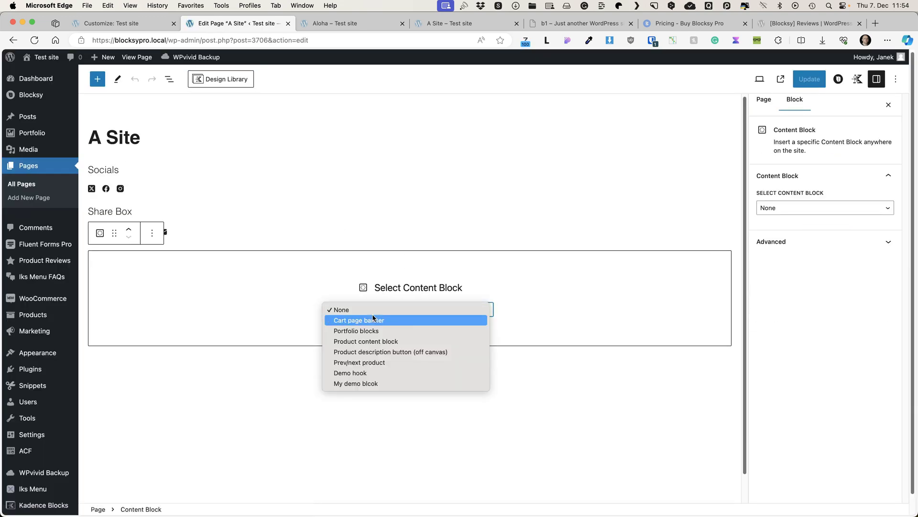
pyautogui.click(356, 383)
pyautogui.press('super+s')
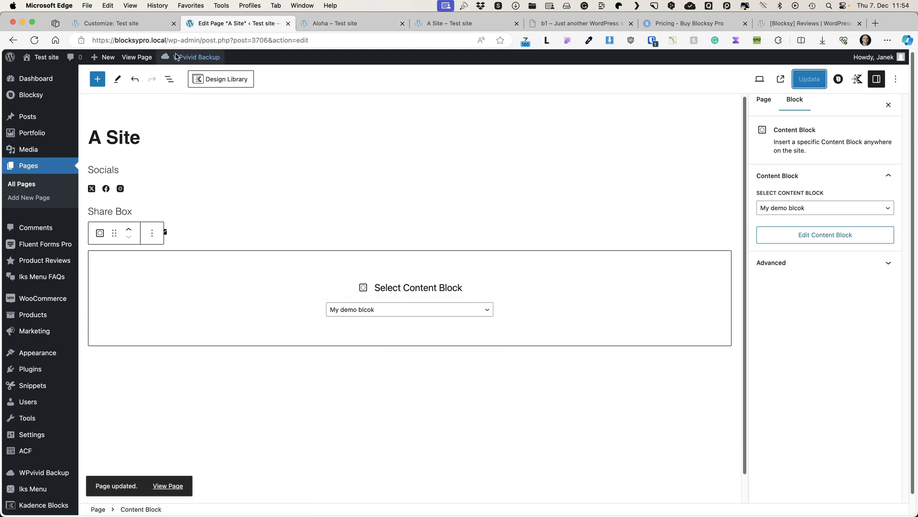
# View the live A Site page to check the portrait below the Share Box, then return to the editor
pyautogui.click(137, 56)
pyautogui.scroll(-5, 509, 220)
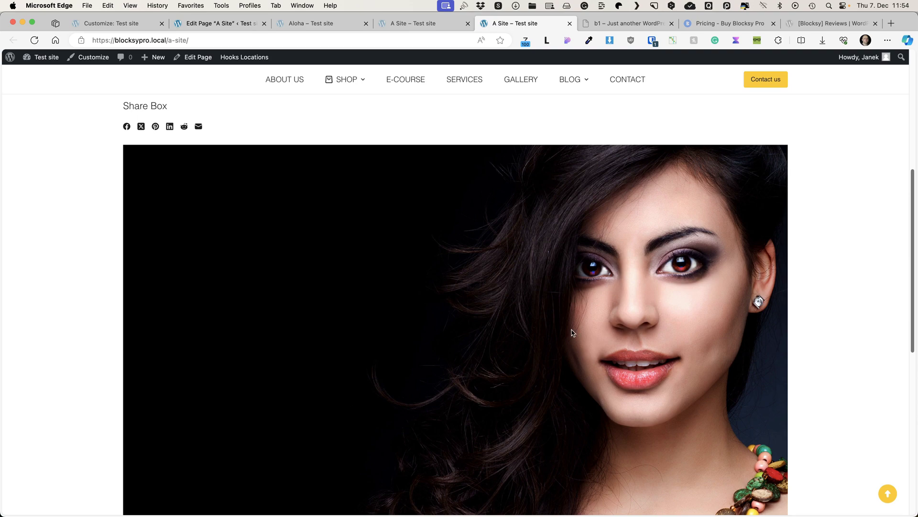
pyautogui.scroll(-5, 397, 306)
pyautogui.scroll(6, 400, 303)
pyautogui.click(218, 23)
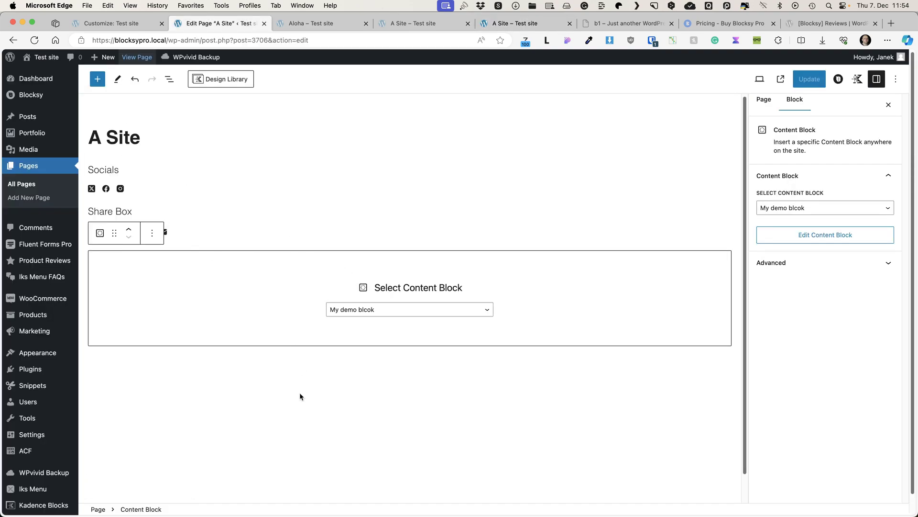
pyautogui.click(348, 394)
# Insert a Content Block into the Main Sidebar in the Widgets editor
pyautogui.moveTo(58, 354)
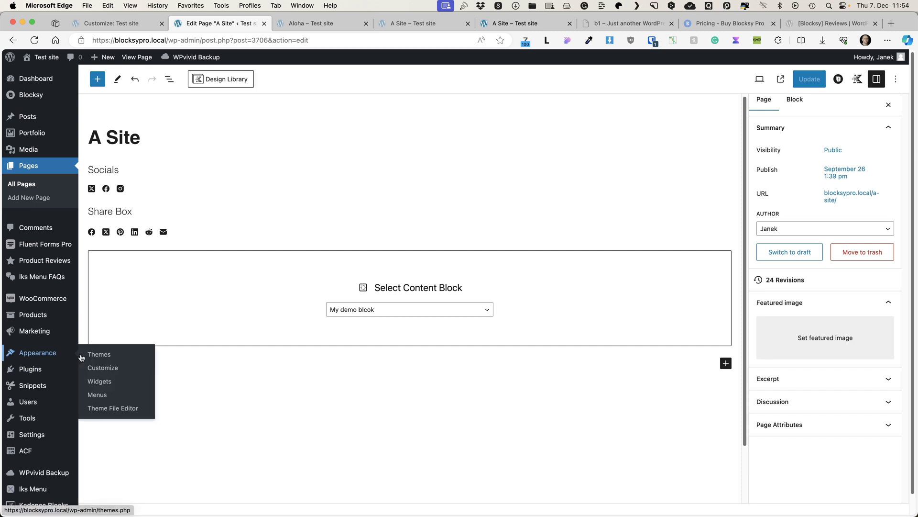
pyautogui.click(100, 381)
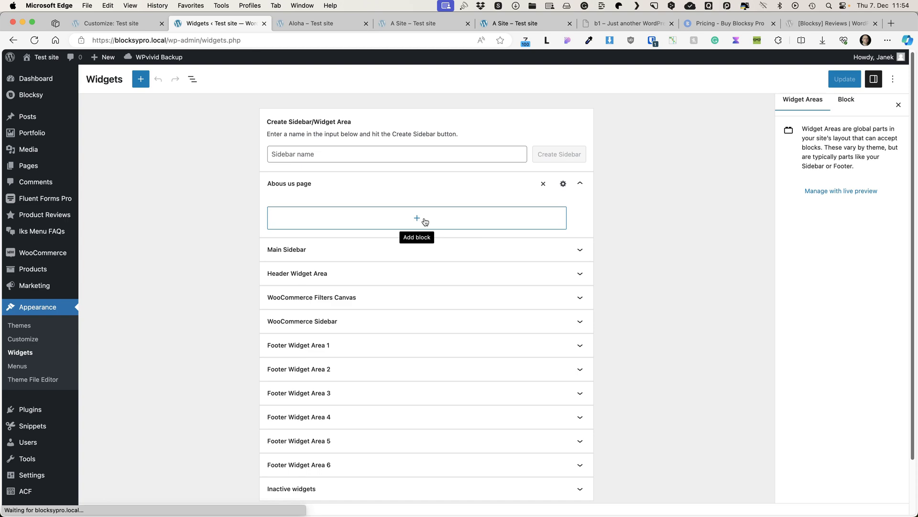
pyautogui.click(383, 249)
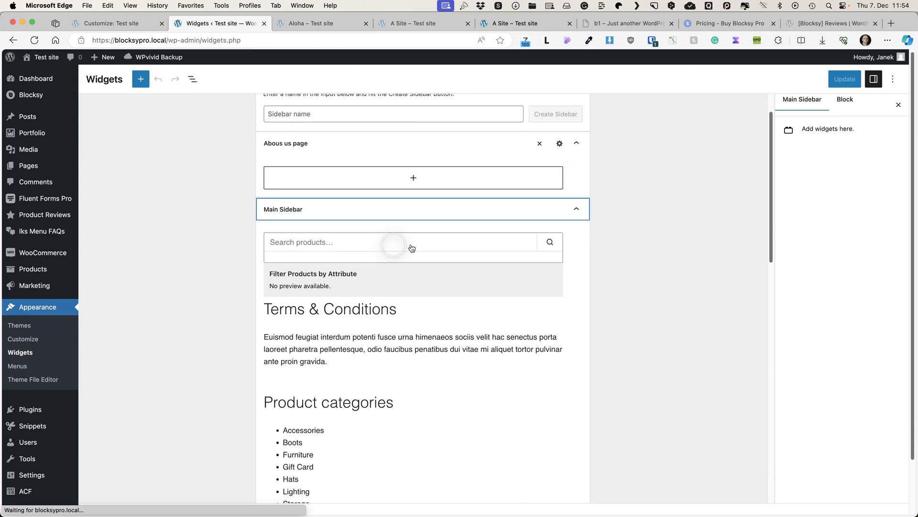
pyautogui.scroll(-5, 482, 437)
pyautogui.click(403, 359)
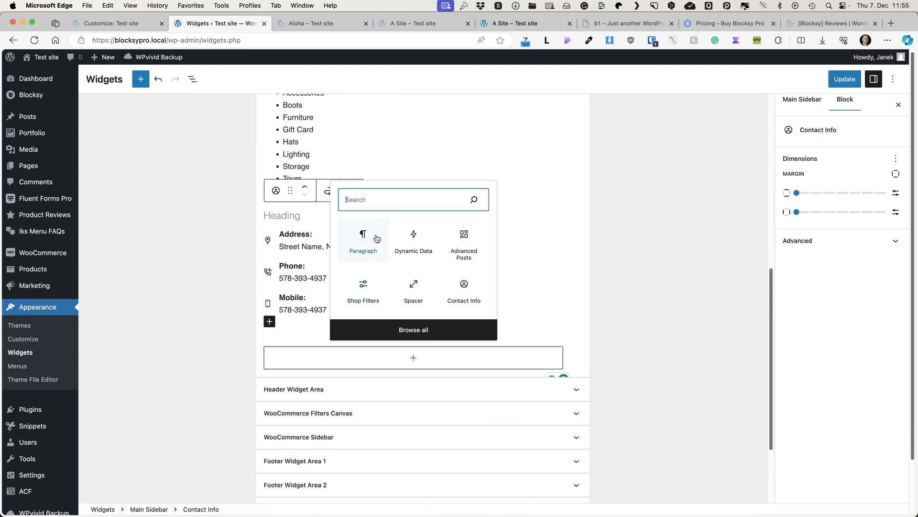
pyautogui.write('cont')
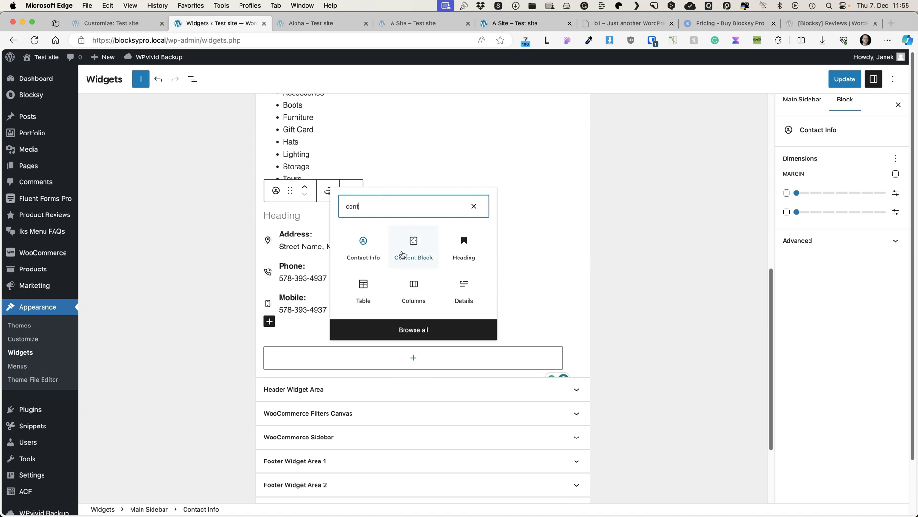
pyautogui.click(392, 256)
# Set the sidebar Content Block to My demo blcok, save, and preview it on the blog page
pyautogui.click(414, 393)
pyautogui.press('Escape')
pyautogui.press('Down')
pyautogui.click(845, 79)
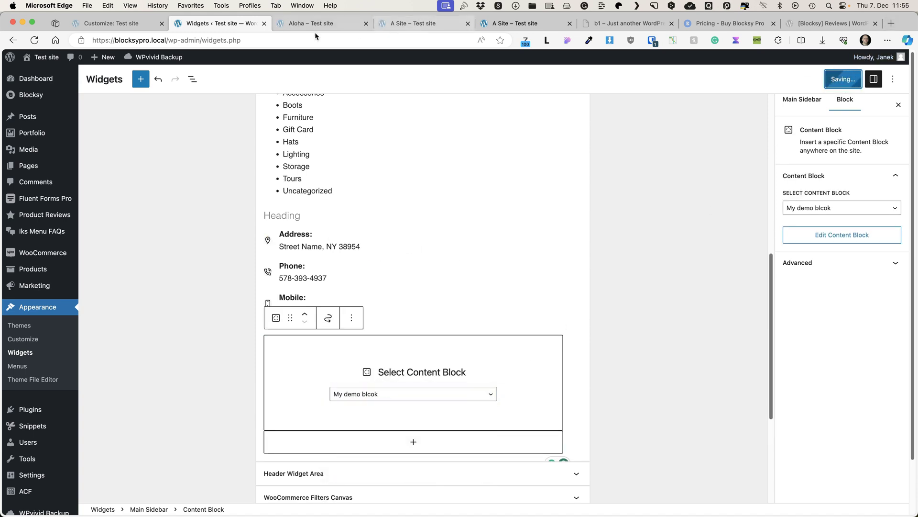
pyautogui.press('super+shift+t')
pyautogui.scroll(-10, 690, 323)
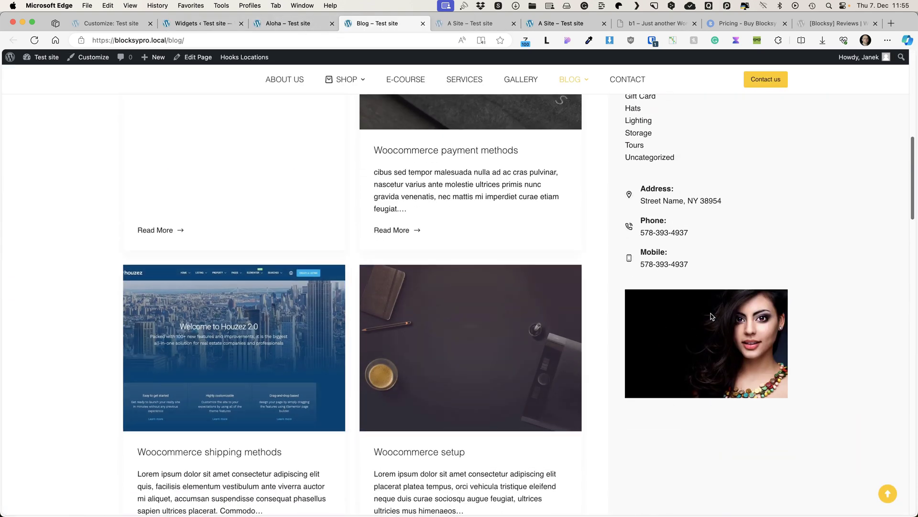
# Delete the sidebar Content Block and add a Shop Filters block to the WooCommerce Filters Canvas
pyautogui.click(287, 19)
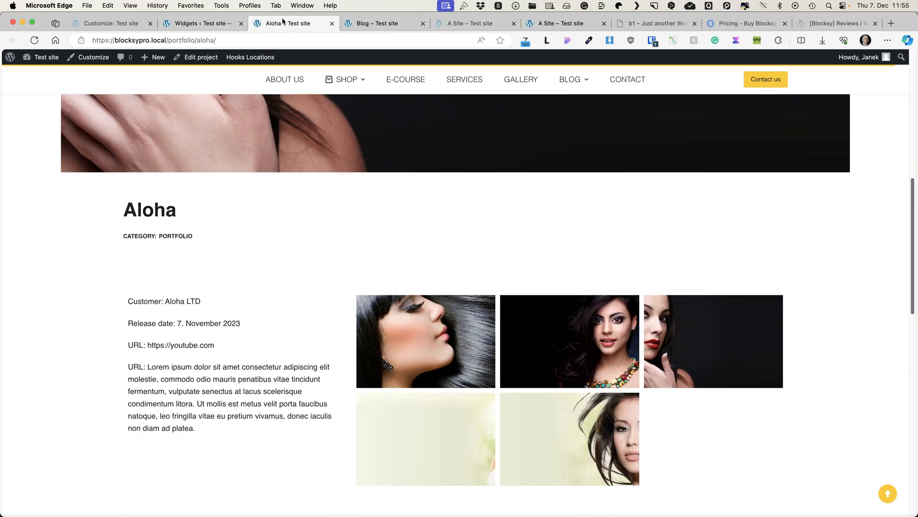
pyautogui.click(211, 24)
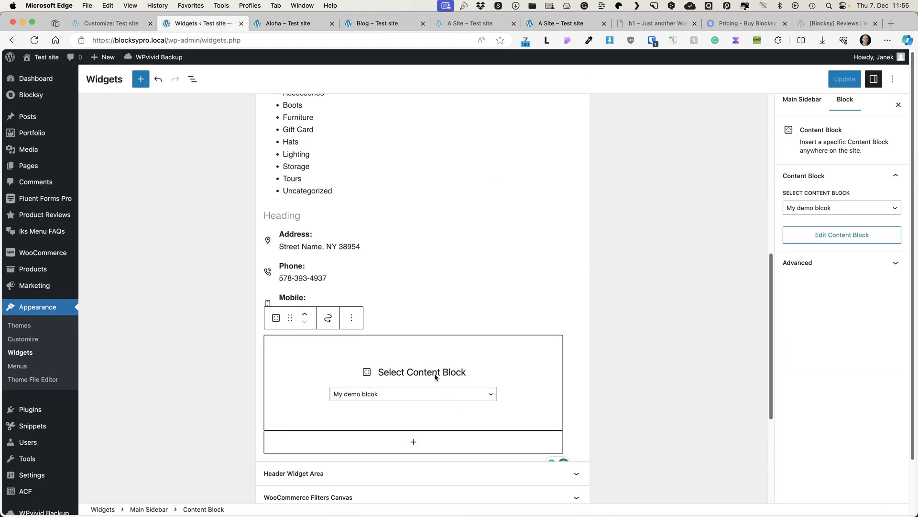
pyautogui.press('BackSpace')
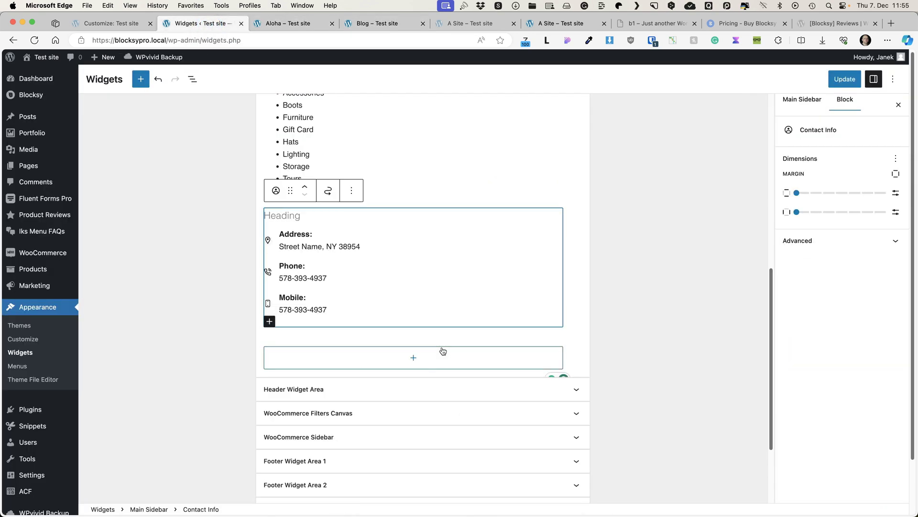
pyautogui.scroll(-3, 443, 351)
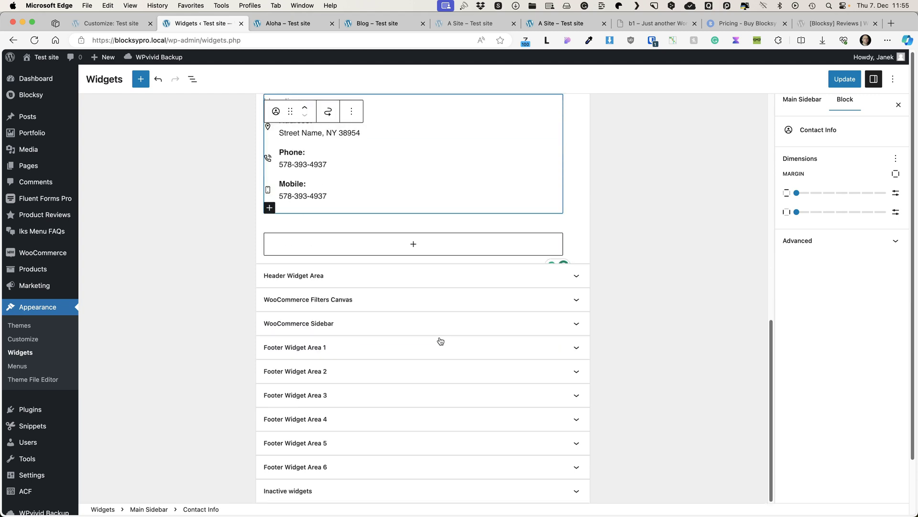
pyautogui.click(455, 295)
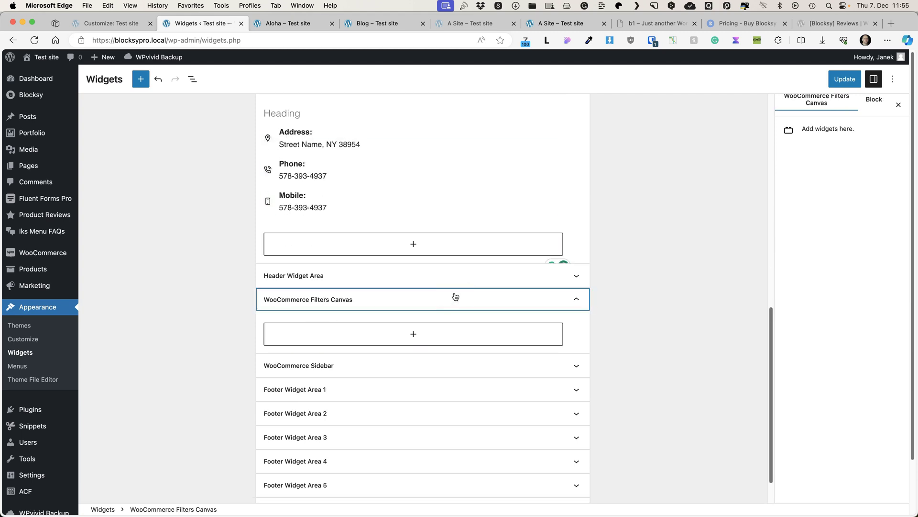
pyautogui.click(412, 335)
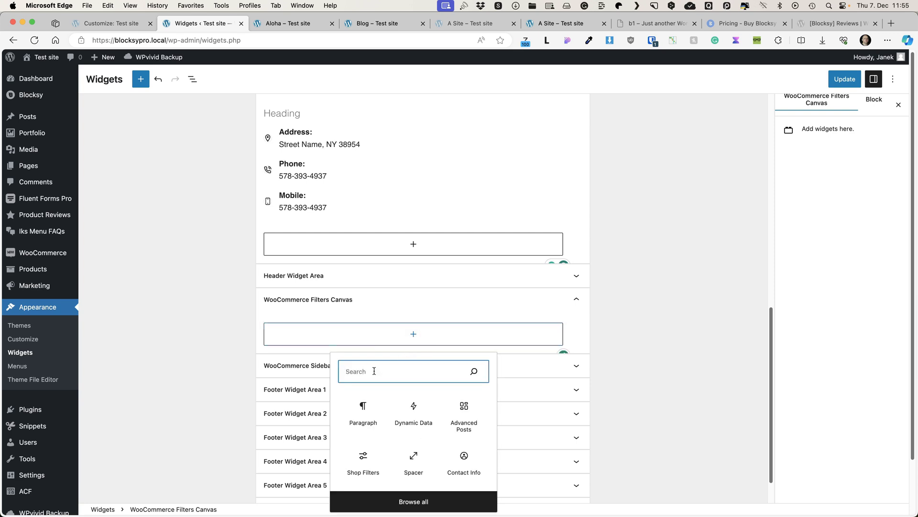
pyautogui.write('shop')
pyautogui.click(356, 415)
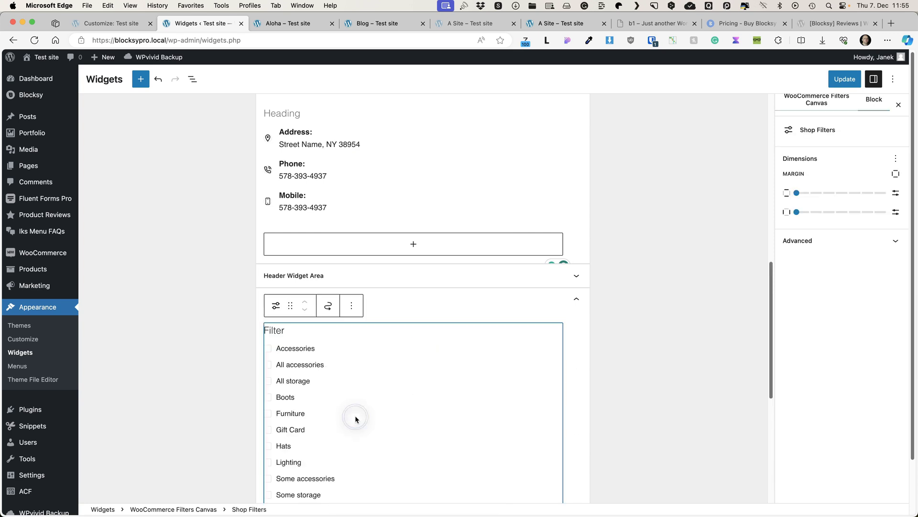
# Set the category Shop Filters Controls to Inline with checkboxes, counters and a reset button
pyautogui.scroll(-3, 438, 268)
pyautogui.click(425, 222)
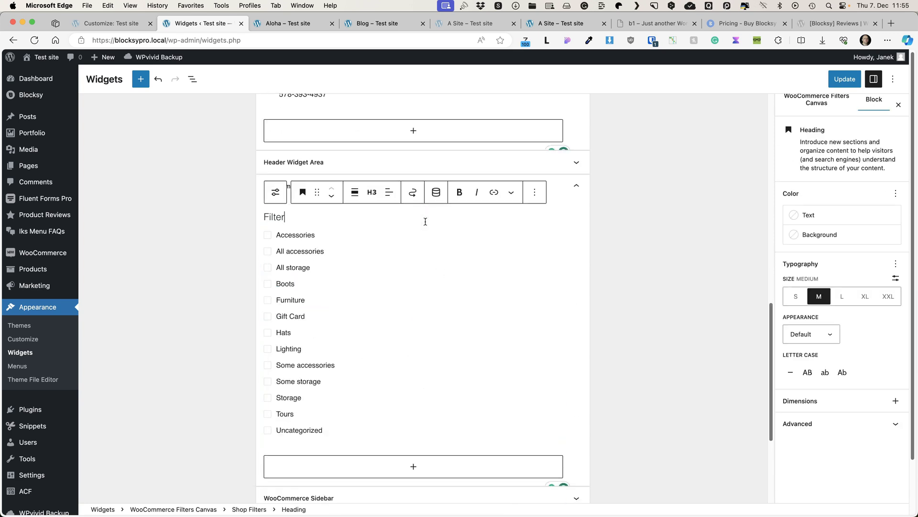
pyautogui.click(255, 434)
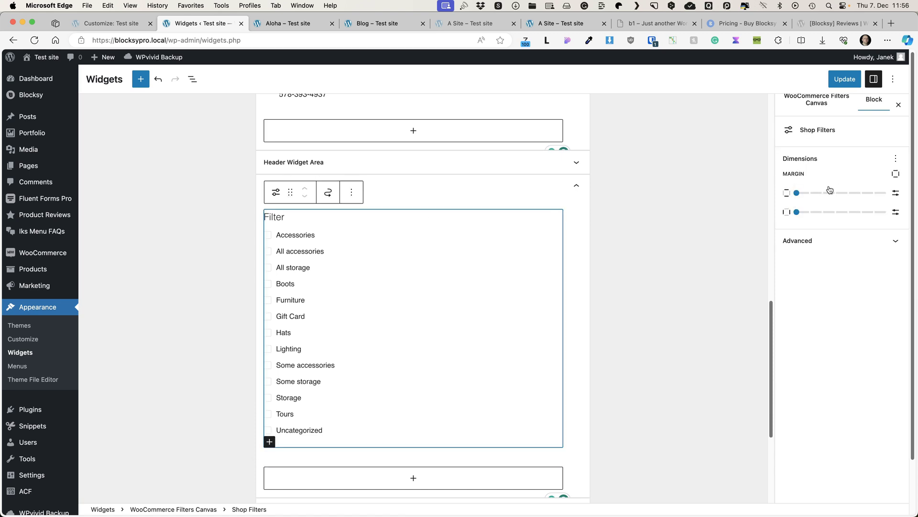
pyautogui.click(413, 244)
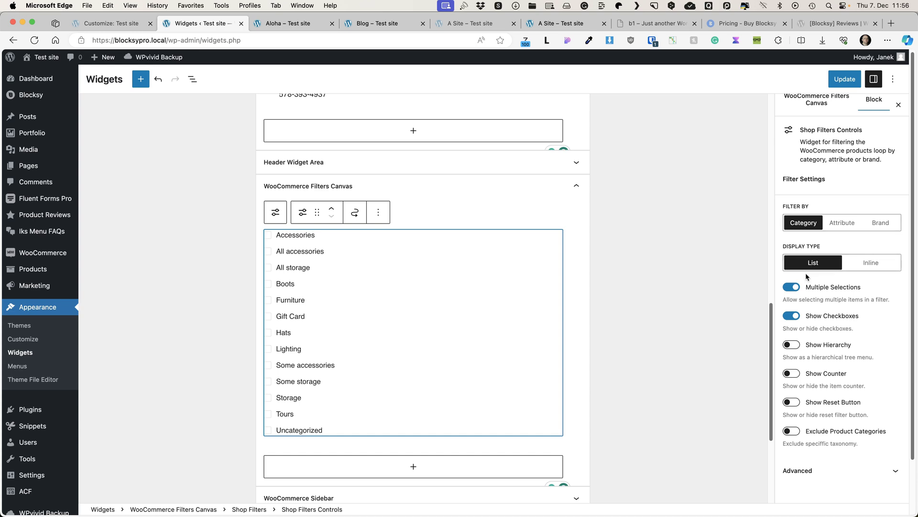
pyautogui.click(874, 264)
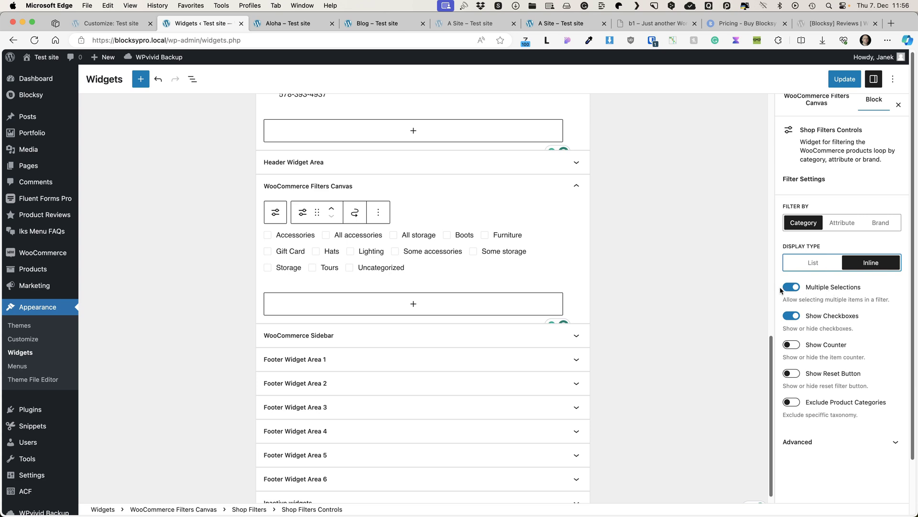
pyautogui.click(791, 317)
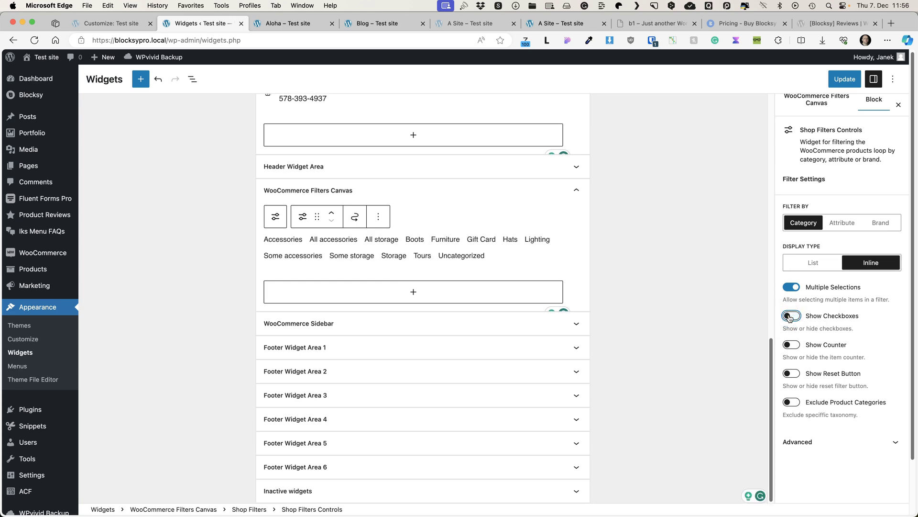
pyautogui.click(796, 316)
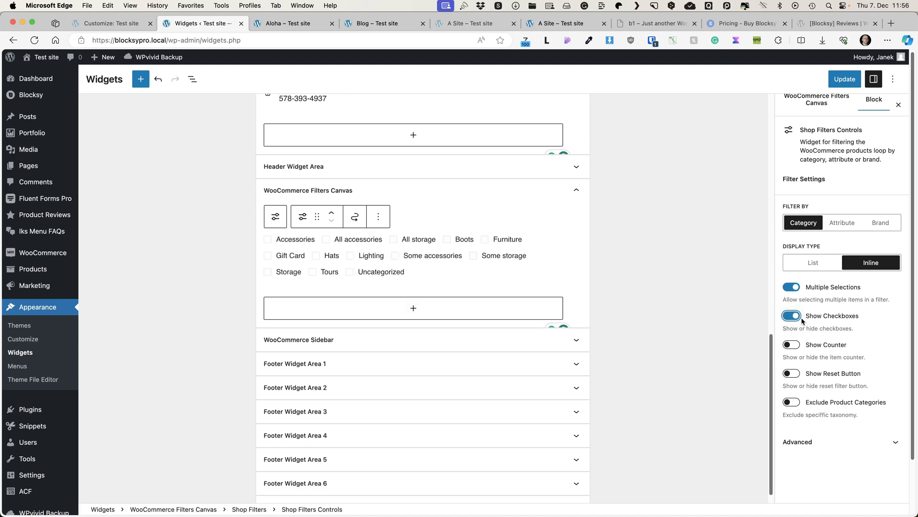
pyautogui.click(791, 344)
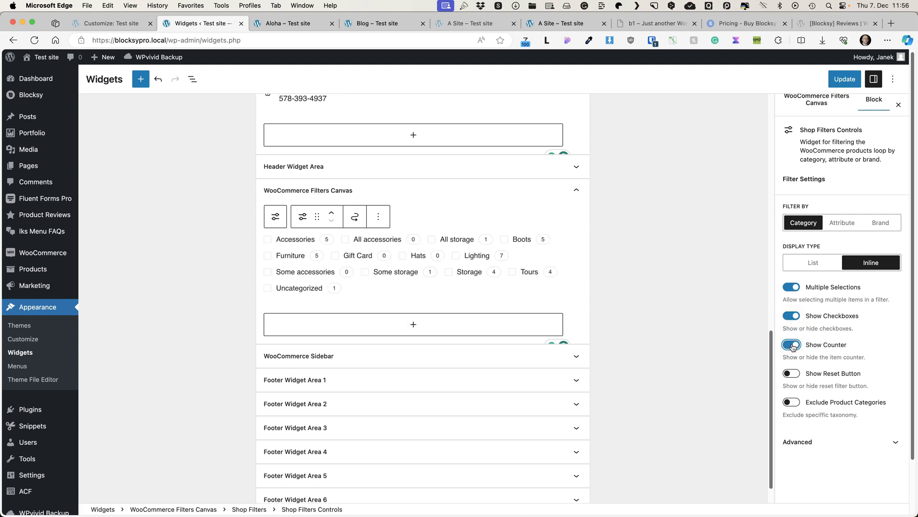
pyautogui.click(792, 373)
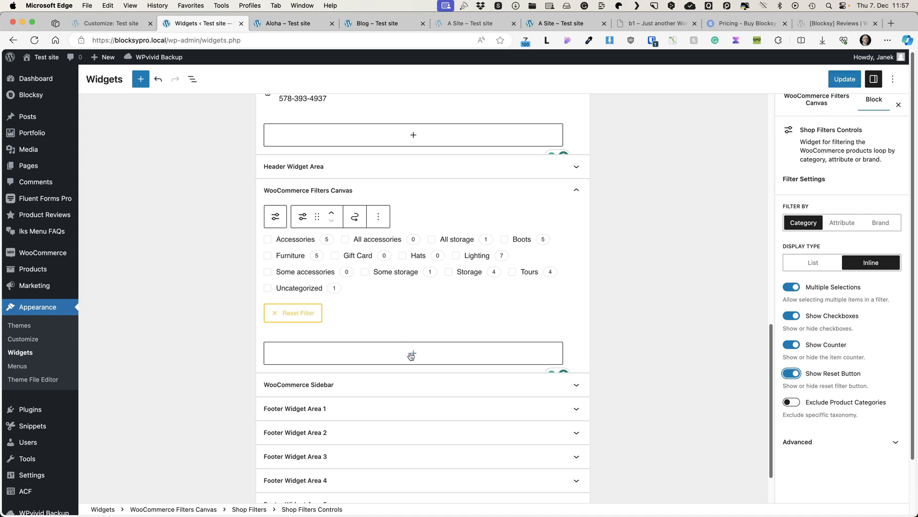
pyautogui.click(425, 354)
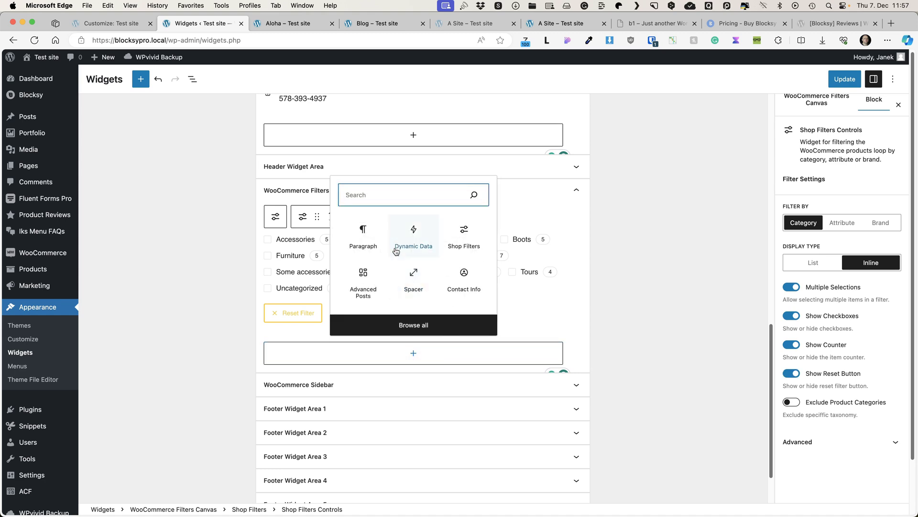
# Add a second Shop Filters block that filters by the Color attribute
pyautogui.click(452, 228)
pyautogui.click(398, 391)
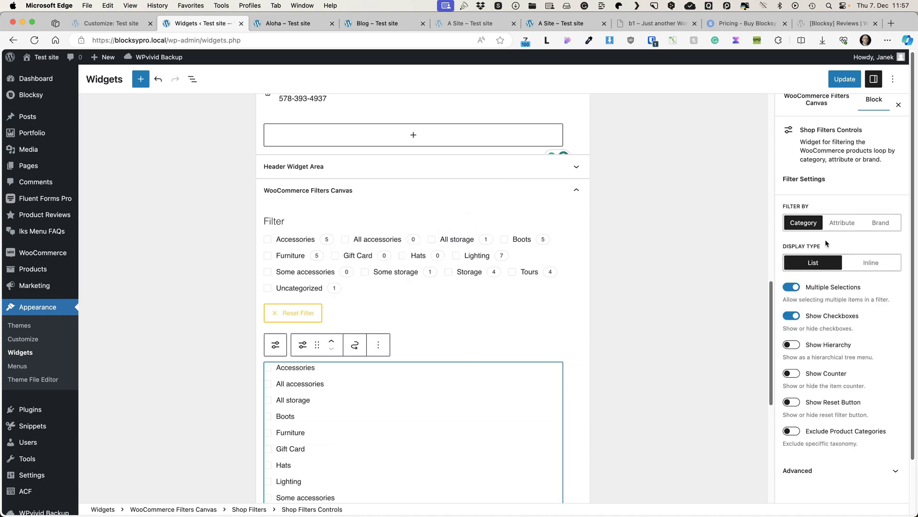
pyautogui.click(843, 222)
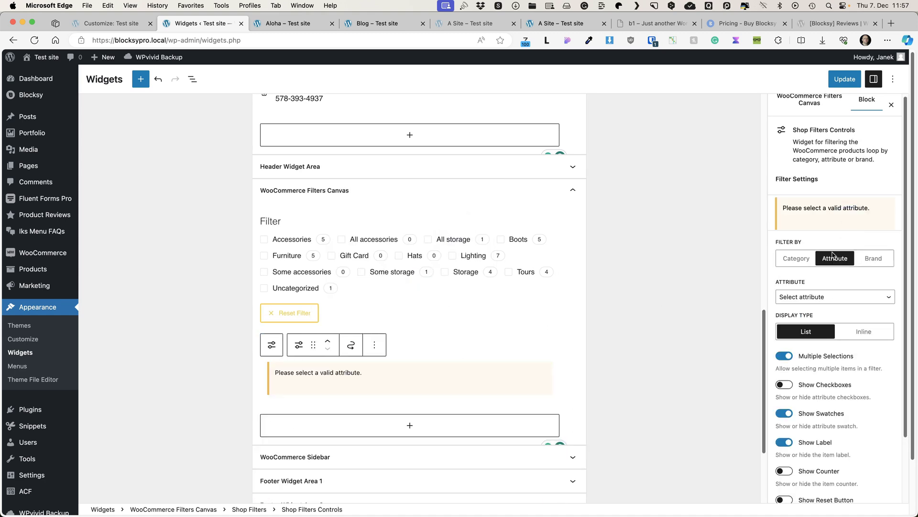
pyautogui.click(813, 299)
pyautogui.click(799, 310)
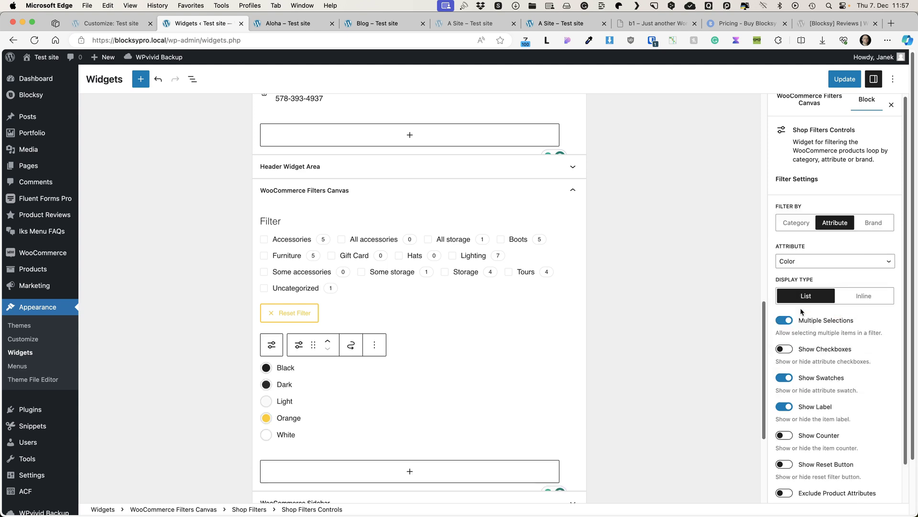
# Give the colour filter checkboxes, counters and a reset button, displayed inline
pyautogui.click(836, 350)
pyautogui.scroll(-1, 790, 378)
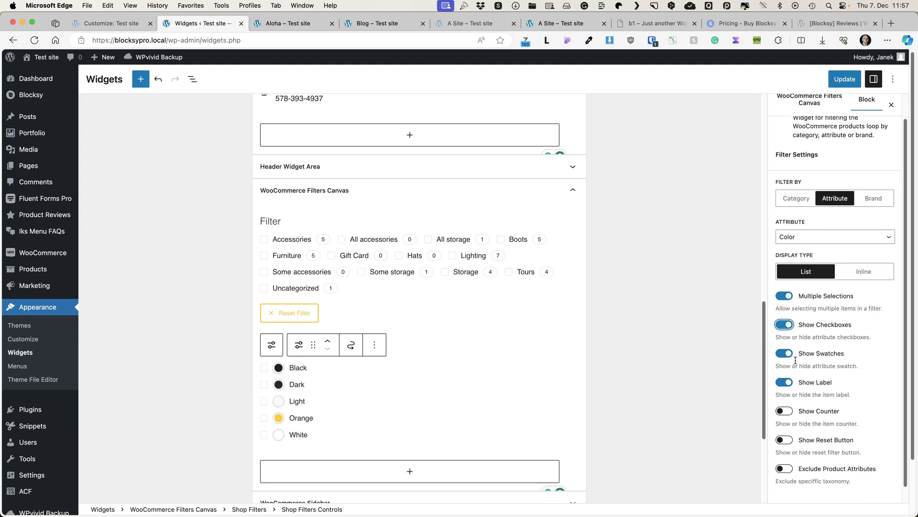
pyautogui.scroll(-1, 468, 365)
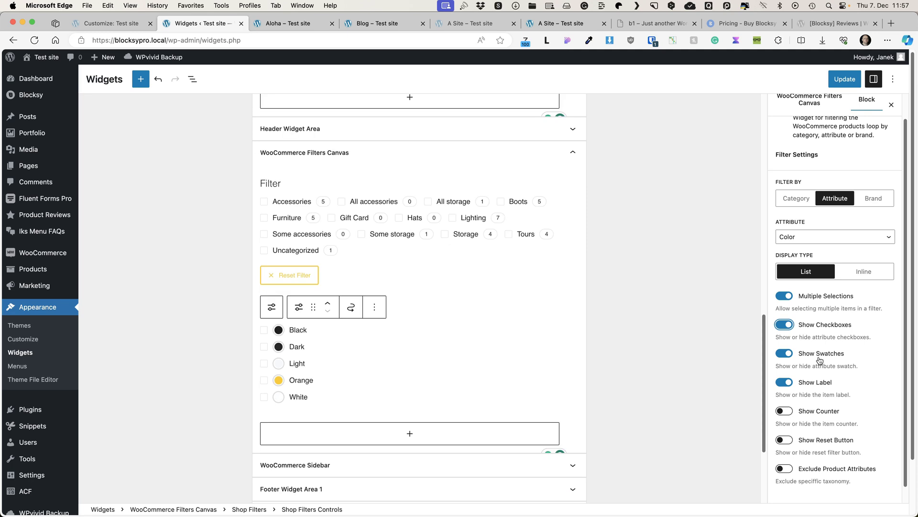
pyautogui.scroll(-1, 820, 360)
pyautogui.click(784, 394)
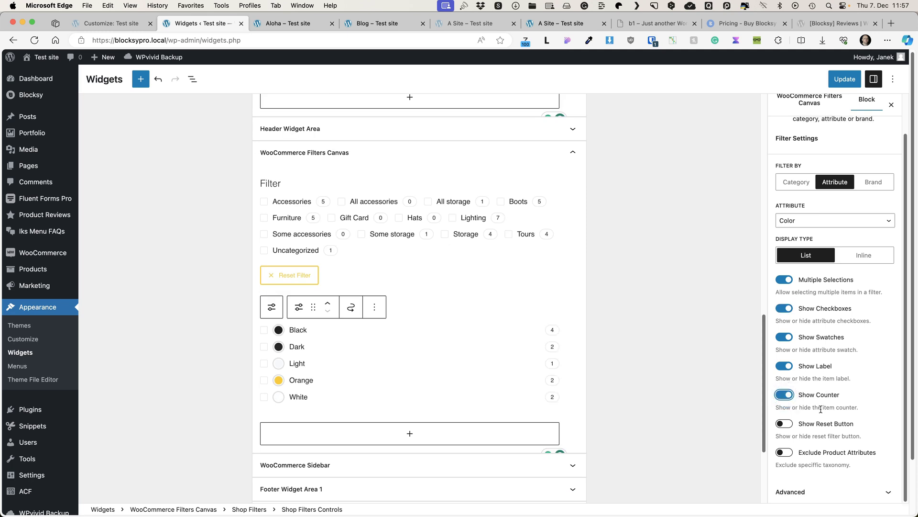
pyautogui.click(784, 423)
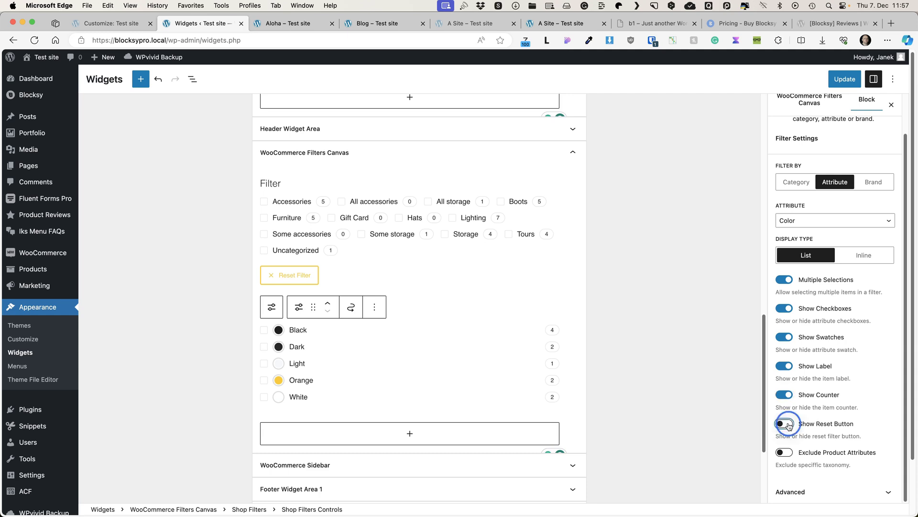
pyautogui.click(869, 253)
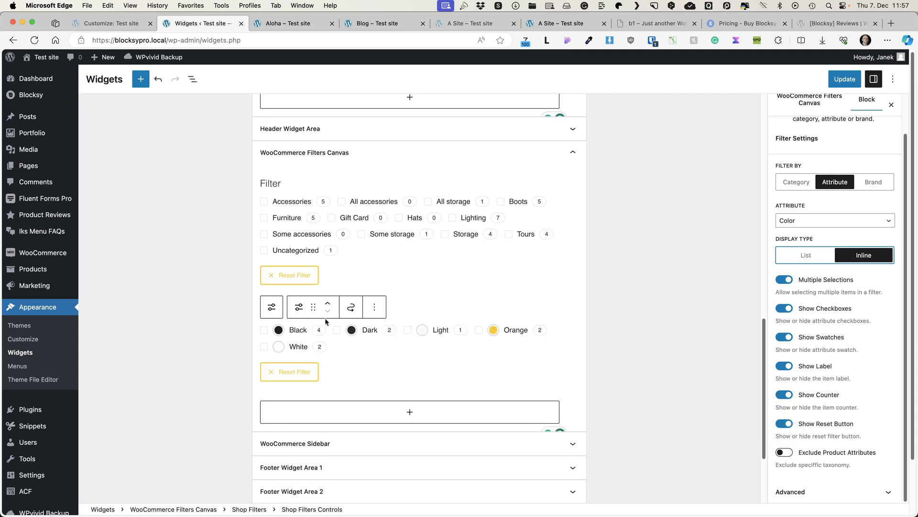
# Rename the filter headings to 'Filter by category' and 'Filter by color'
pyautogui.click(289, 185)
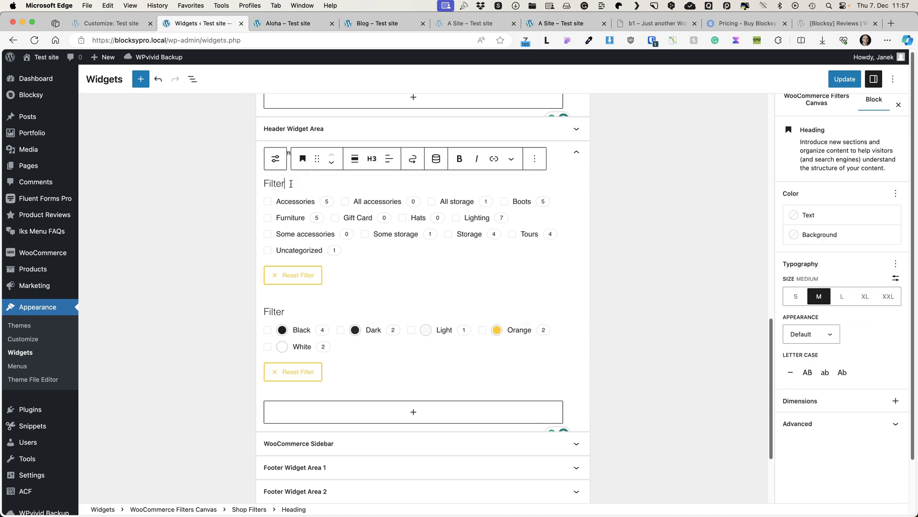
pyautogui.moveTo(263, 182); pyautogui.dragTo(286, 184)
pyautogui.click(303, 184)
pyautogui.write('by category')
pyautogui.click(287, 311)
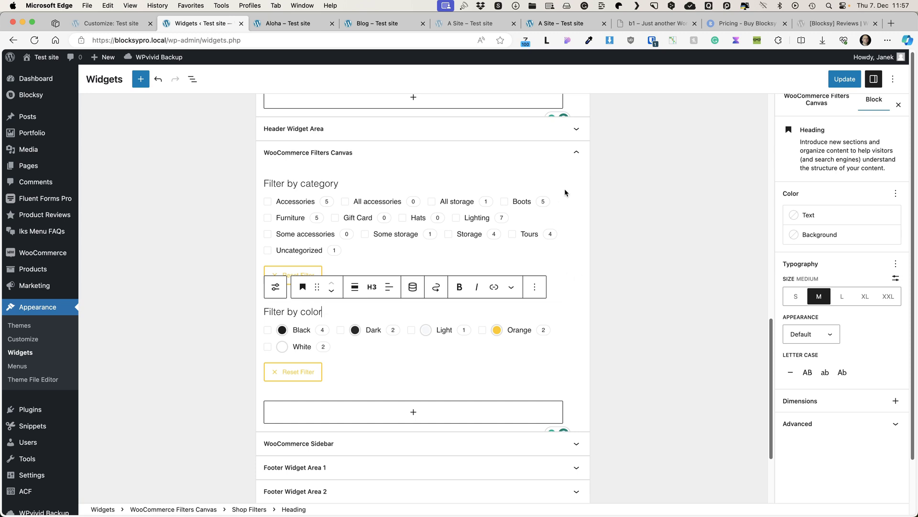
# Save the widget changes and go to the Customizer
pyautogui.click(843, 79)
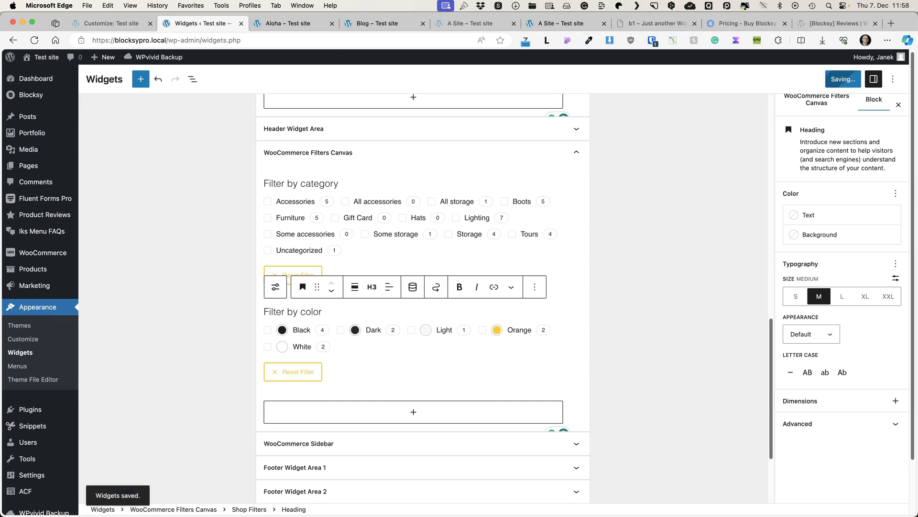
pyautogui.click(26, 339)
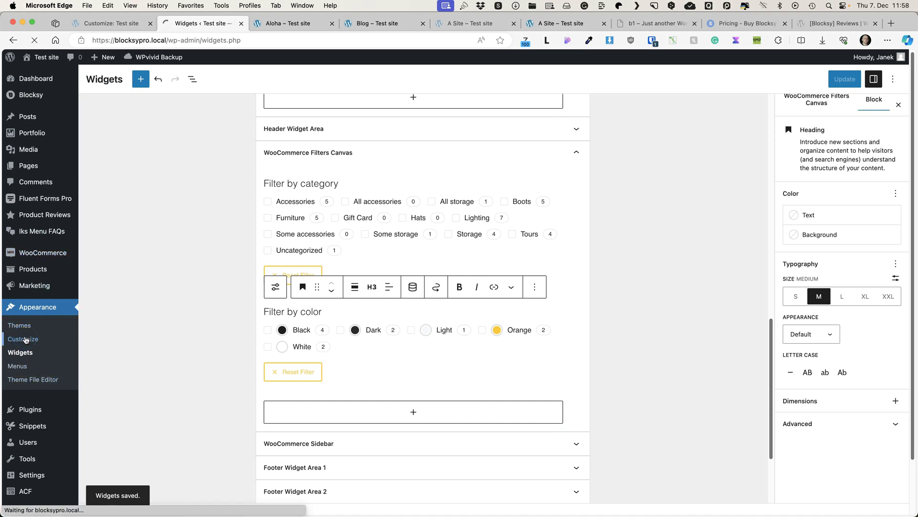
pyautogui.scroll(-3, 46, 345)
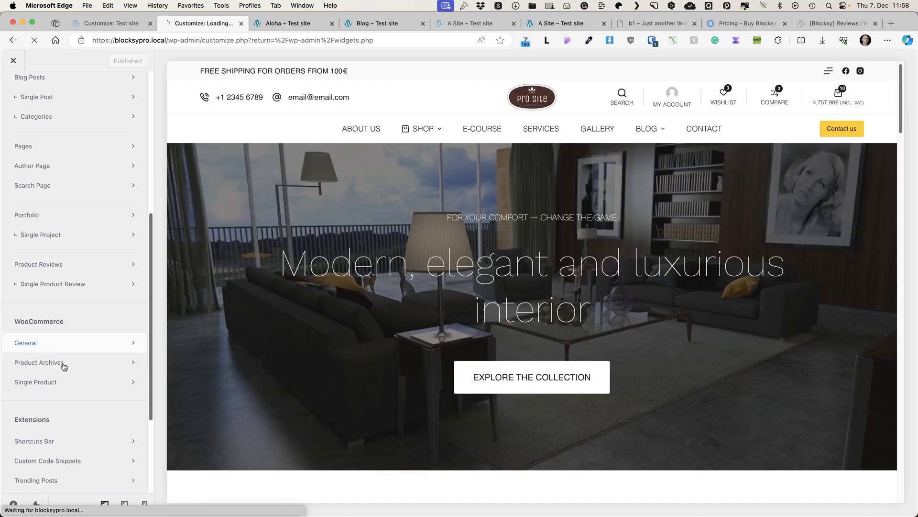
# Open Product Archives > Filters Canvas and preview the Shop page's off-canvas filters panel
pyautogui.click(64, 363)
pyautogui.scroll(-6, 91, 287)
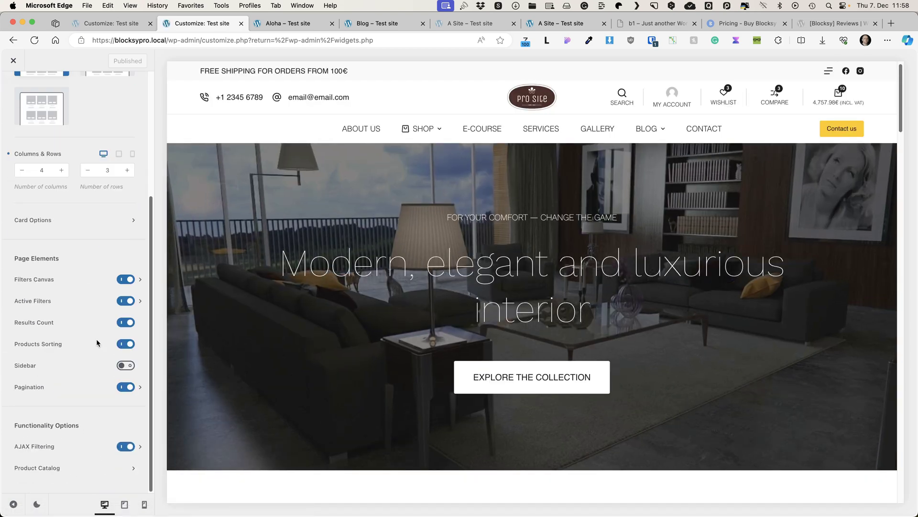
pyautogui.click(76, 282)
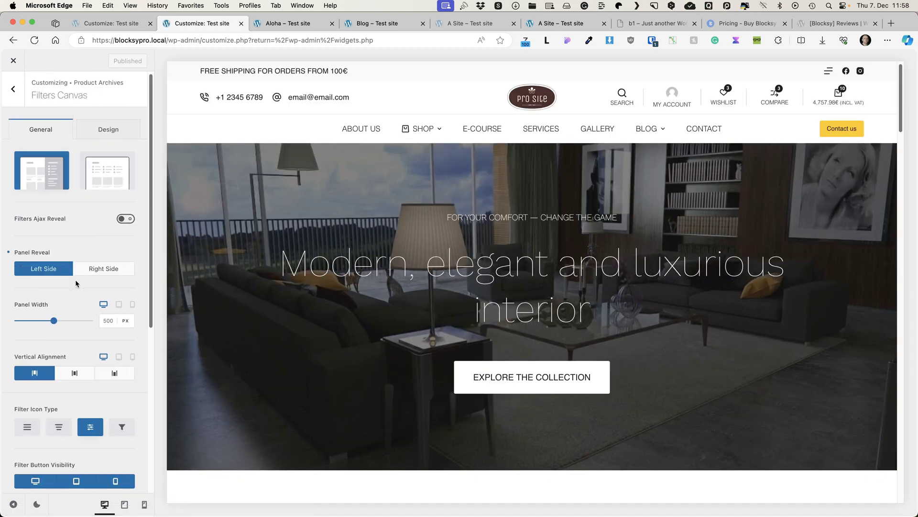
pyautogui.click(423, 130)
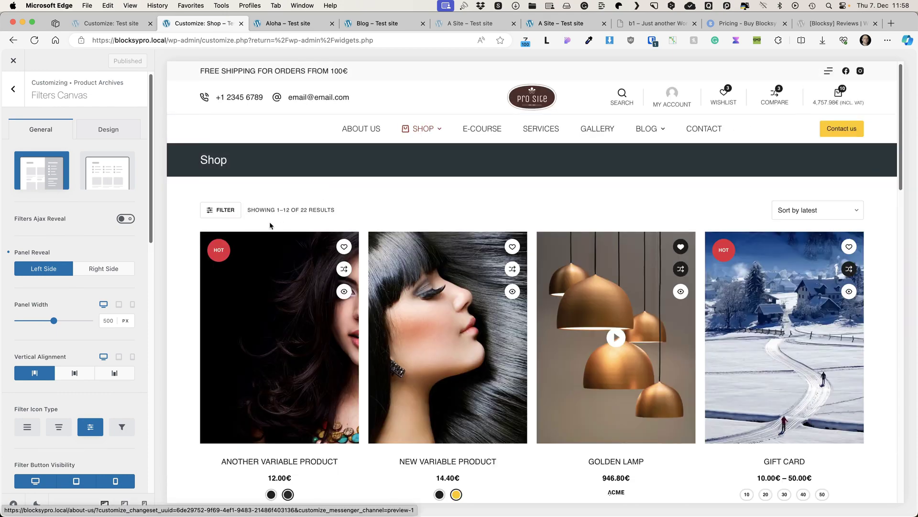
pyautogui.click(222, 210)
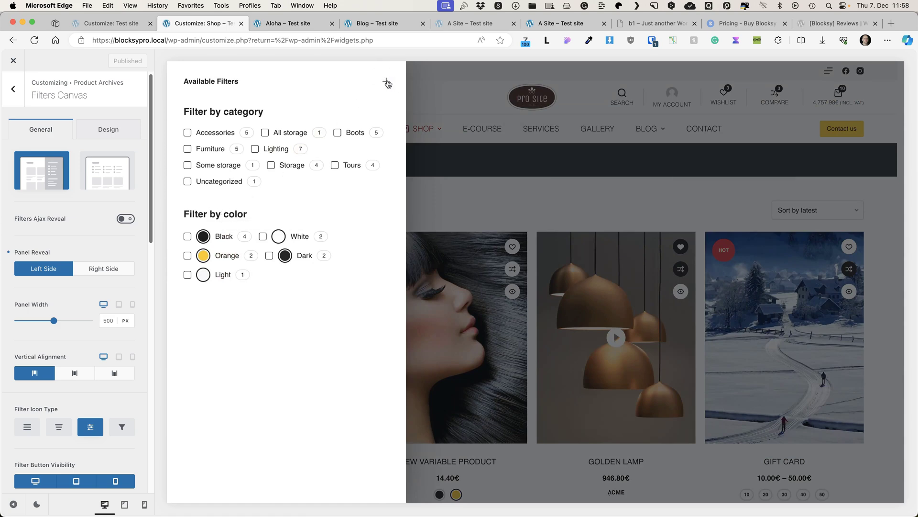
pyautogui.click(386, 81)
# Switch the Filters Canvas to the always-open layout with 2 panel columns, publish, and load the live Shop page
pyautogui.click(103, 180)
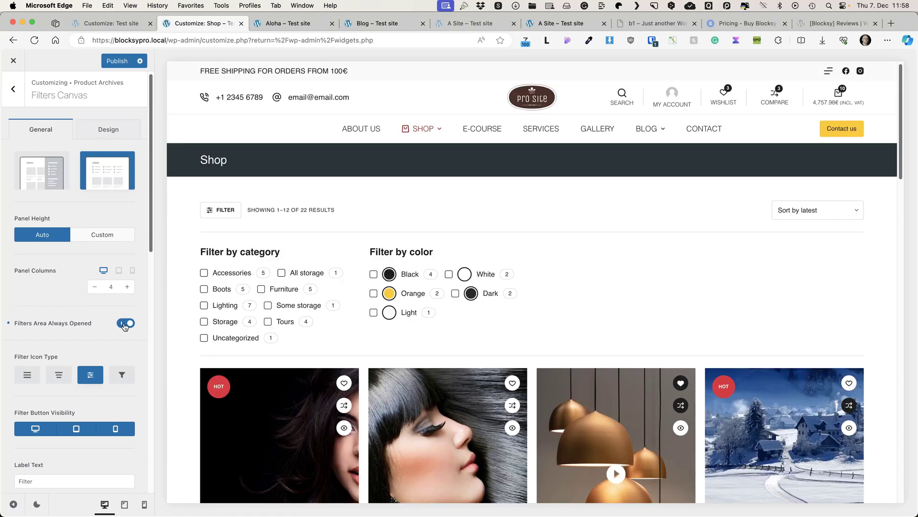
pyautogui.click(95, 287)
pyautogui.click(95, 286)
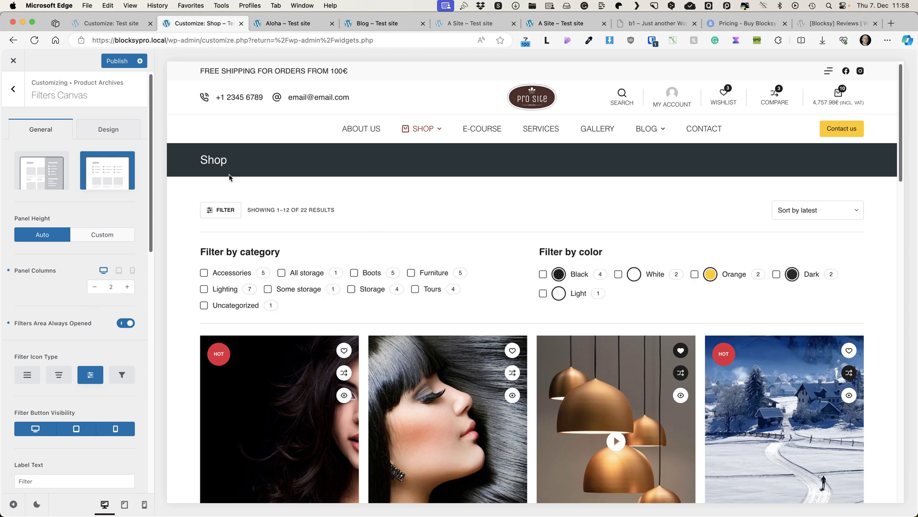
pyautogui.click(115, 61)
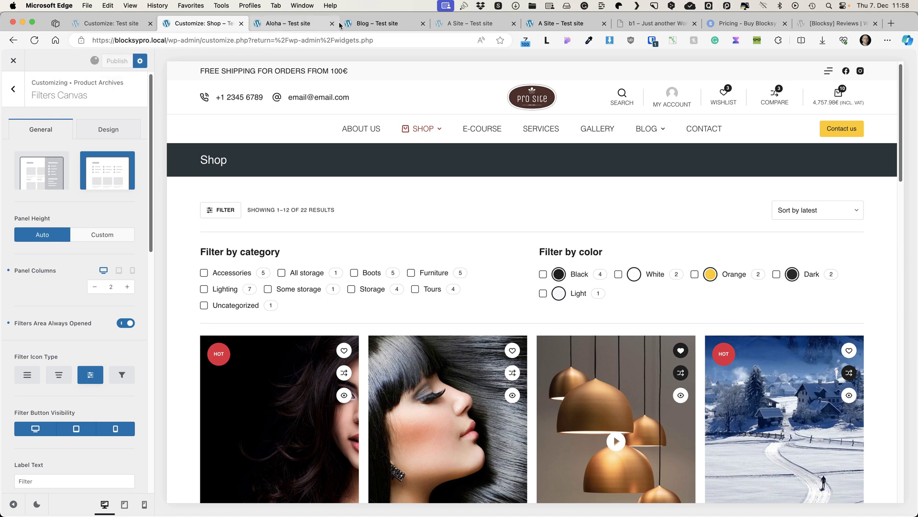
pyautogui.click(366, 23)
pyautogui.click(338, 77)
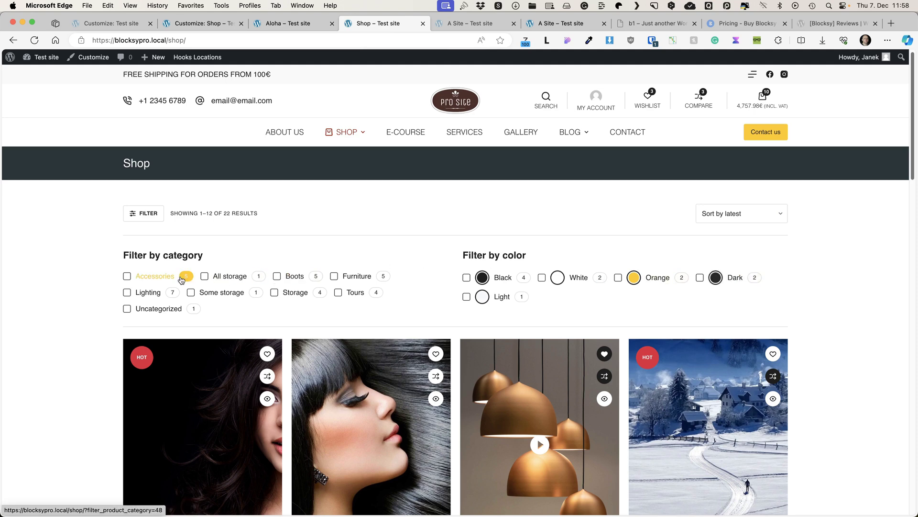
pyautogui.click(147, 279)
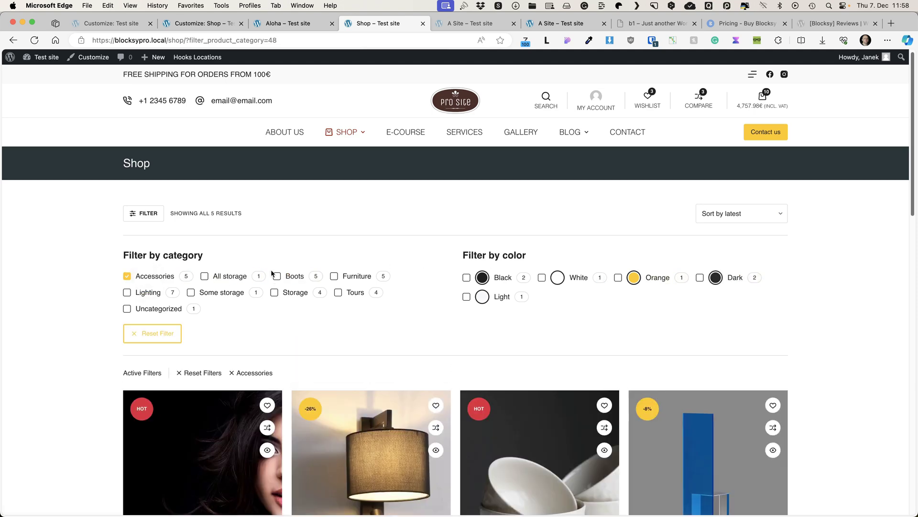
pyautogui.click(467, 277)
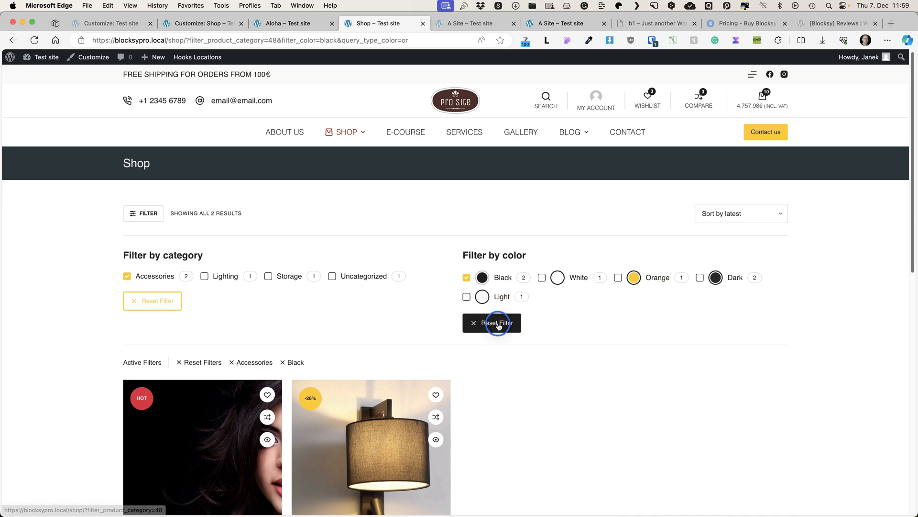
pyautogui.click(498, 324)
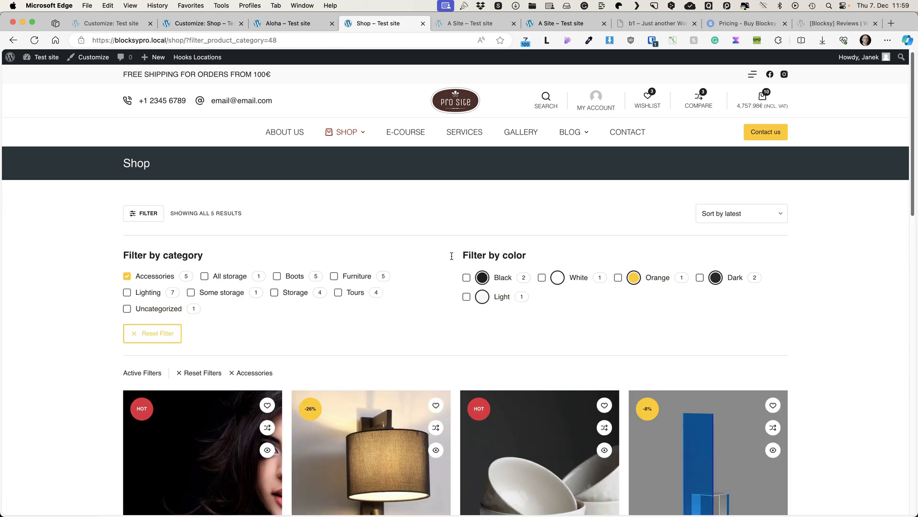
pyautogui.click(139, 334)
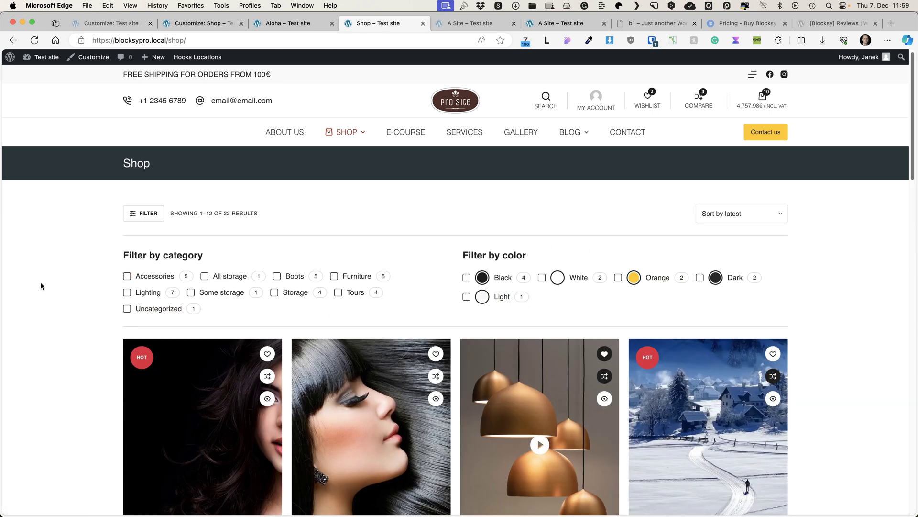
pyautogui.scroll(-4, 84, 287)
pyautogui.scroll(4, 86, 287)
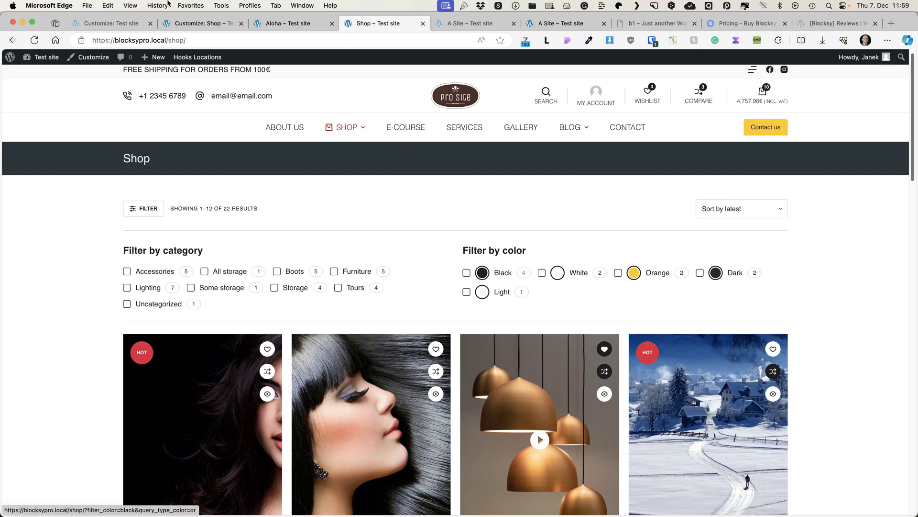
# Turn off Show Checkboxes on the Filter by color widget and save the widgets
pyautogui.click(202, 25)
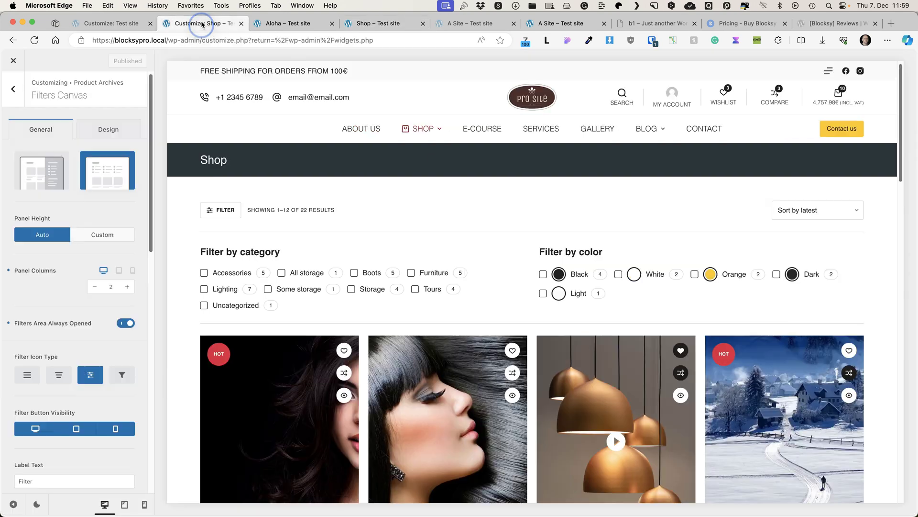
pyautogui.click(475, 300)
pyautogui.scroll(-4, 487, 291)
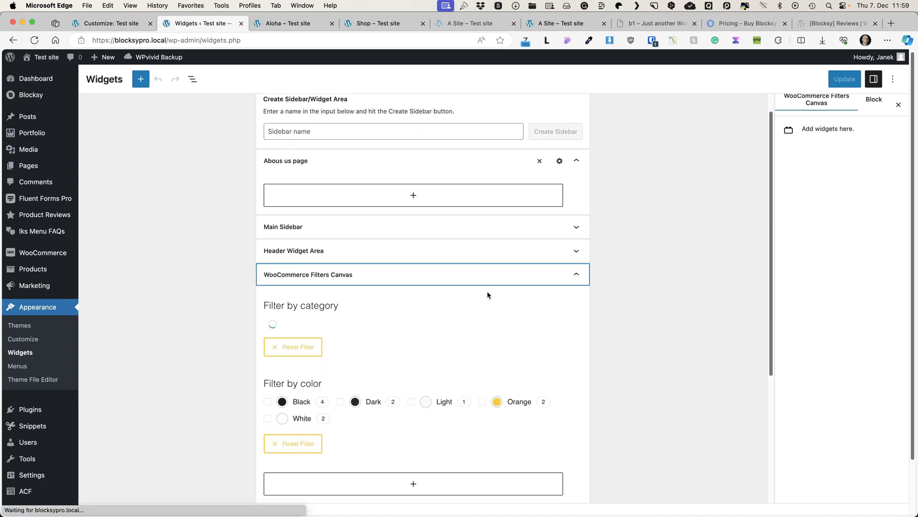
pyautogui.click(419, 271)
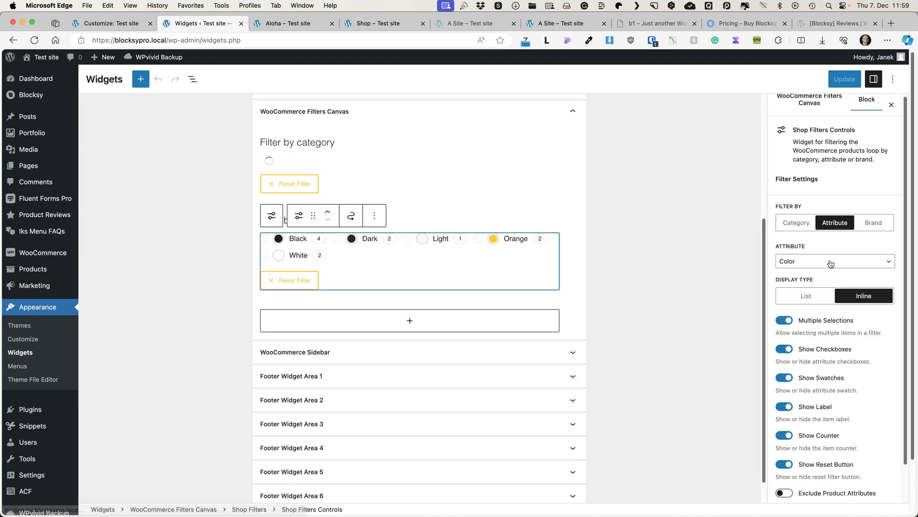
pyautogui.click(785, 349)
pyautogui.click(845, 85)
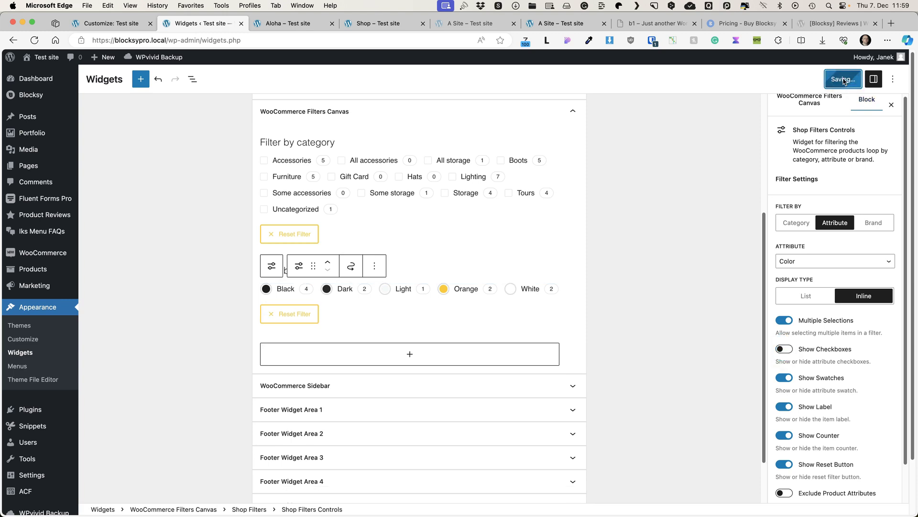
# Reload the Shop page and filter products by several colour swatches
pyautogui.click(409, 32)
pyautogui.click(34, 41)
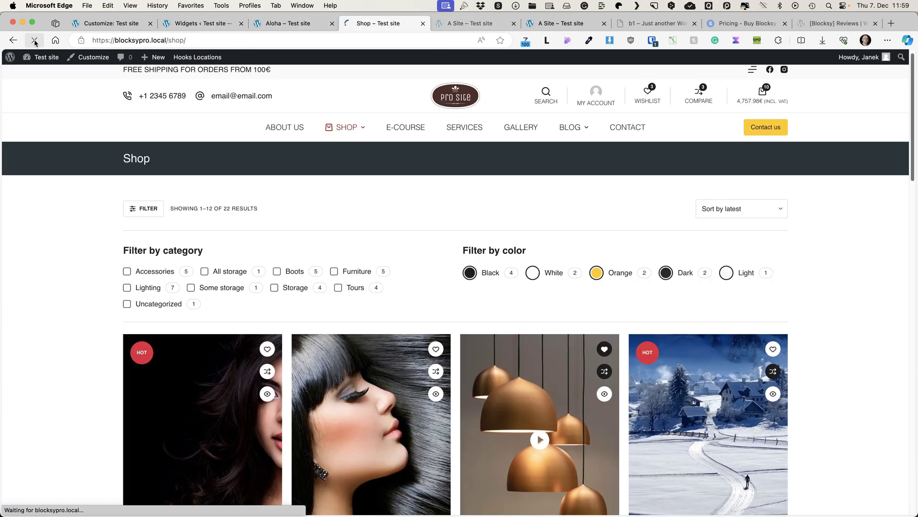
pyautogui.click(470, 272)
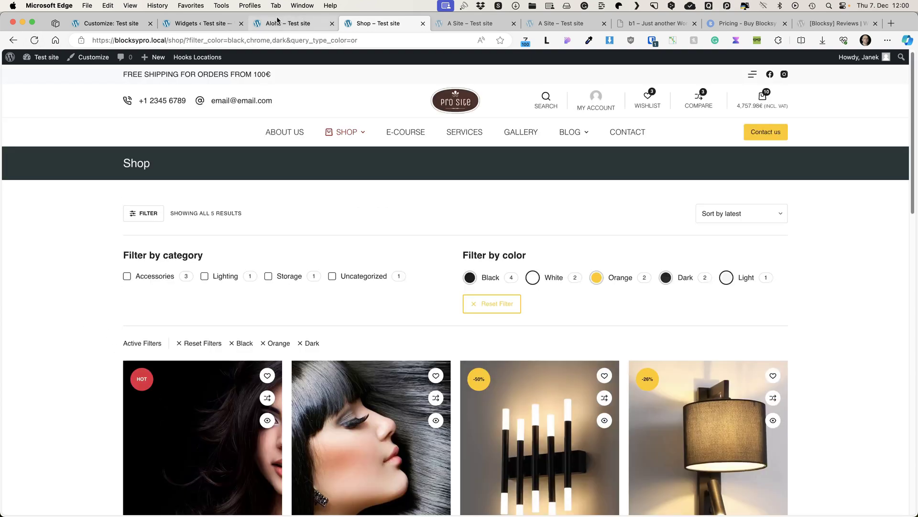
pyautogui.click(201, 23)
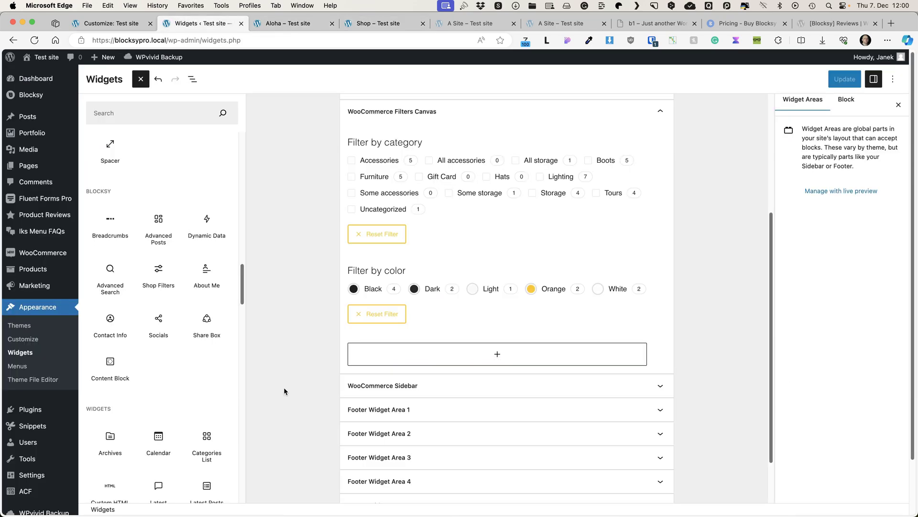